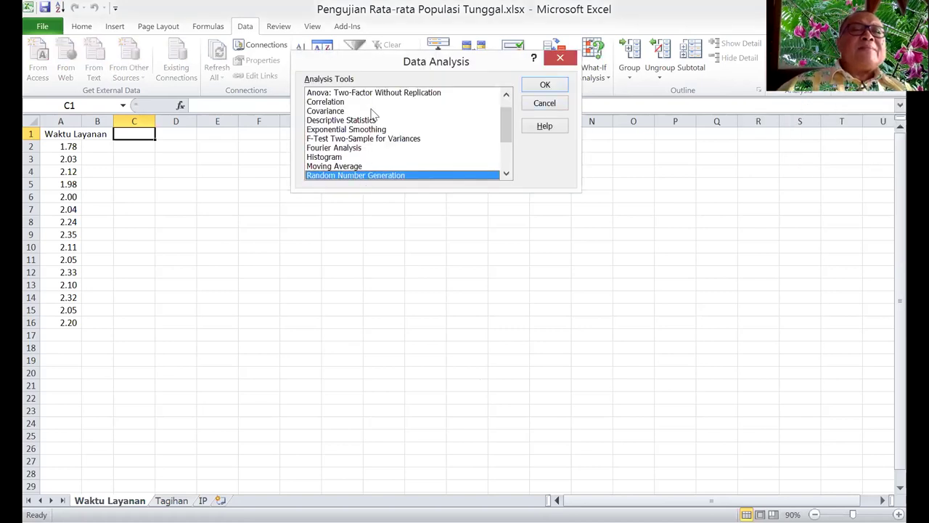
# Step: Set up a Descriptive Statistics analysis with input range A1:A16 and labels in the first row
pyautogui.click(372, 121)
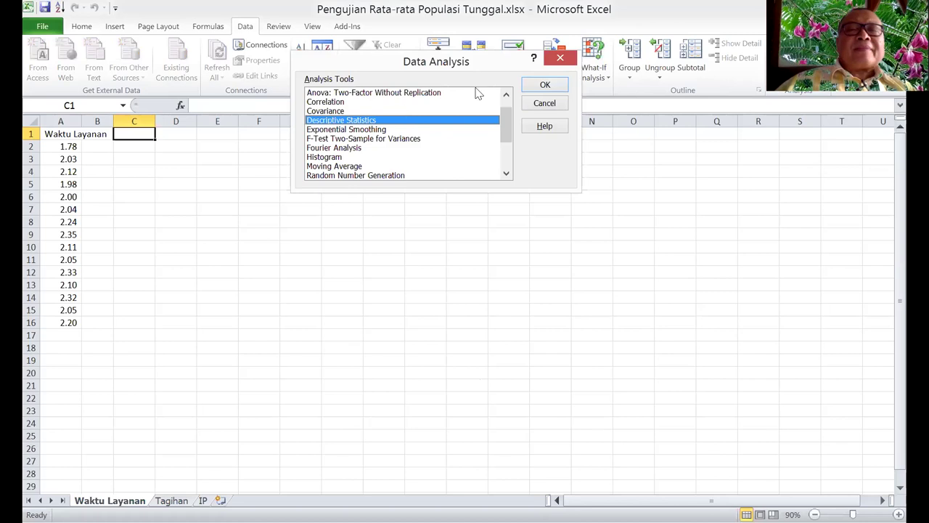
pyautogui.click(544, 86)
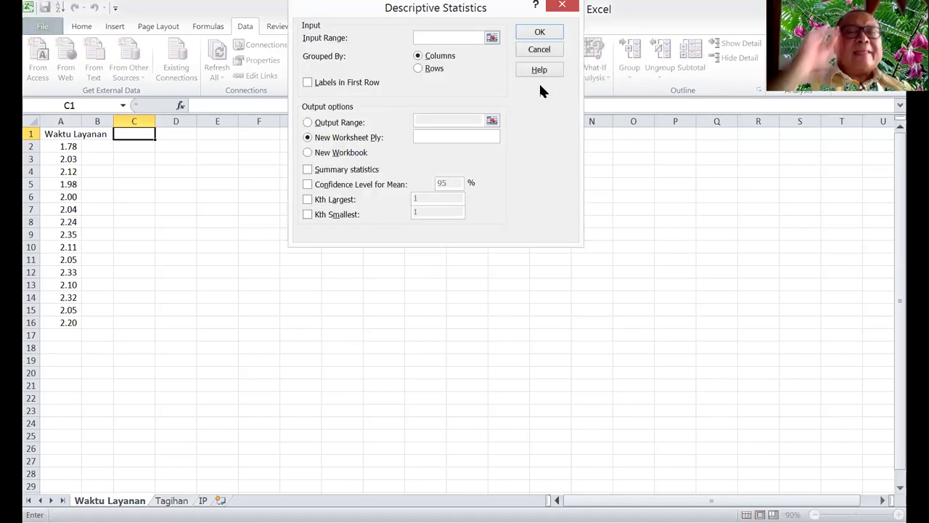
pyautogui.click(76, 135)
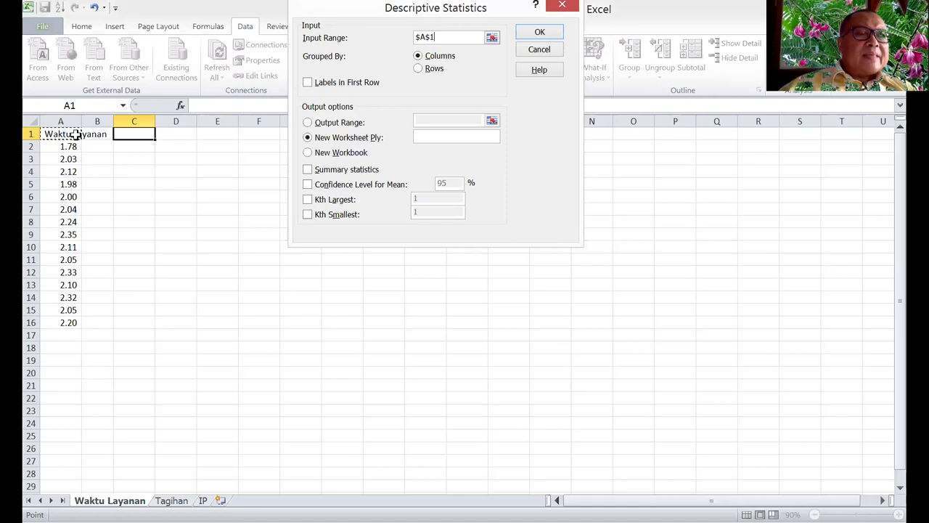
pyautogui.moveTo(75, 135); pyautogui.dragTo(74, 316)
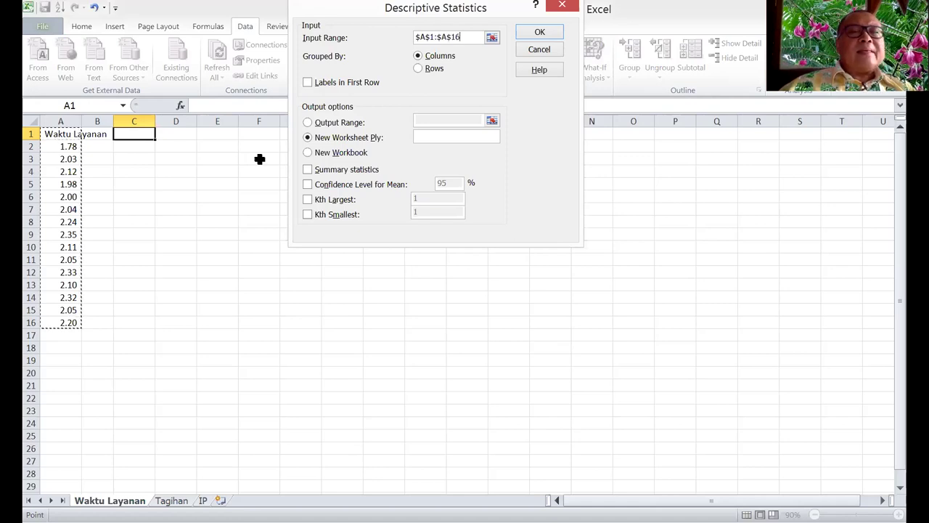
pyautogui.click(311, 84)
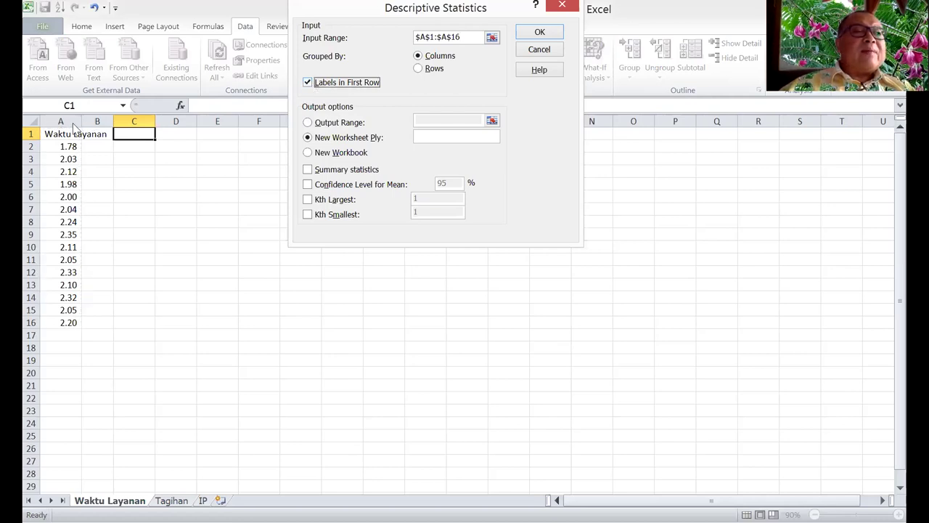
# Step: Choose an output range as the destination, and include summary statistics with a 10% confidence level for the mean
pyautogui.click(308, 122)
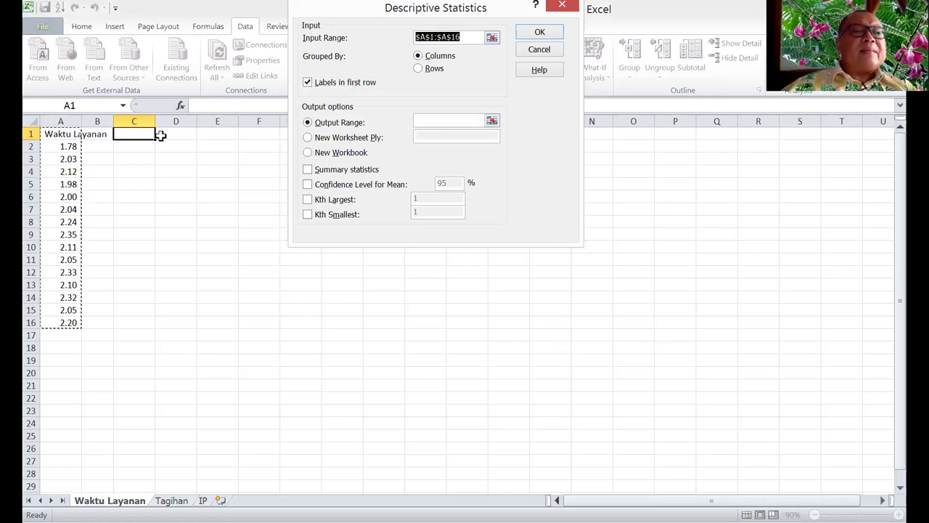
pyautogui.click(448, 118)
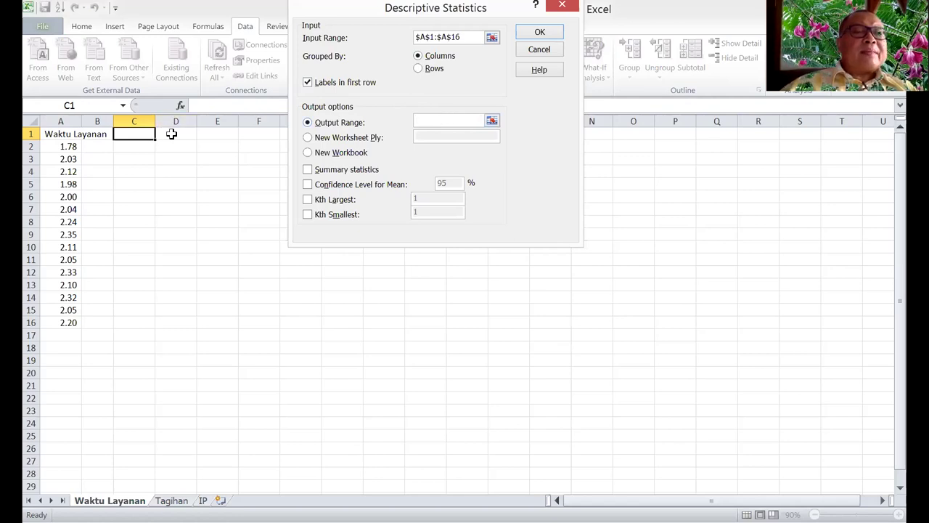
pyautogui.click(308, 171)
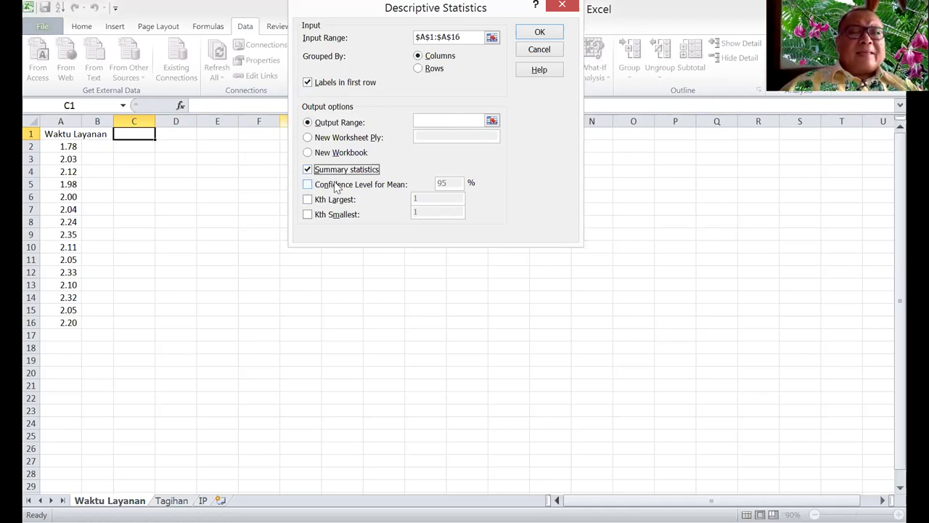
pyautogui.click(337, 186)
pyautogui.click(451, 183)
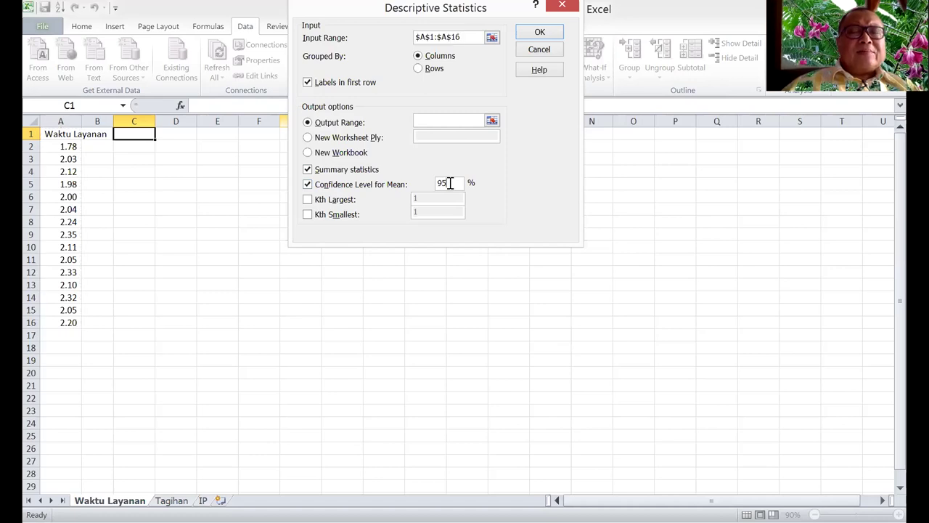
pyautogui.press('BackSpace')
pyautogui.press('BackSpace')
pyautogui.write('10')
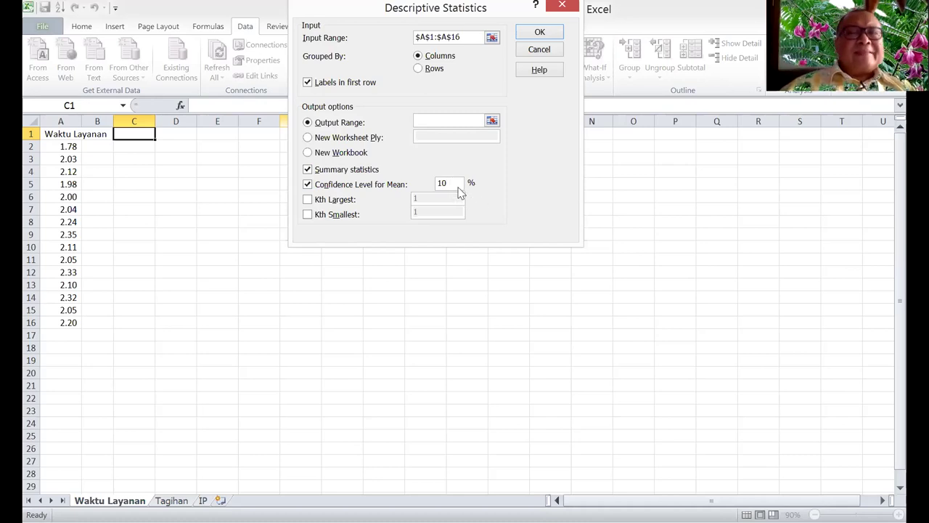
# Step: Generate the descriptive statistics with D1 as the output range and fit column D's width to its labels
pyautogui.click(540, 34)
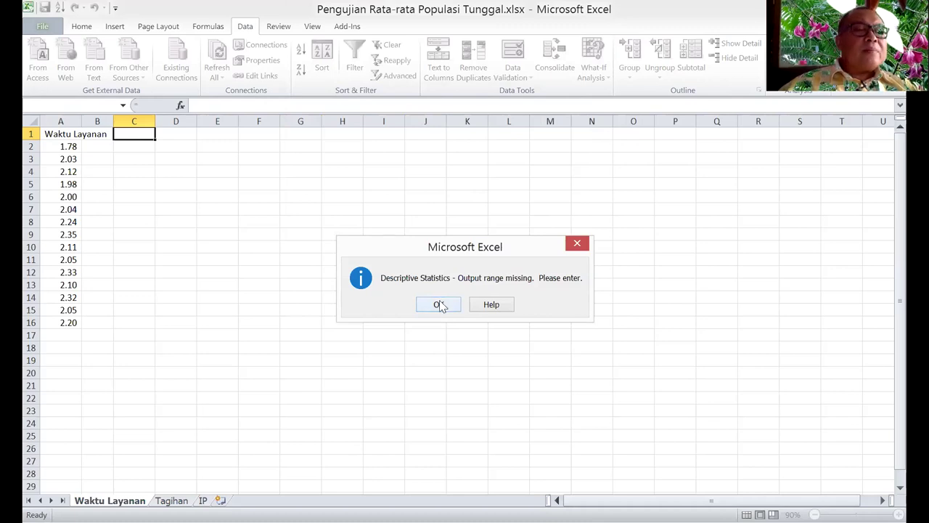
pyautogui.click(439, 305)
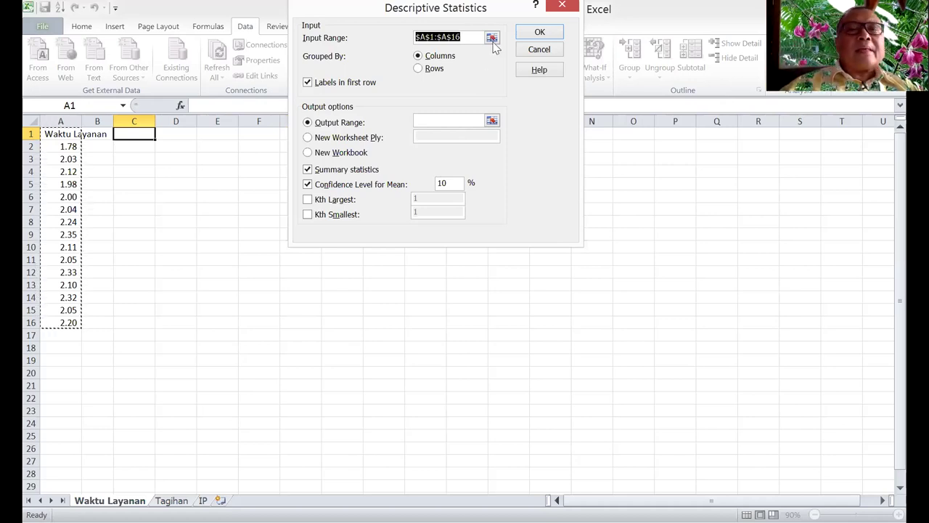
pyautogui.click(430, 123)
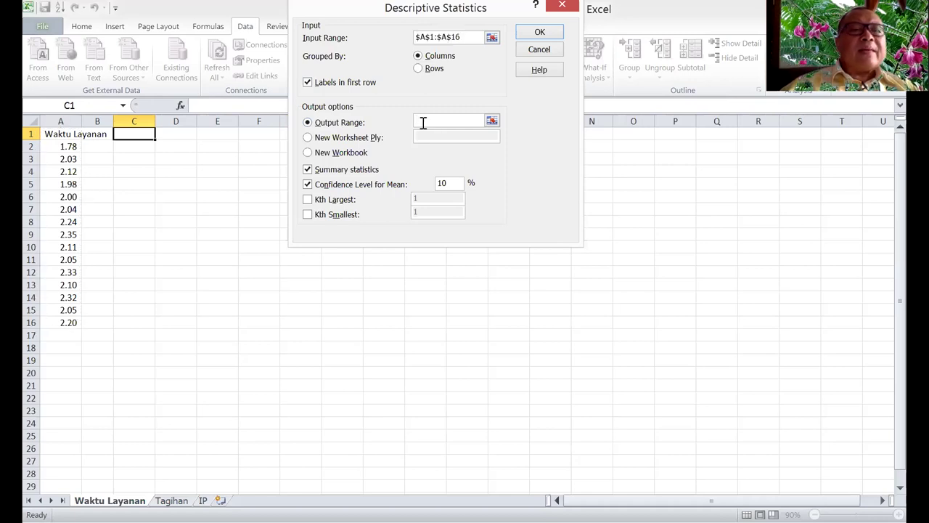
pyautogui.click(174, 135)
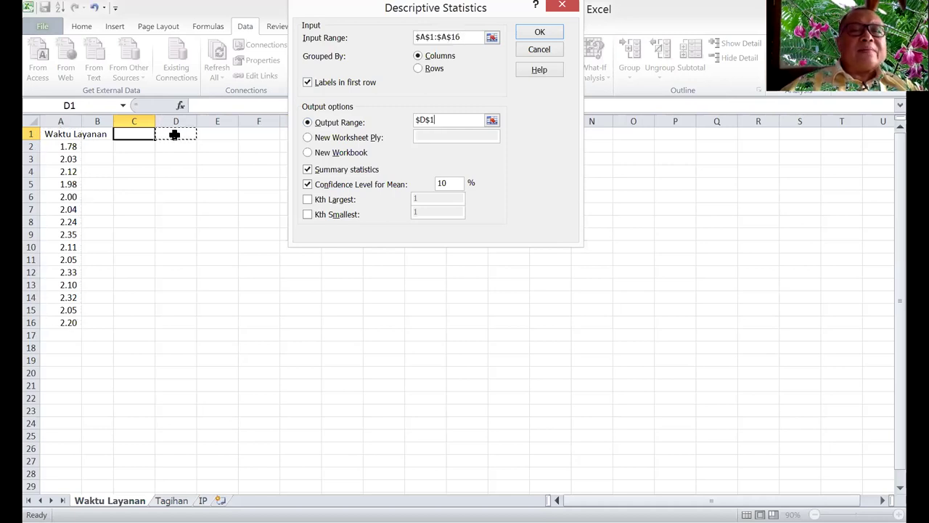
pyautogui.click(541, 34)
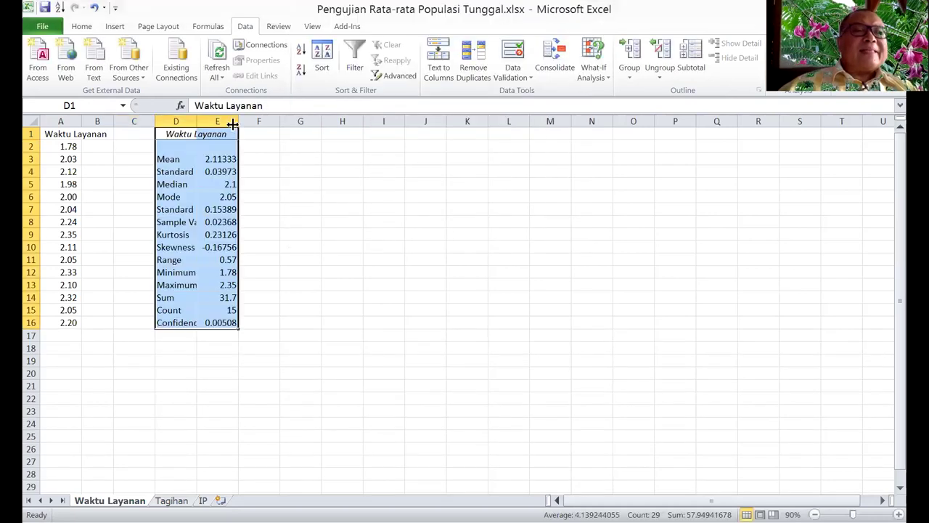
pyautogui.doubleClick(196, 120)
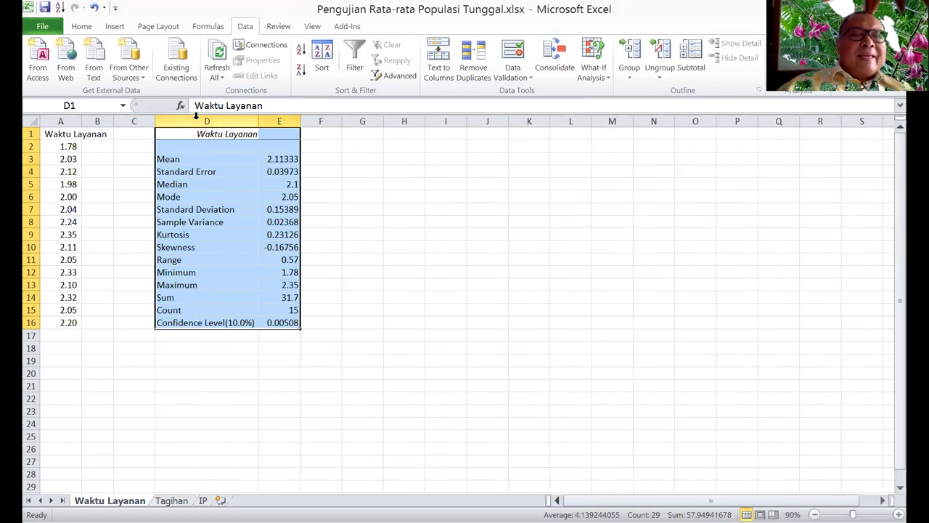
# Step: Enter the label "t hitung" in cell G2
pyautogui.click(215, 171)
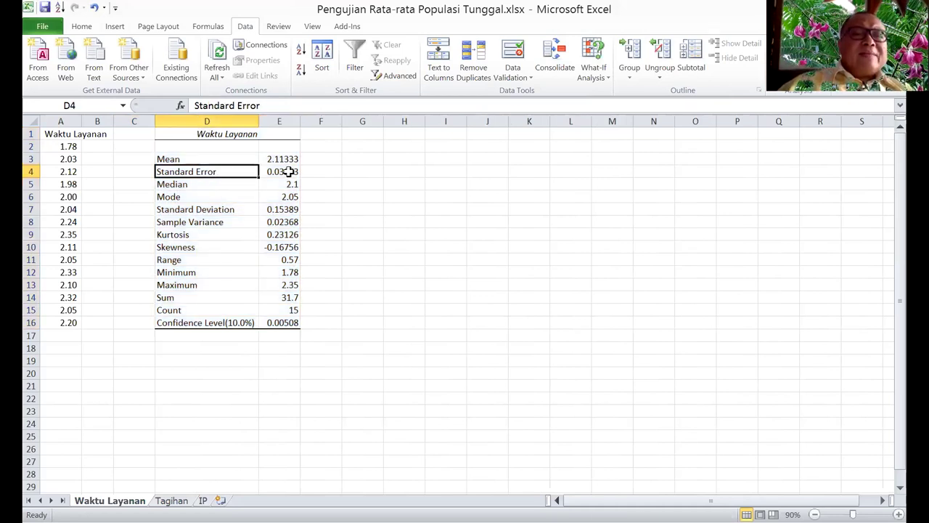
pyautogui.click(289, 171)
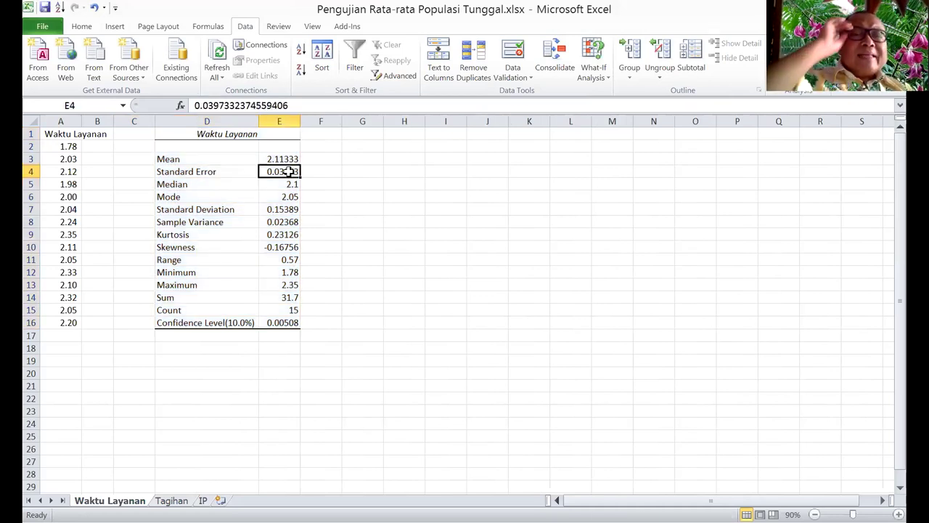
pyautogui.click(360, 148)
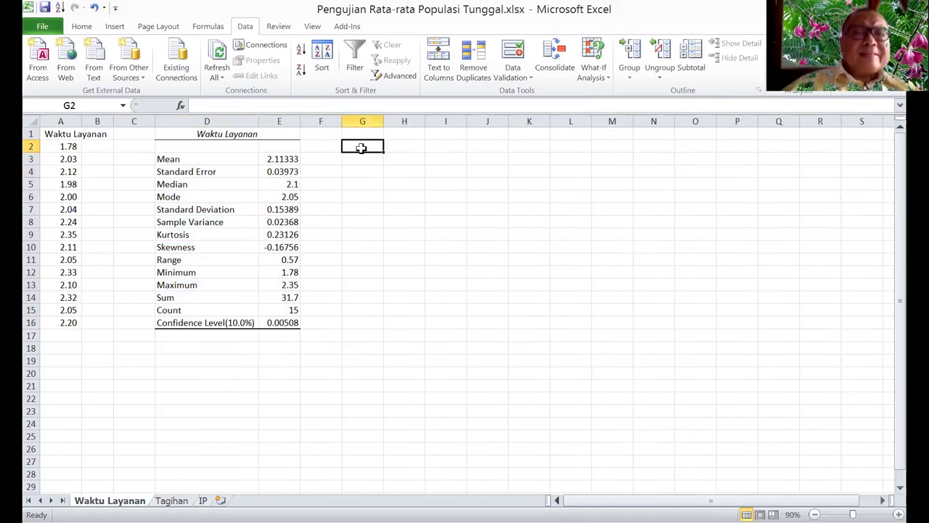
pyautogui.write('t')
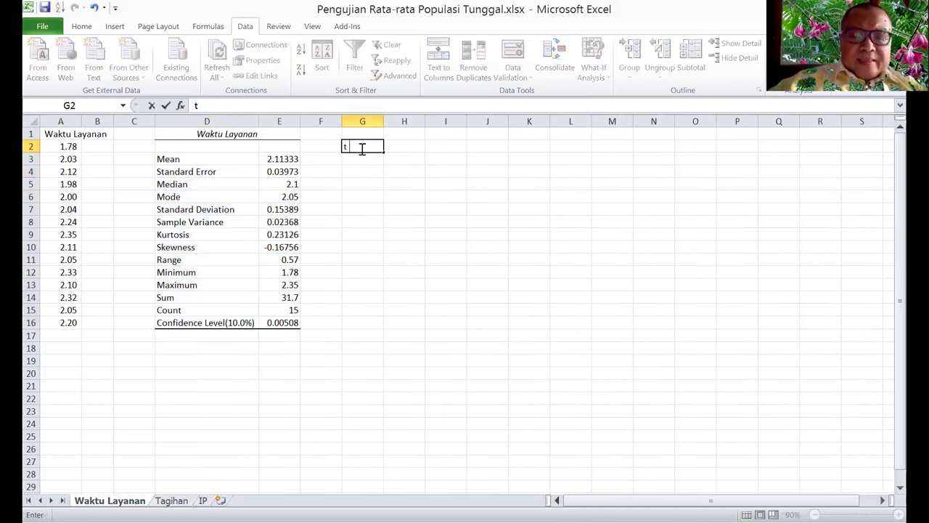
pyautogui.write(' hitung')
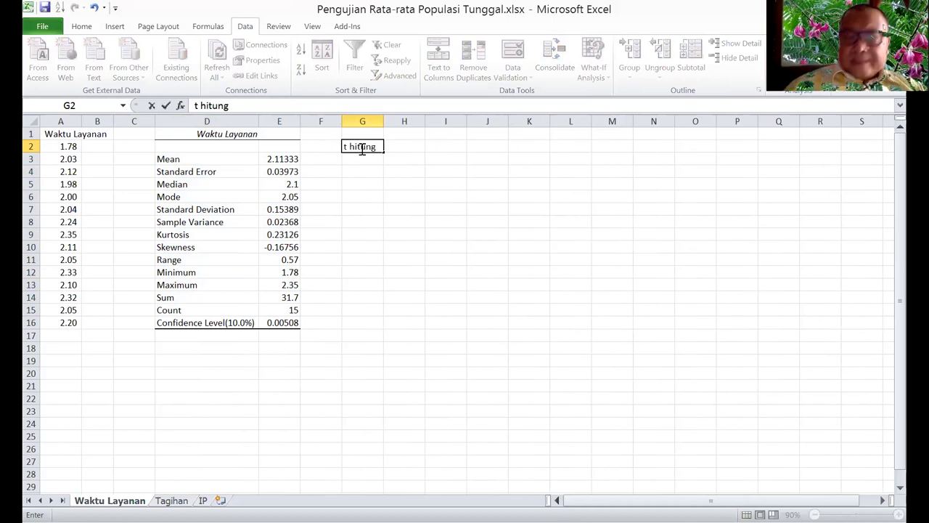
pyautogui.press('Tab')
# Step: Calculate the t statistic in H2 with the formula =(E3-2)/E4
pyautogui.write('=')
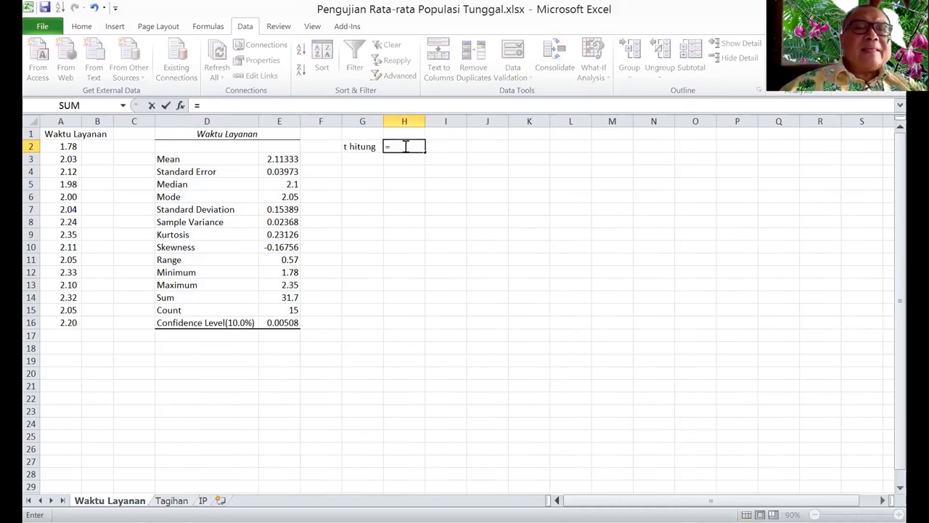
pyautogui.write('(')
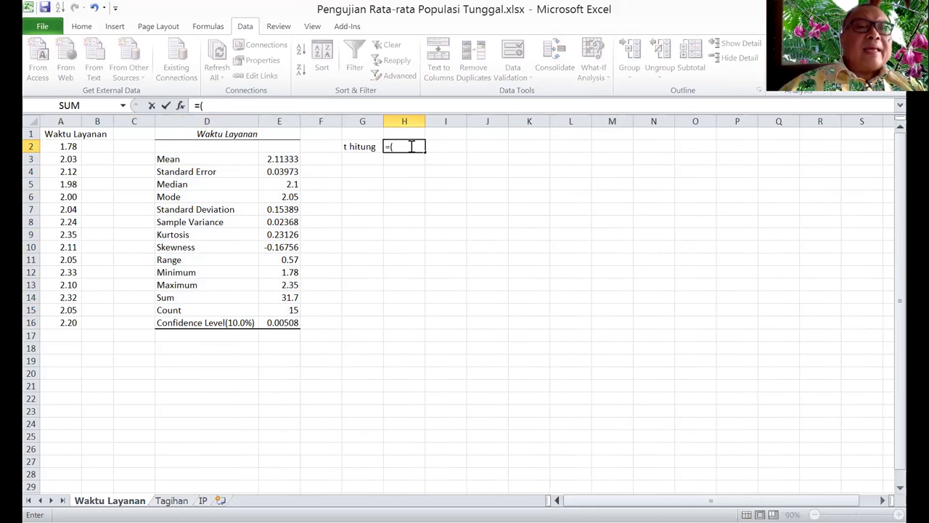
pyautogui.click(288, 160)
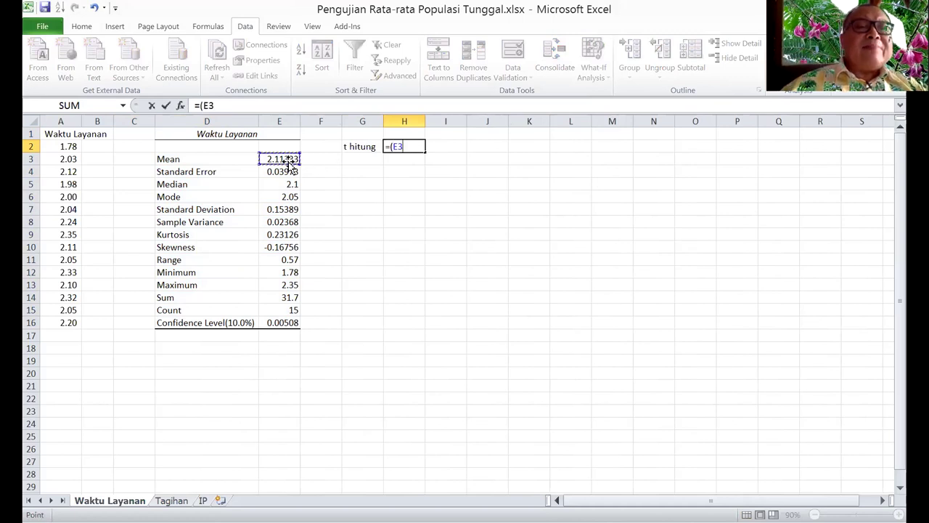
pyautogui.write('-')
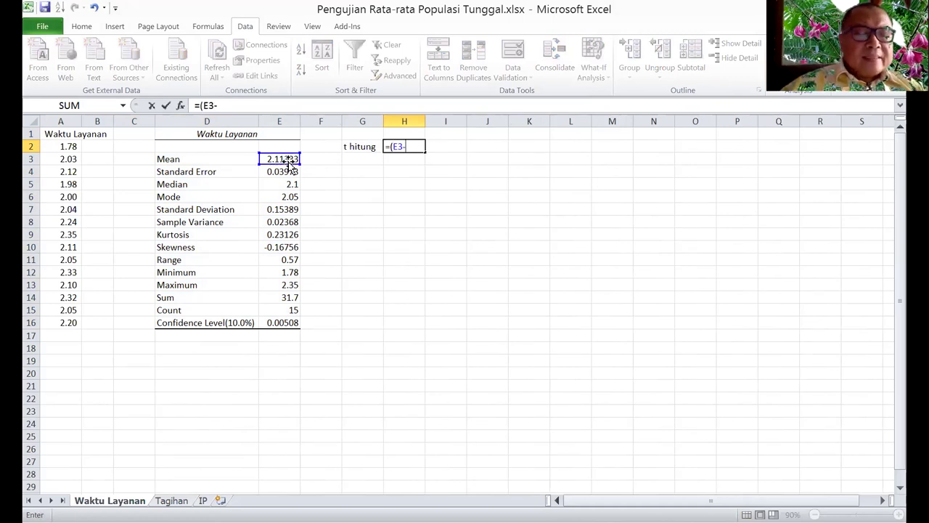
pyautogui.write('2')
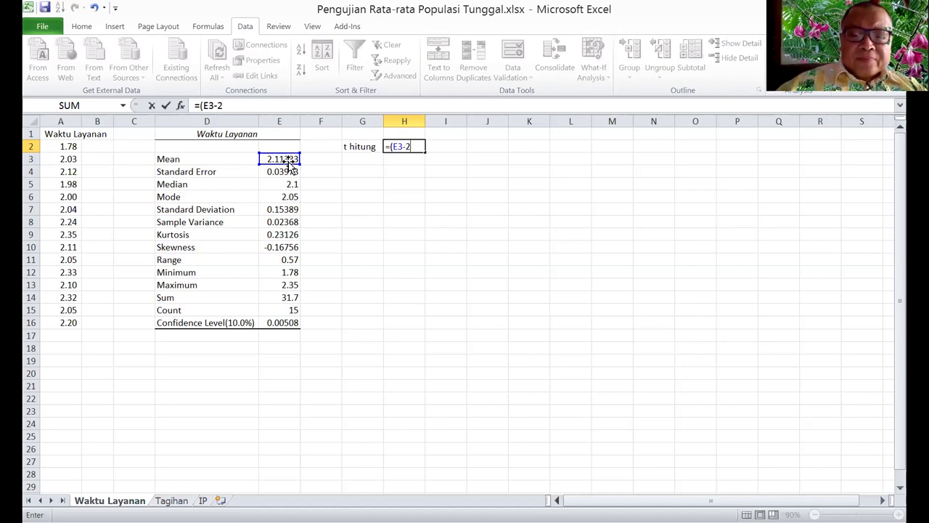
pyautogui.write(')/')
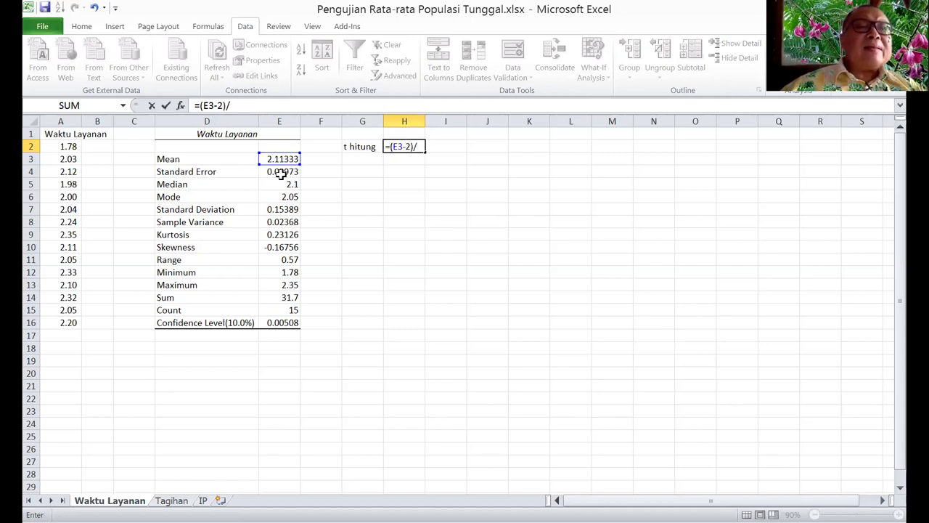
pyautogui.click(283, 171)
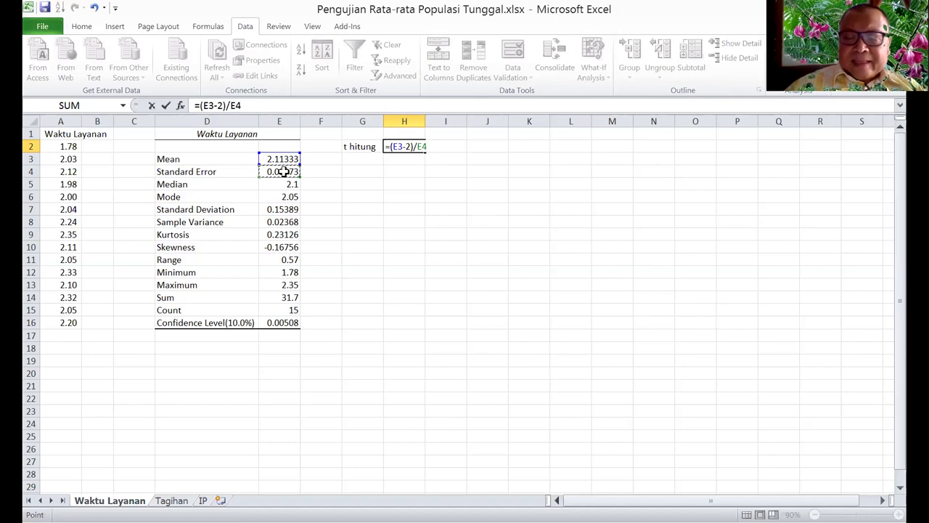
pyautogui.press('Return')
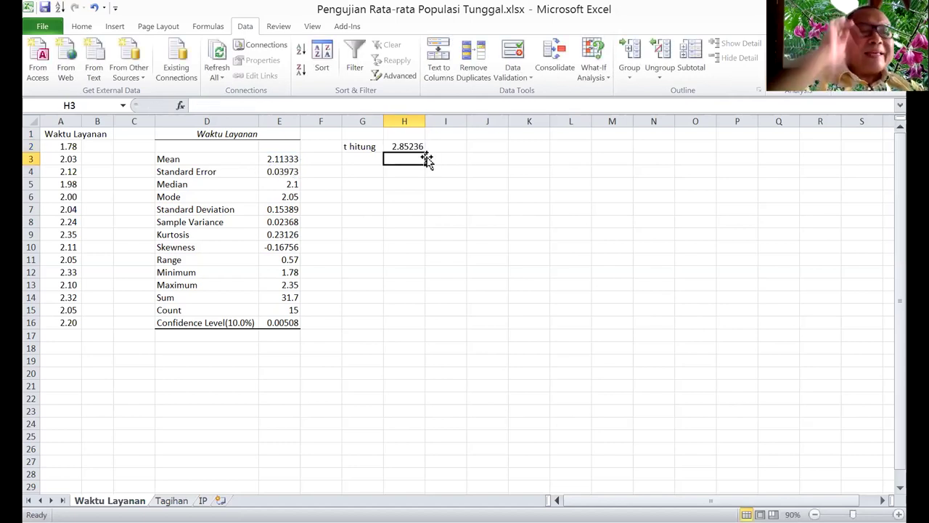
# Step: Enter the label "p-value=" in cell G3
pyautogui.click(281, 173)
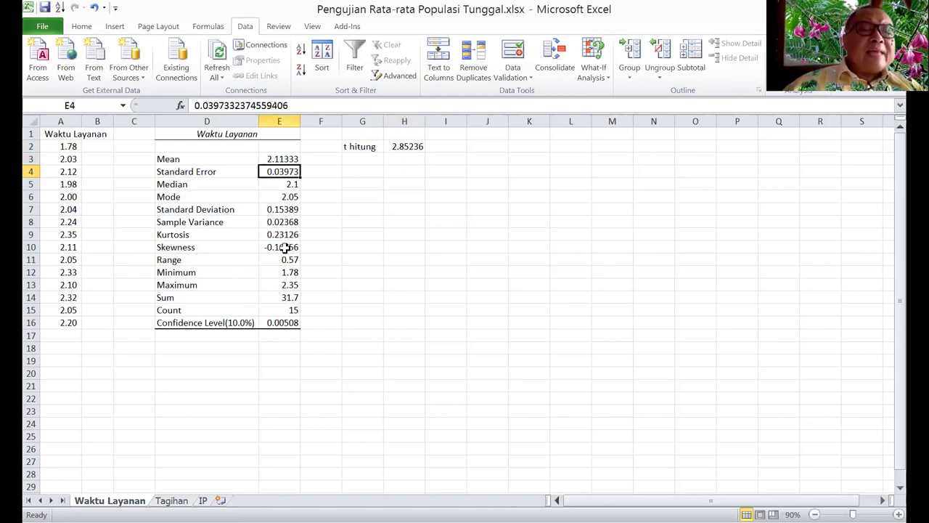
pyautogui.click(289, 211)
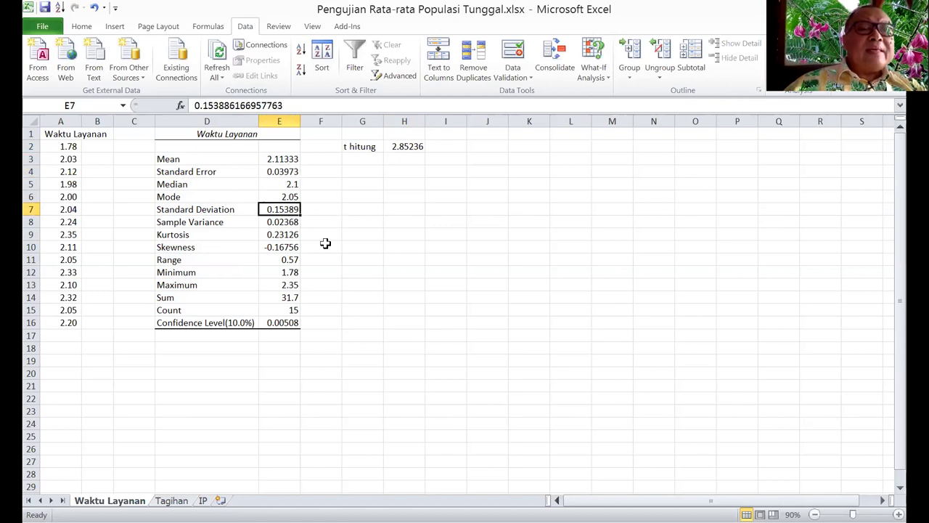
pyautogui.click(295, 309)
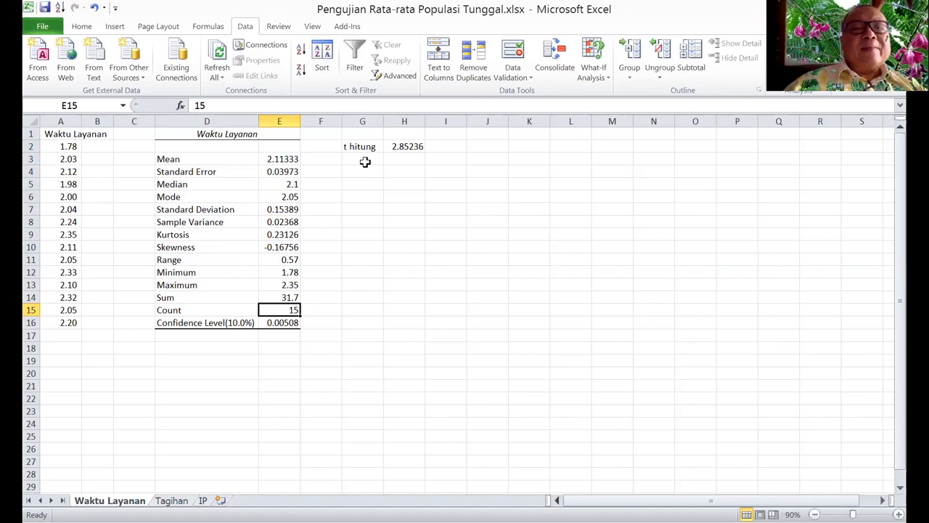
pyautogui.click(364, 160)
pyautogui.write('p-value=')
pyautogui.press('Tab')
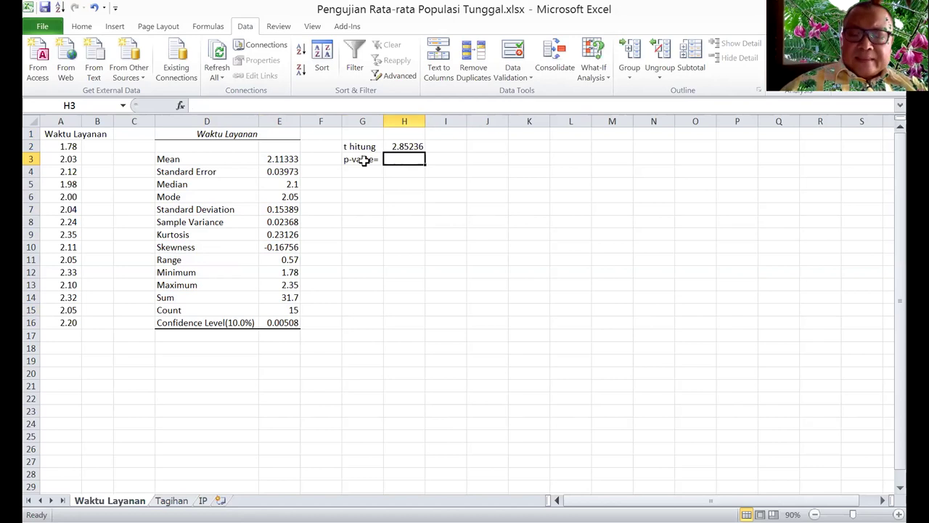
# Step: Calculate the right-tailed p-value in H3 with the formula =1-T.DIST(H2,14,1)
pyautogui.write('=')
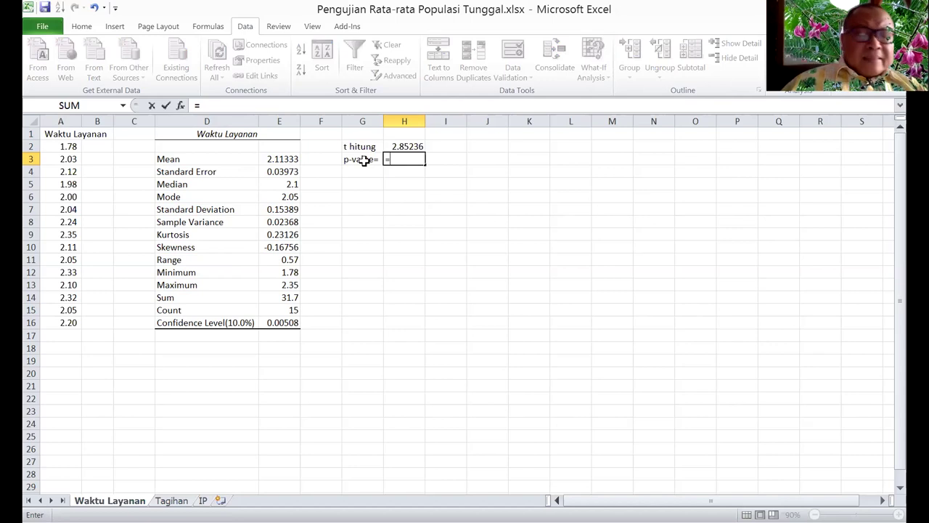
pyautogui.write('1-')
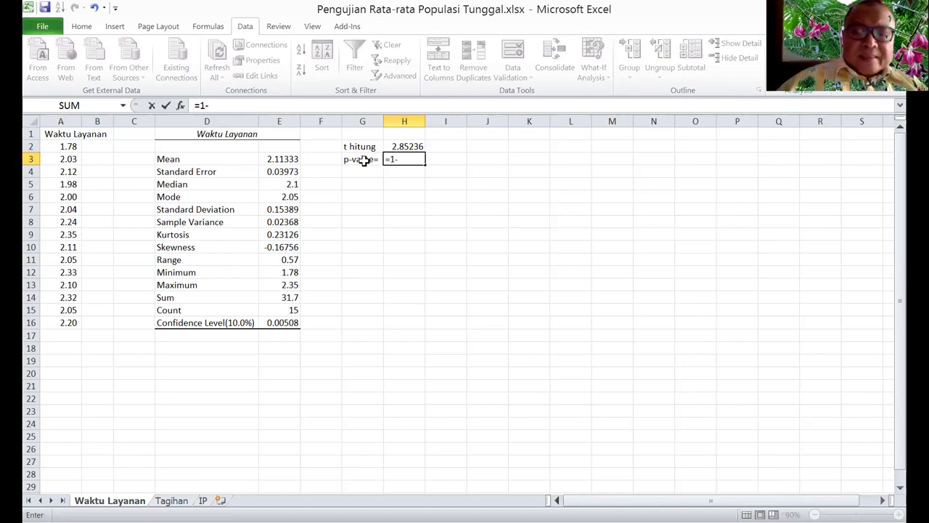
pyautogui.write('t')
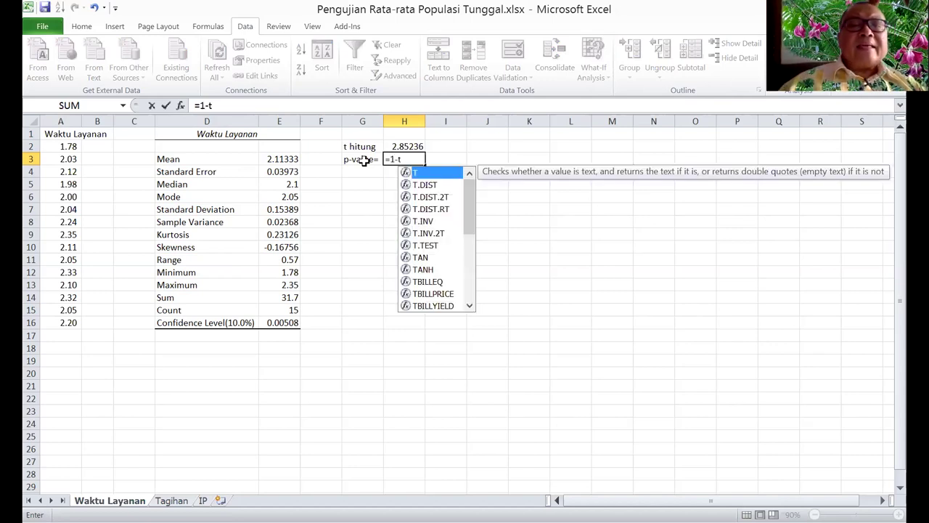
pyautogui.doubleClick(430, 187)
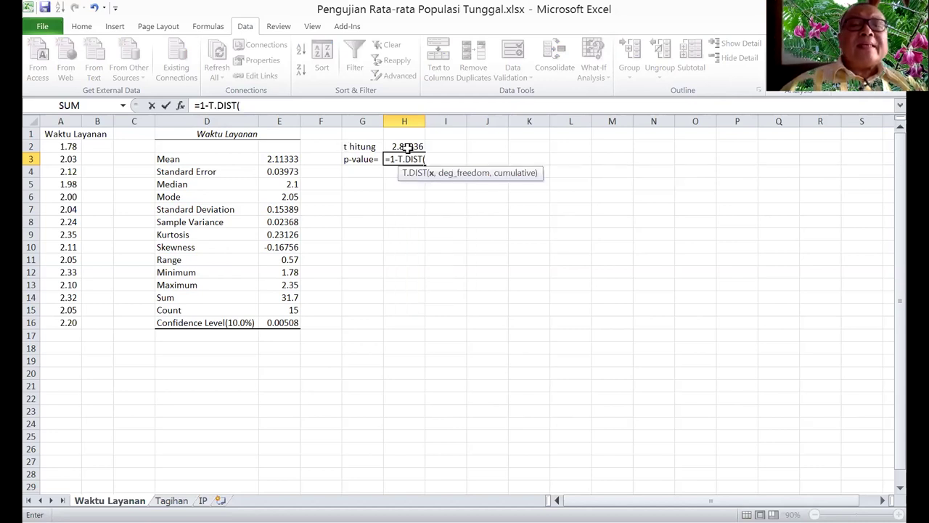
pyautogui.click(408, 146)
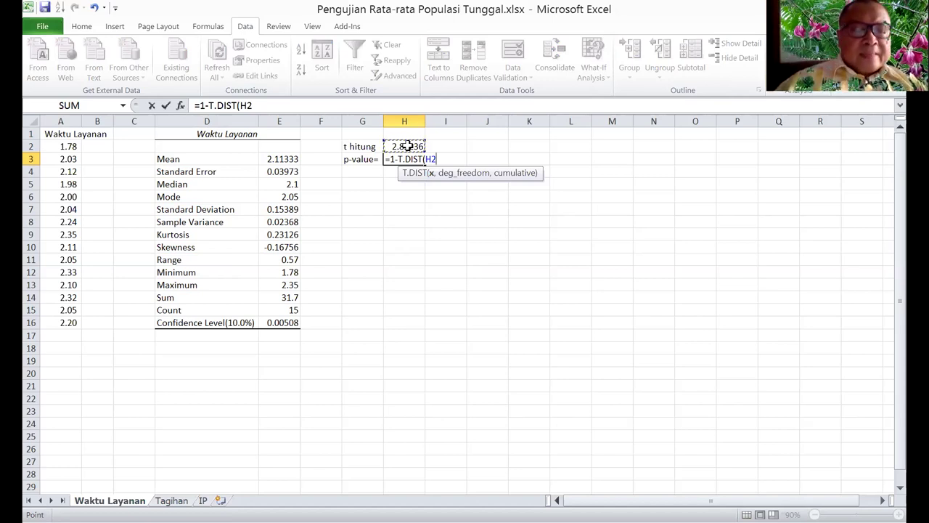
pyautogui.write(',14')
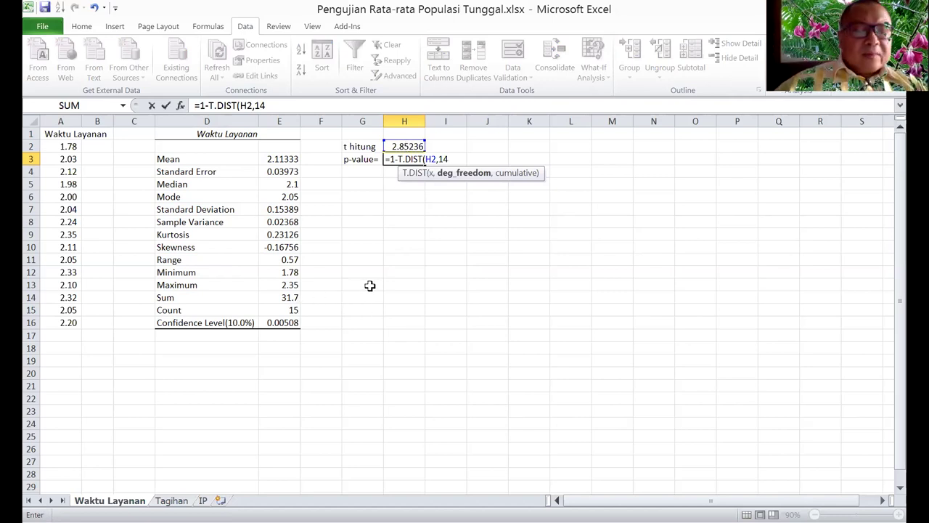
pyautogui.write(',1)')
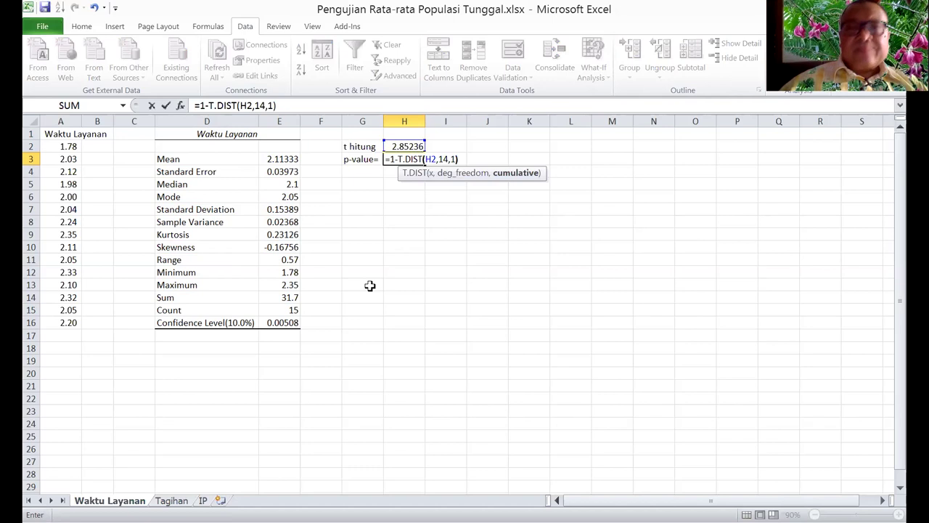
pyautogui.press('Return')
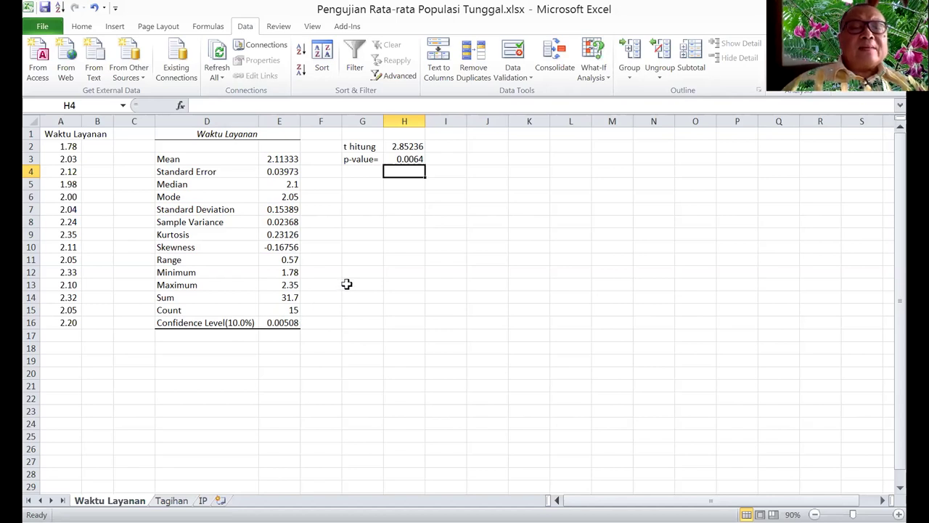
# Step: Start a confidence interval label in G6 reading "Interval keyakinan : Rata2 +", with the plus sign underlined as a plus-minus symbol
pyautogui.click(355, 197)
pyautogui.write('te')
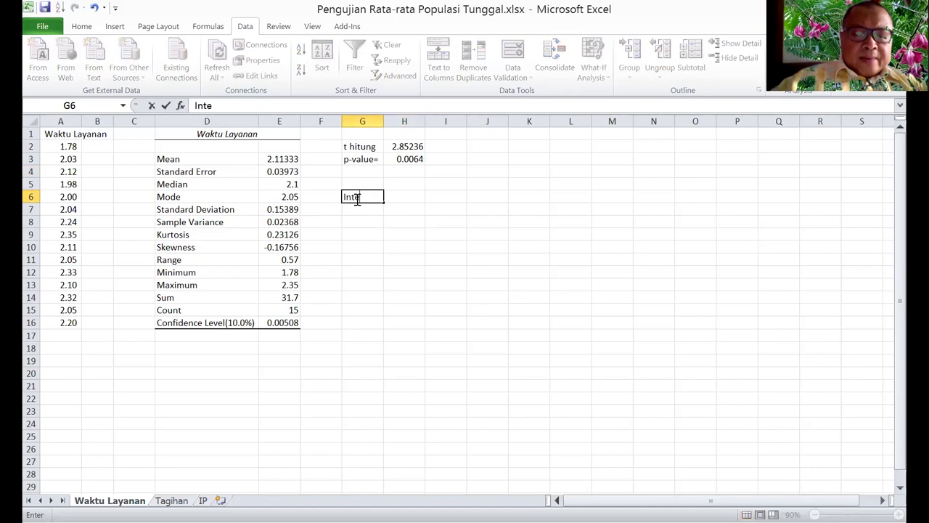
pyautogui.write('rval keyakinan')
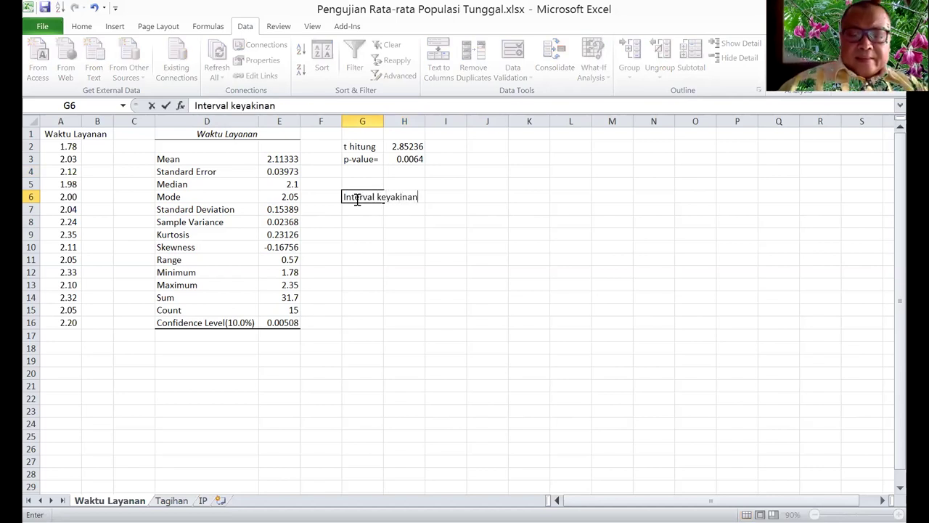
pyautogui.write(' :  R')
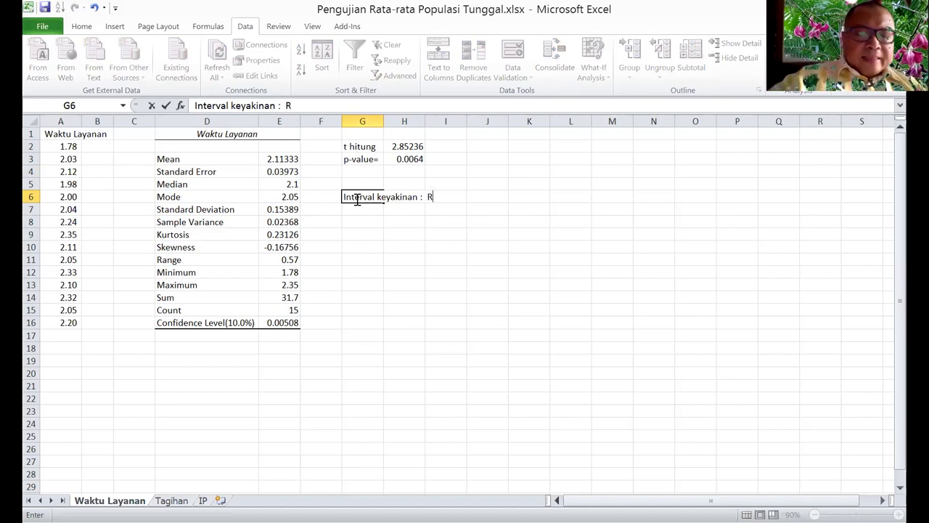
pyautogui.write('ata2')
pyautogui.click(355, 201)
pyautogui.write('+')
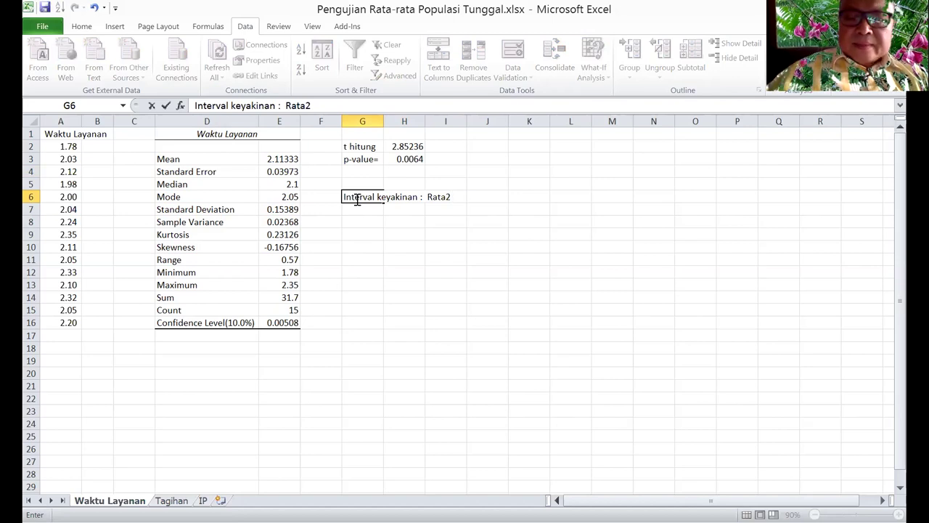
pyautogui.write(' st')
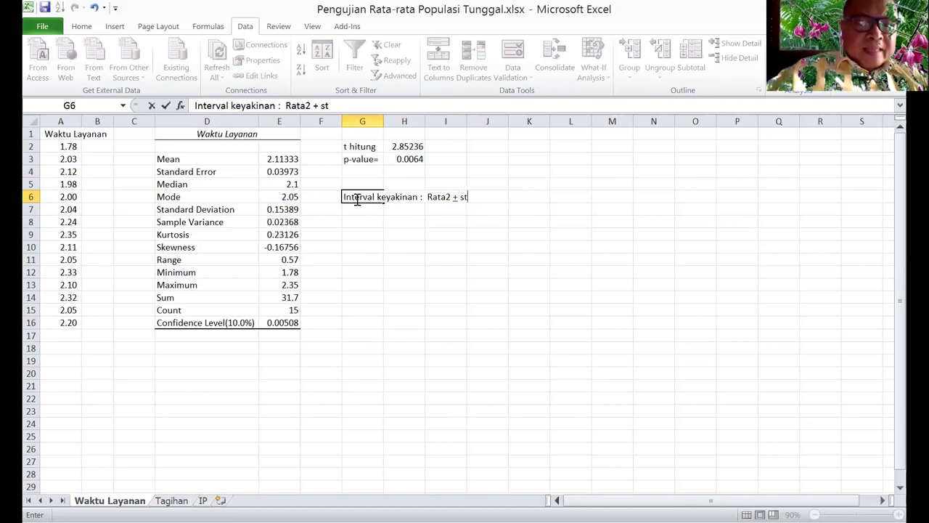
pyautogui.write('dr error')
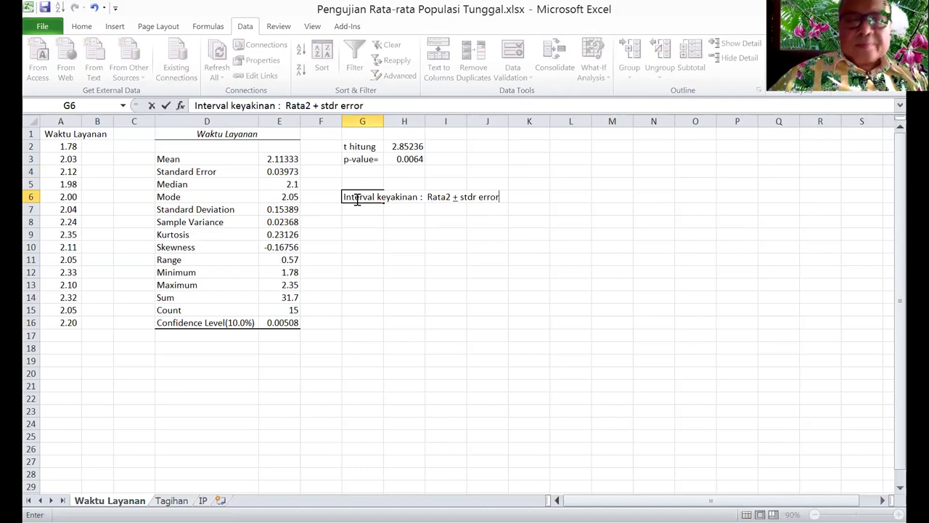
pyautogui.press('BackSpace')
pyautogui.press('BackSpace')
pyautogui.press('BackSpace')
pyautogui.press('BackSpace')
pyautogui.press('BackSpace')
pyautogui.press('BackSpace')
pyautogui.press('BackSpace')
pyautogui.press('BackSpace')
pyautogui.press('BackSpace')
pyautogui.press('BackSpace')
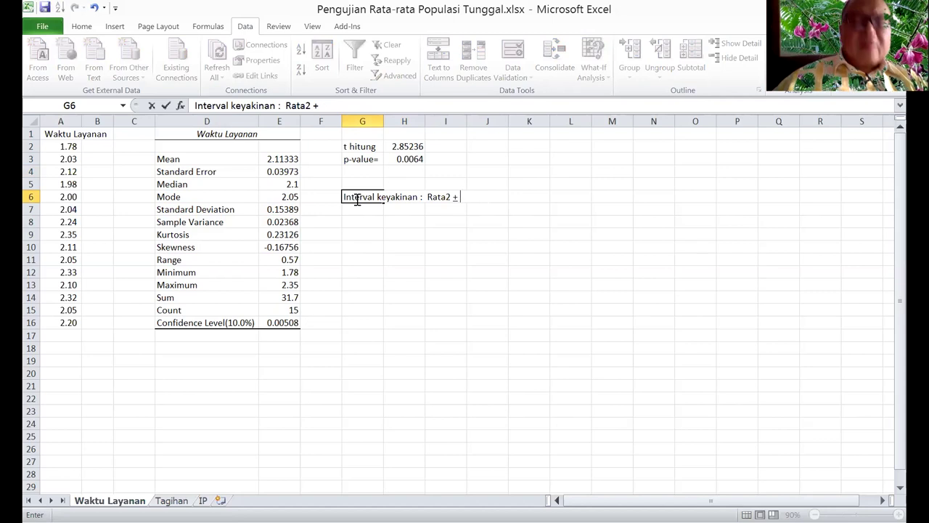
# Step: Complete the confidence interval label in G6 with the words "margin of error"
pyautogui.write('margin of error')
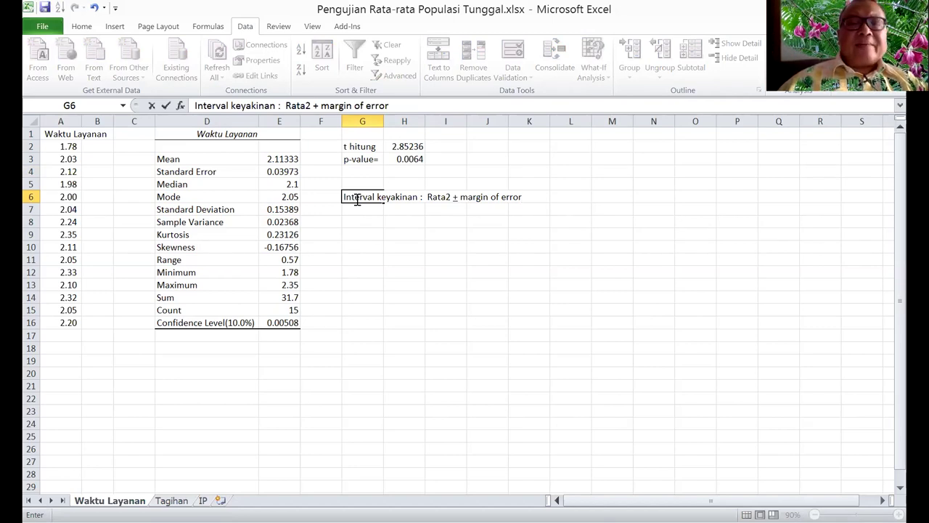
pyautogui.press('Return')
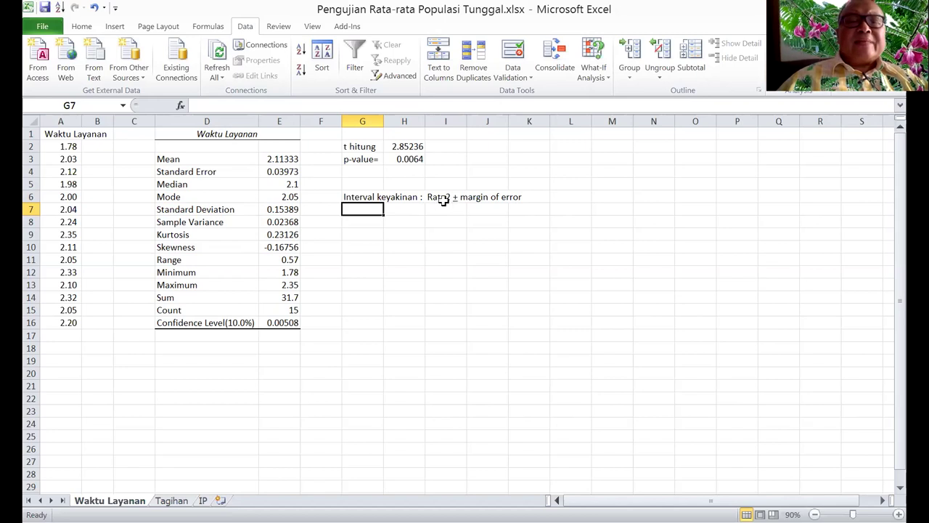
# Step: Enter the limit labels "batas bwh" in H7 and "bts atas" in I7
pyautogui.click(409, 212)
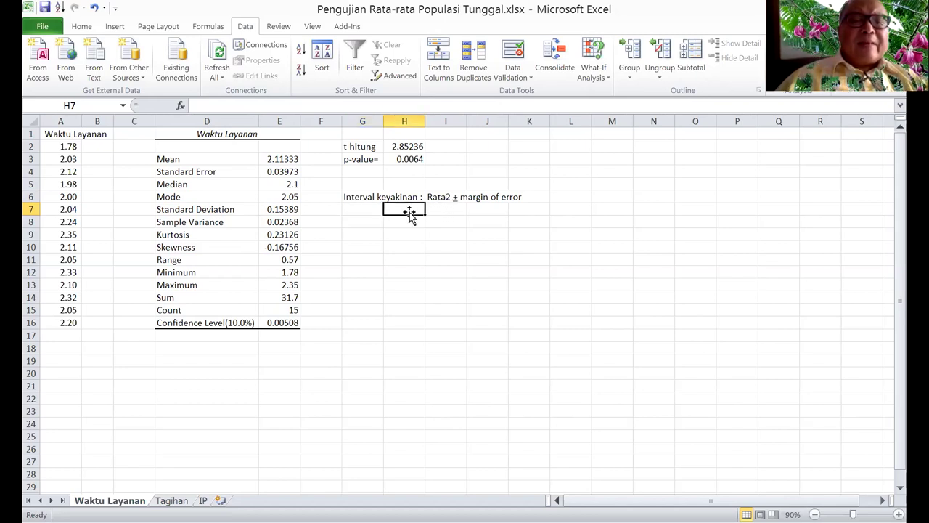
pyautogui.write('batas')
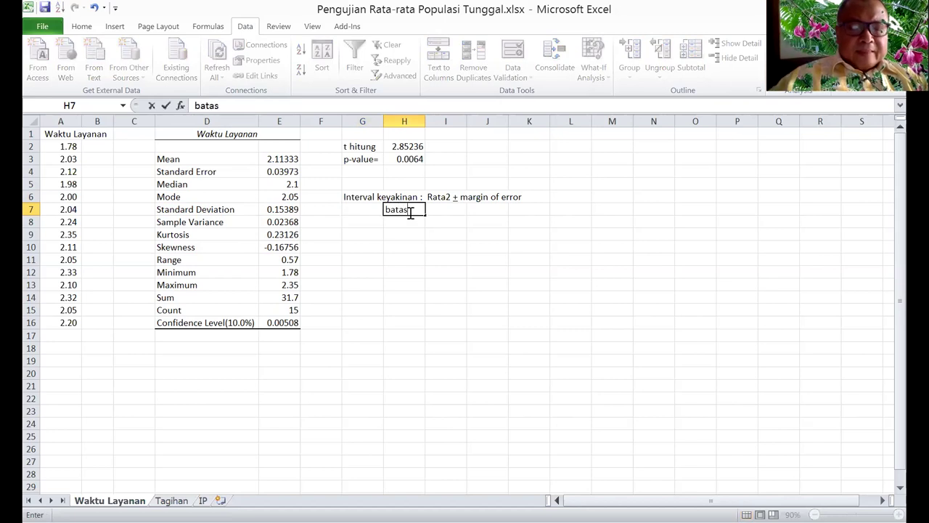
pyautogui.write(' bwh')
pyautogui.press('Tab')
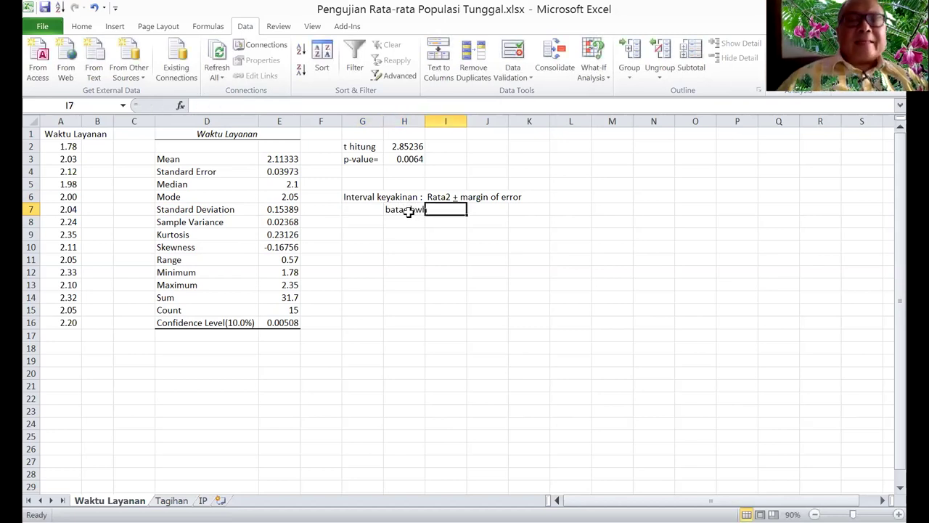
pyautogui.write('bts atas')
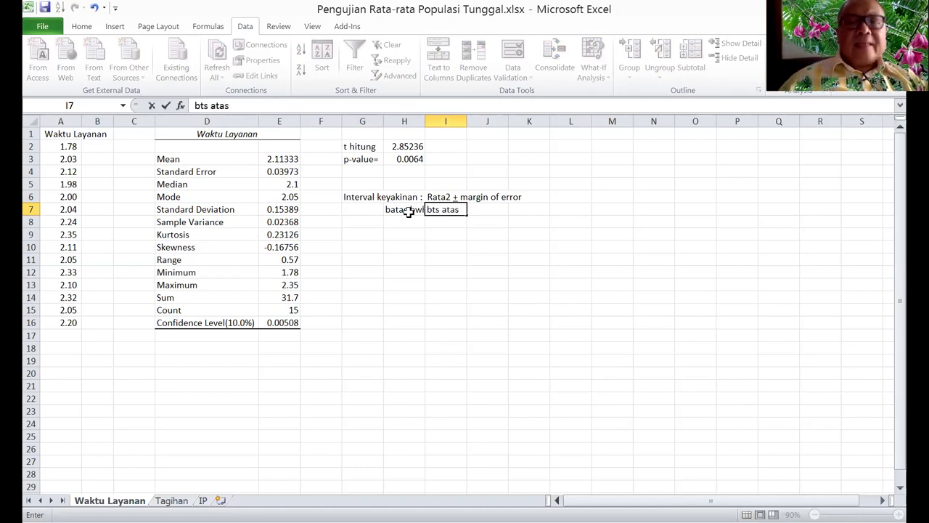
pyautogui.press('Return')
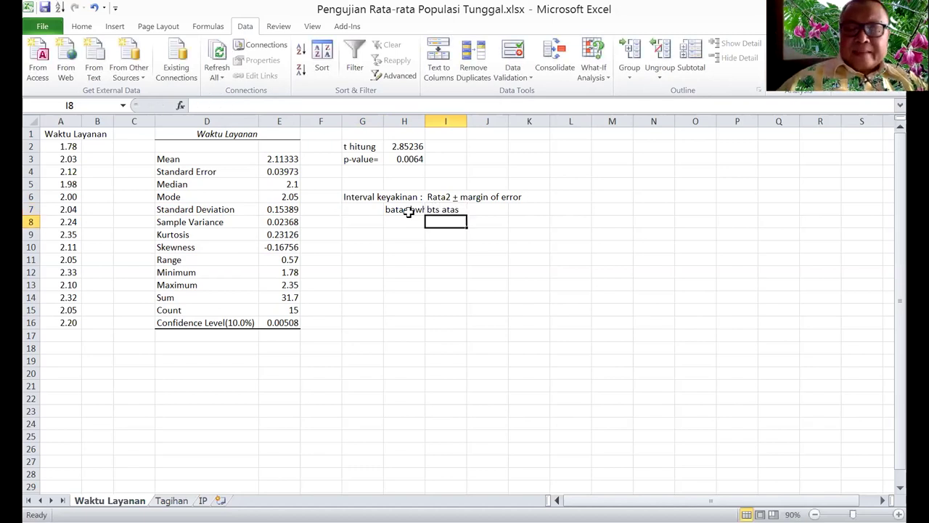
# Step: Calculate the upper confidence limit in I8 with the formula =E3+E16
pyautogui.write('=')
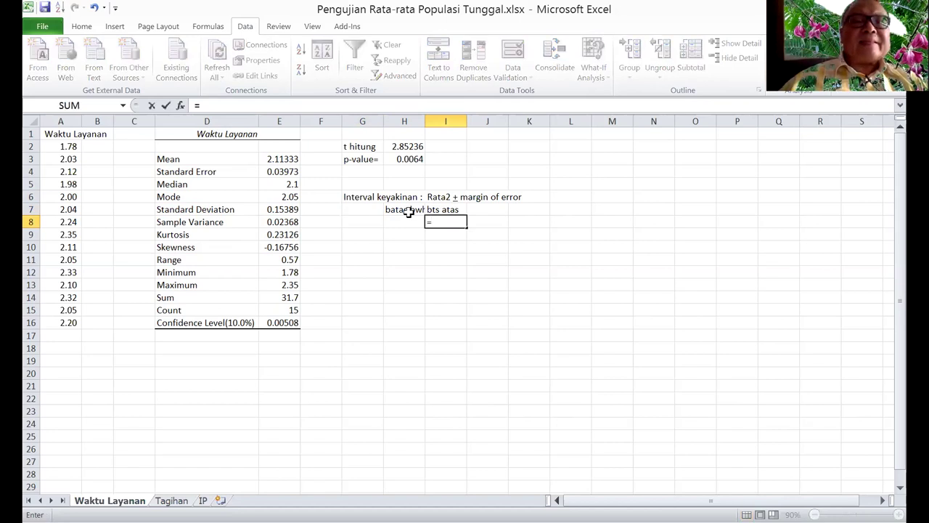
pyautogui.click(279, 159)
pyautogui.write('+')
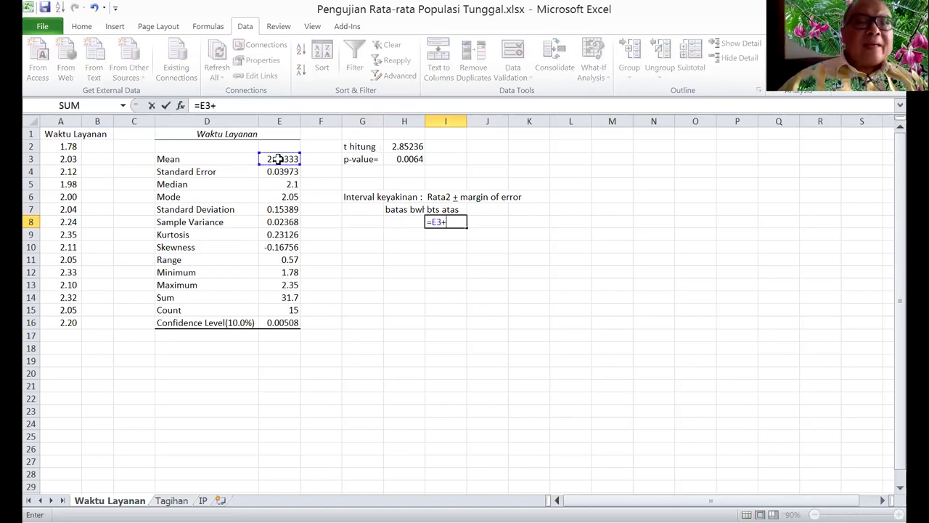
pyautogui.click(284, 324)
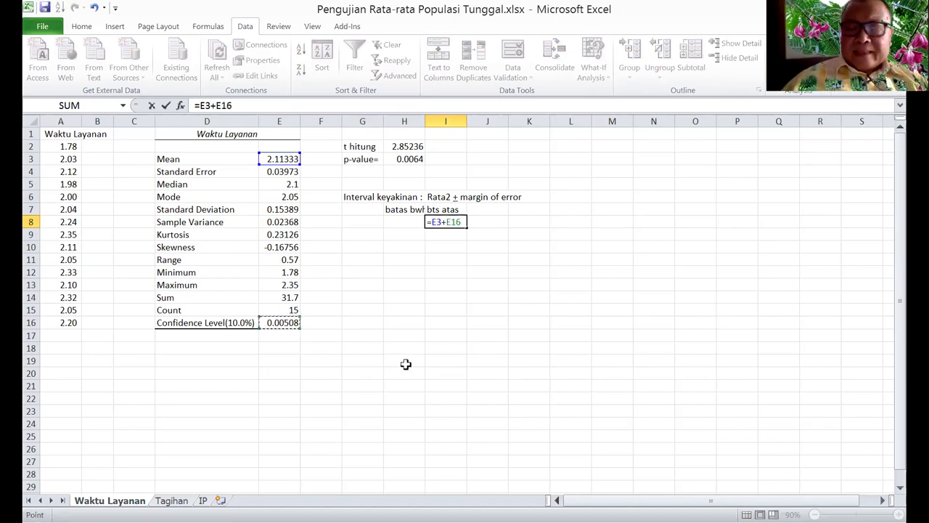
pyautogui.press('Return')
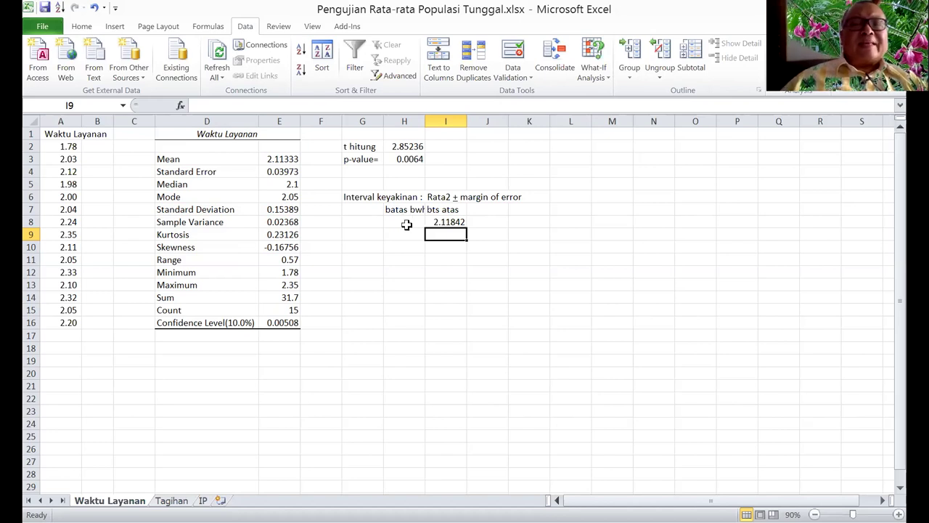
# Step: Calculate the lower confidence limit in H8 with the formula =E3-E16
pyautogui.click(407, 225)
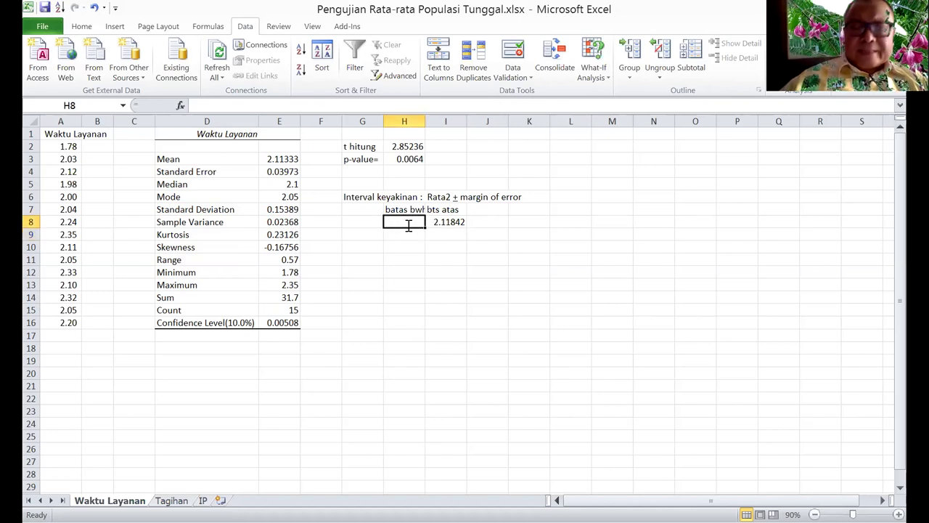
pyautogui.write('=')
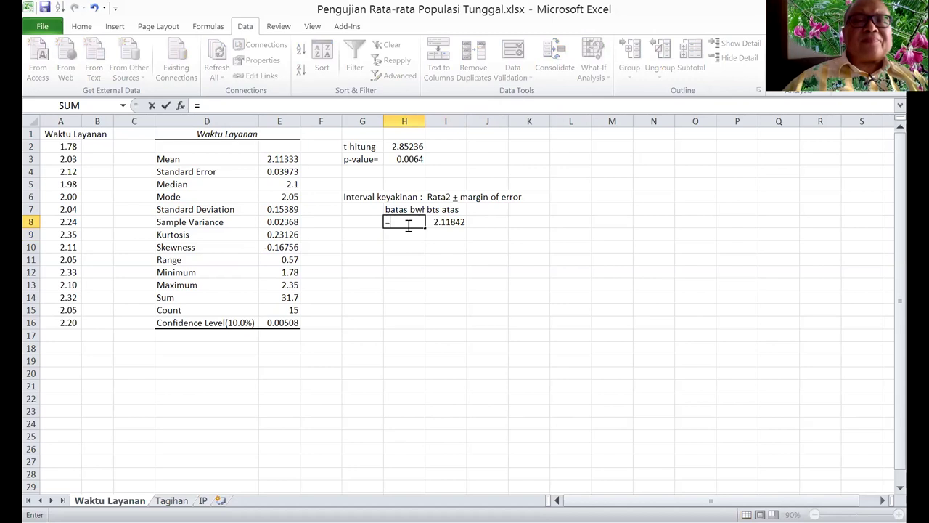
pyautogui.click(274, 159)
pyautogui.write('-')
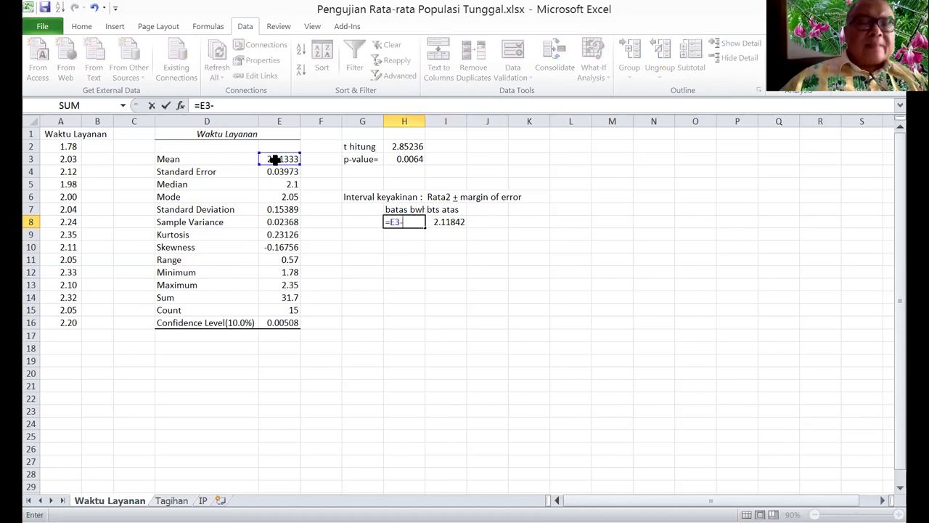
pyautogui.click(281, 324)
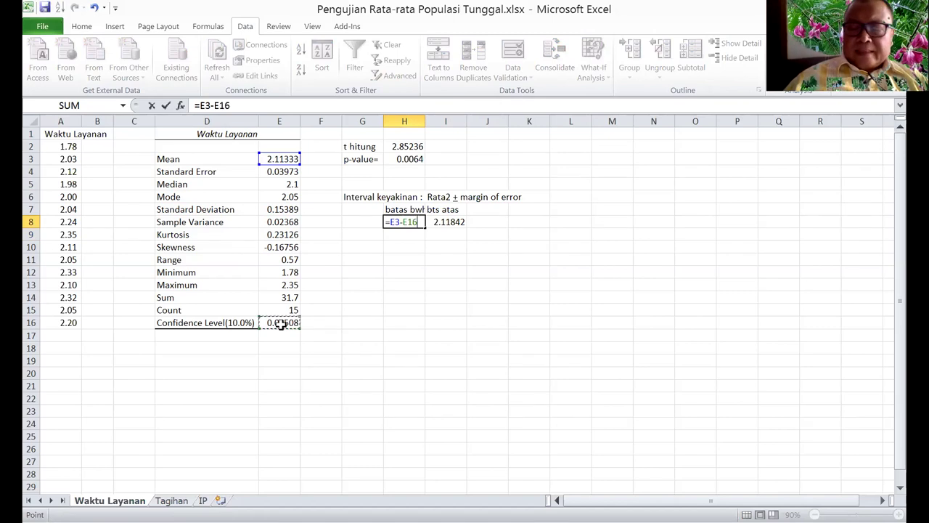
pyautogui.press('Return')
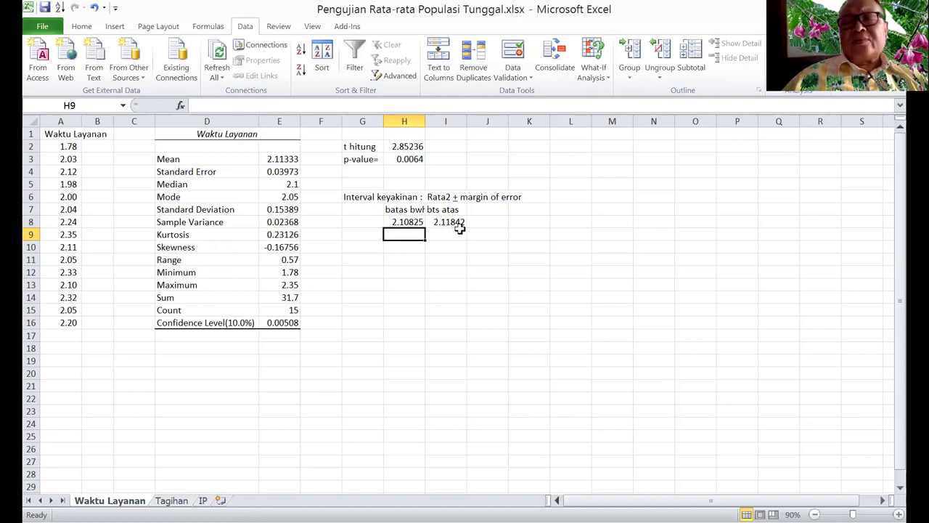
pyautogui.click(361, 220)
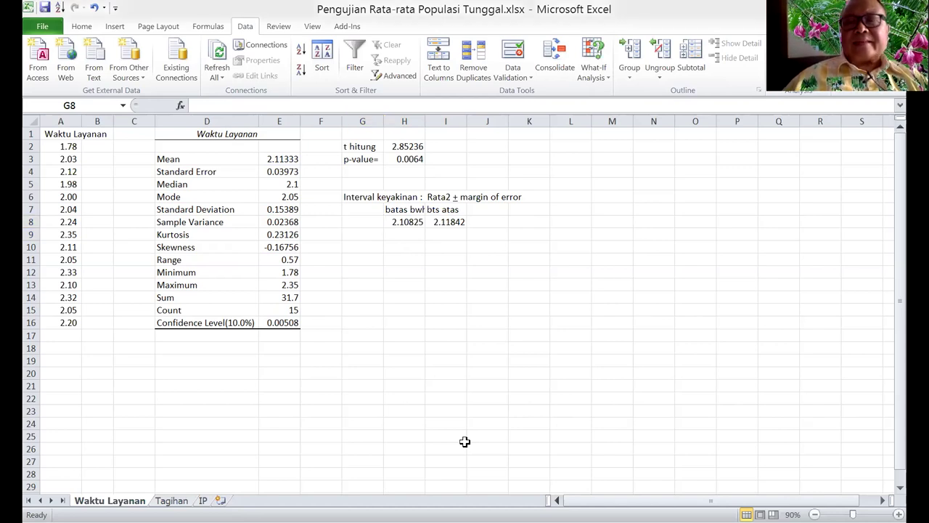
# Step: Switch to the PENGUJIAN HIPOTESIS.pptx presentation in PowerPoint and start the slide show from the Jawaban slide
pyautogui.hotkey('alt', 'Tab')
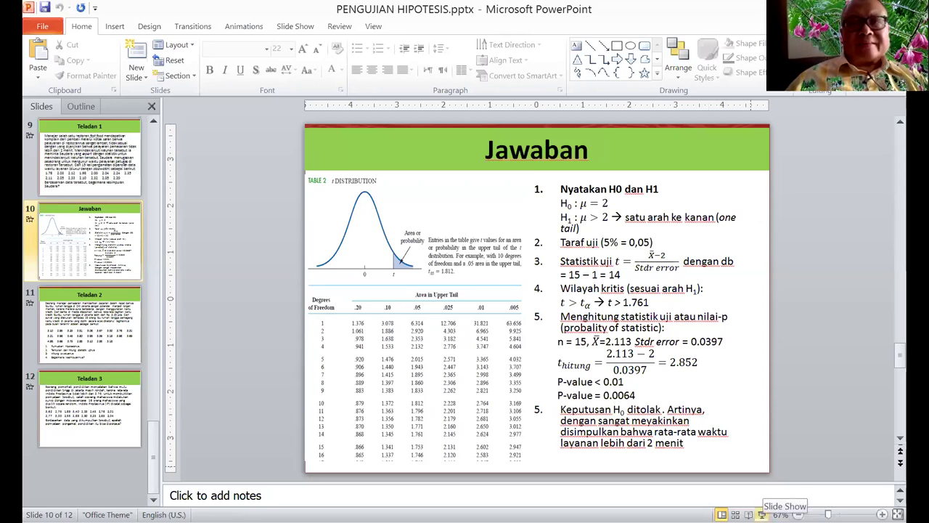
pyautogui.click(761, 513)
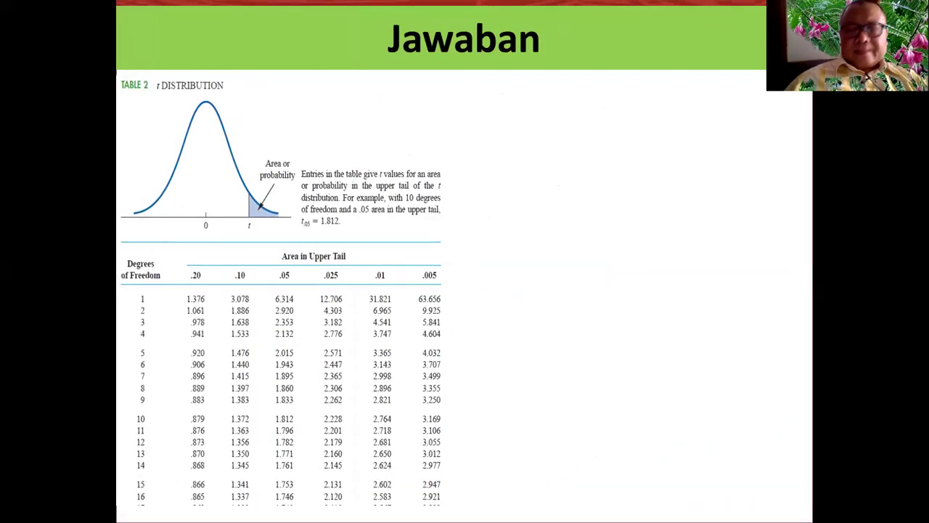
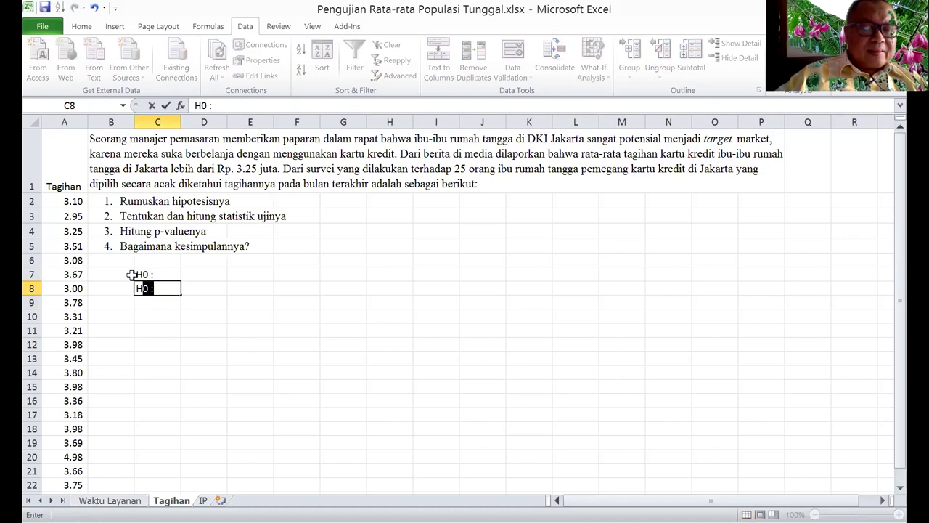
# Step: Enter the label "H1:" in C8 and the hypothesis statement "Rata2 > 3.25" in D7
pyautogui.write(':')
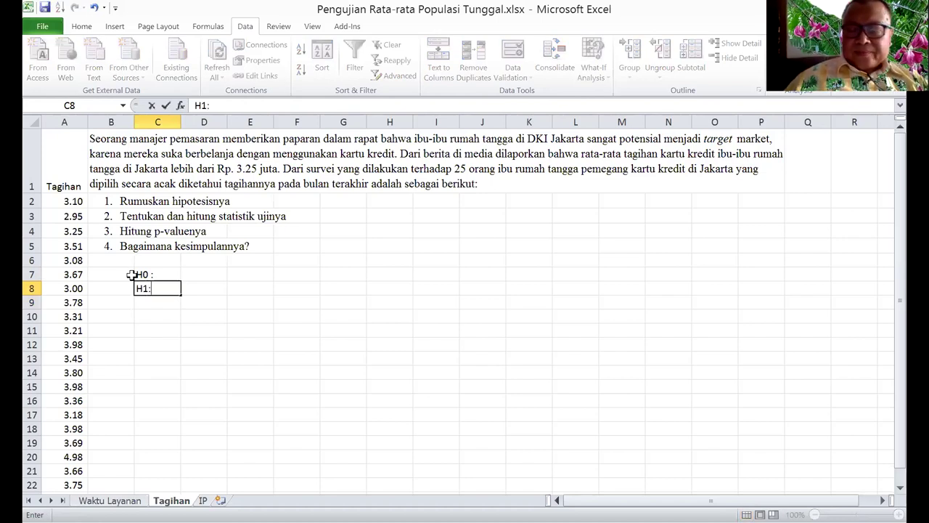
pyautogui.press('Tab')
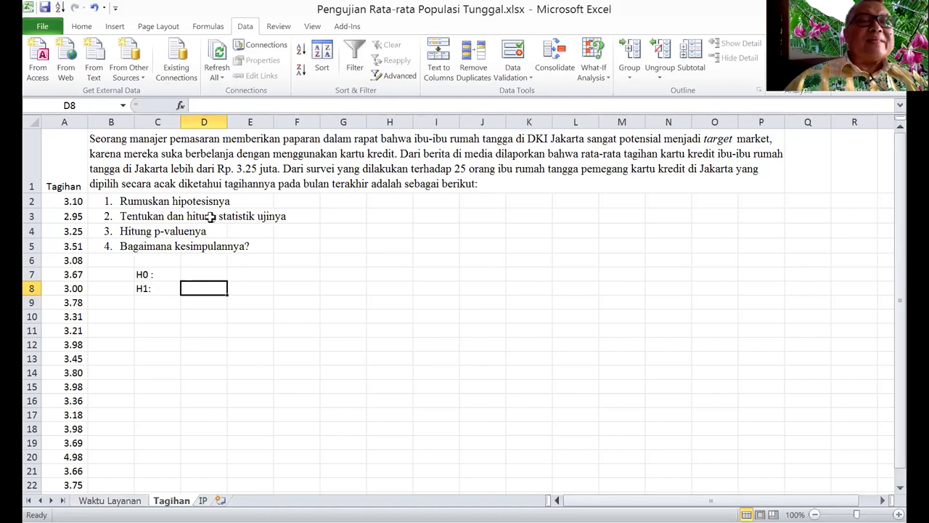
pyautogui.click(211, 272)
pyautogui.write('R')
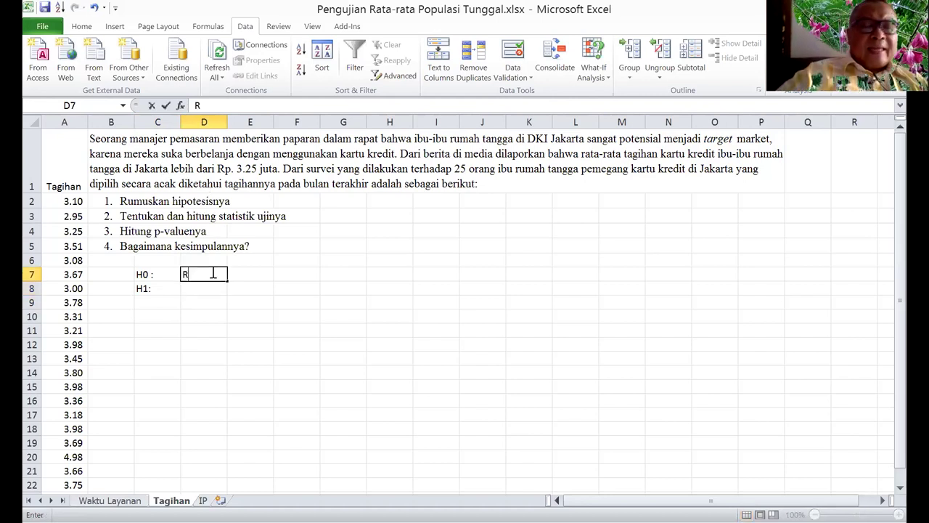
pyautogui.write('ata2')
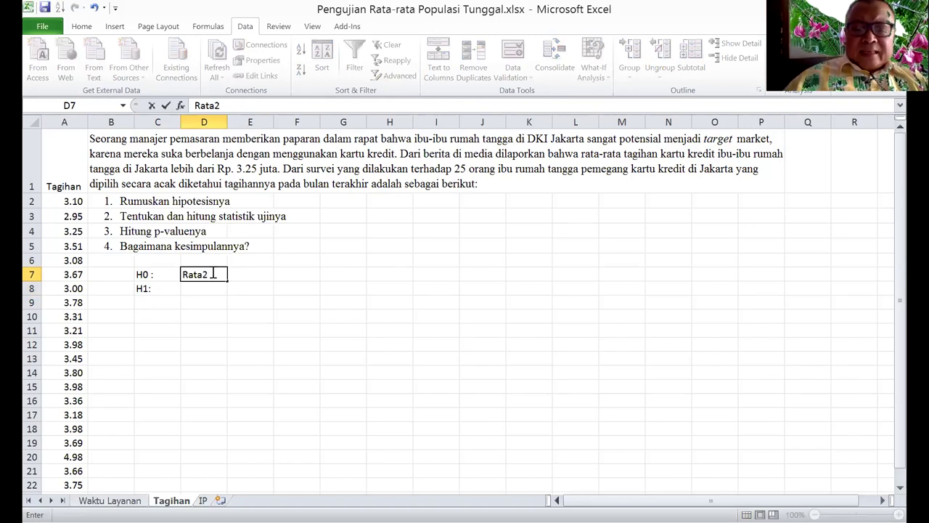
pyautogui.write(' >')
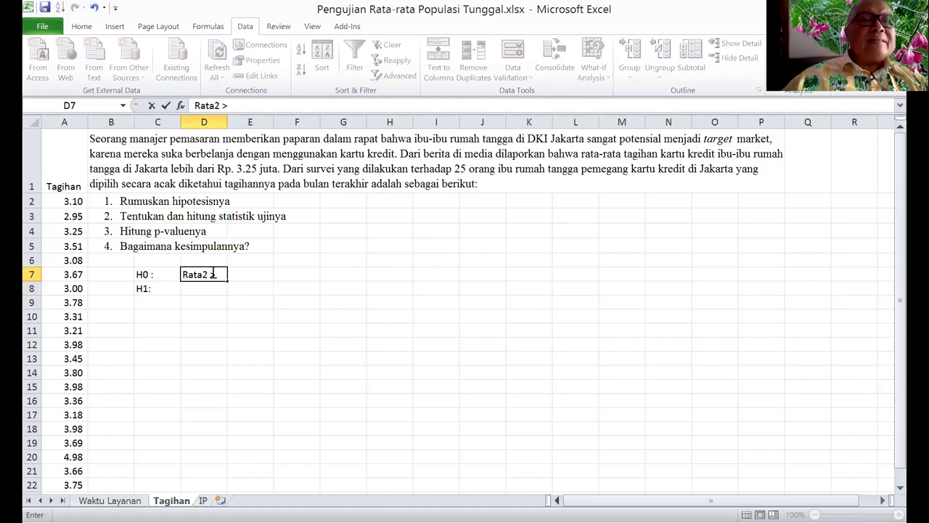
pyautogui.write(' 3')
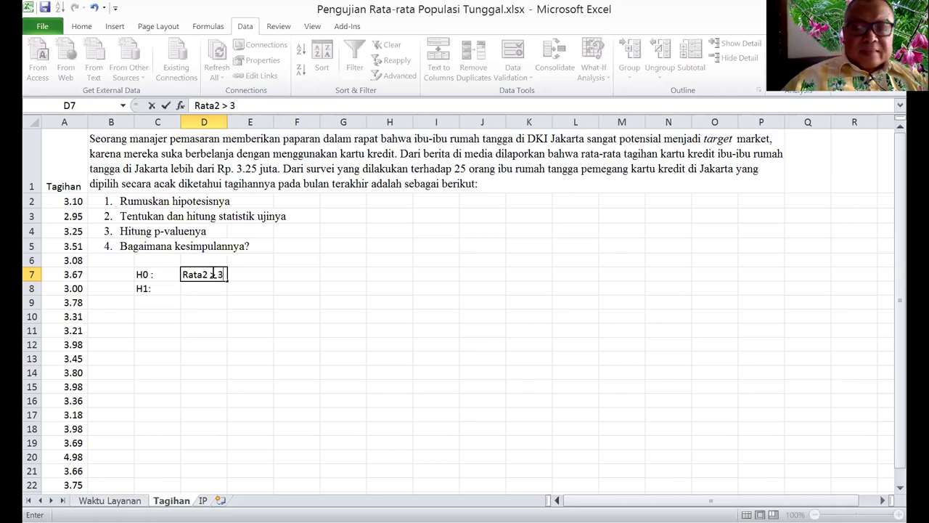
pyautogui.write('.25')
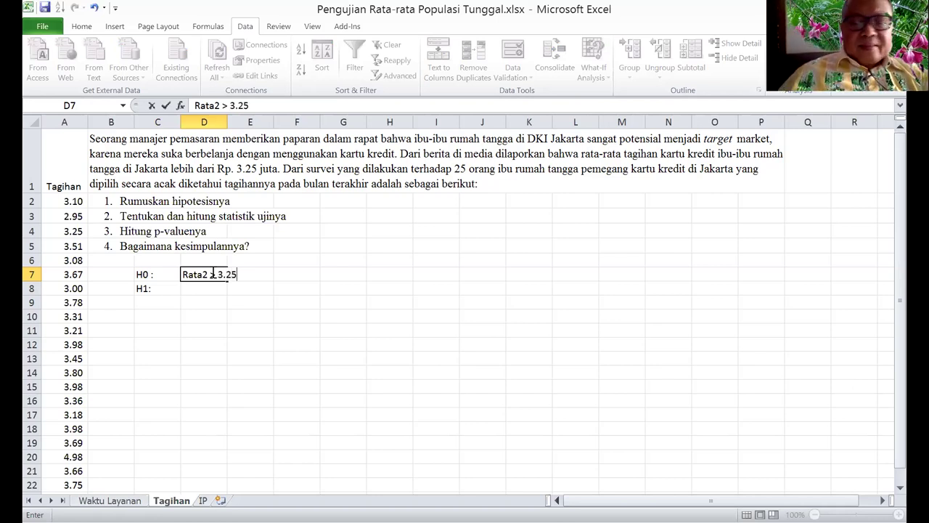
pyautogui.press('Return')
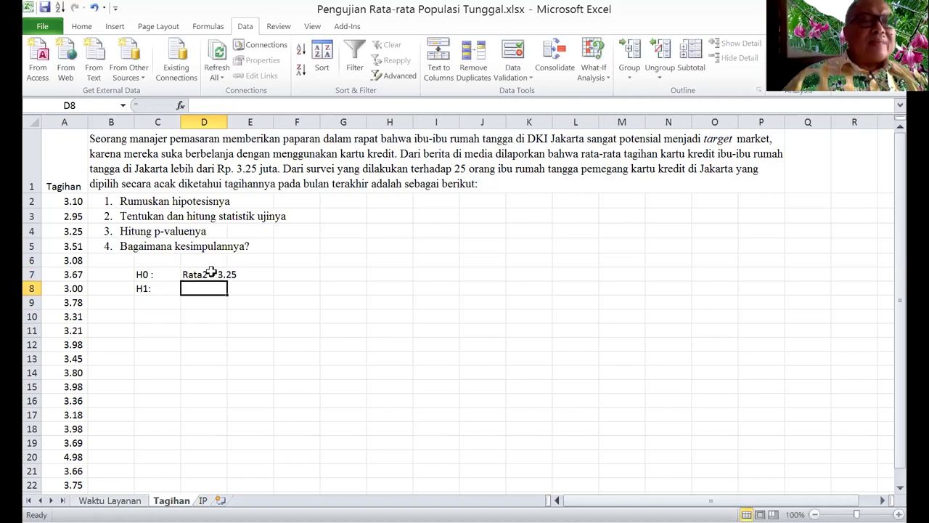
# Step: Move the statement "Rata2 > 3.25" from D7 to D8, beside the H1 label
pyautogui.click(211, 272)
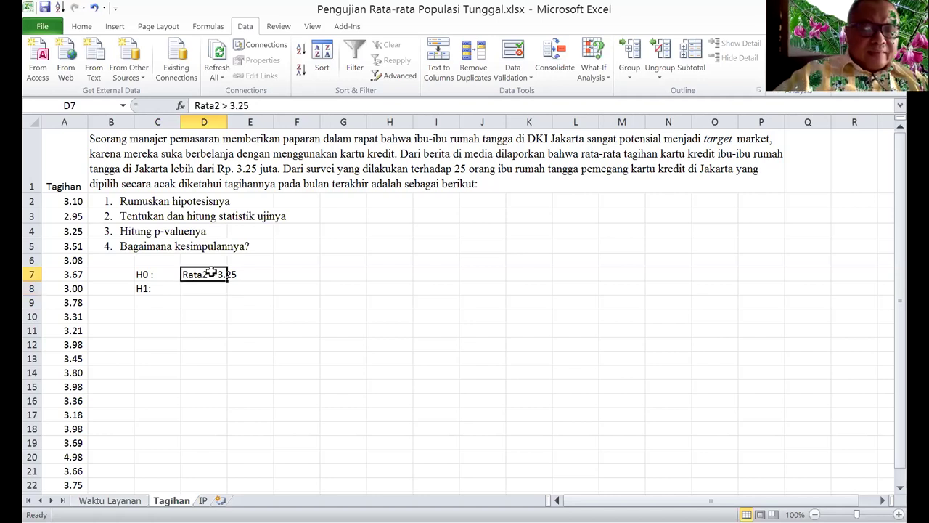
pyautogui.hotkey('ctrl', 'c')
pyautogui.press('Down')
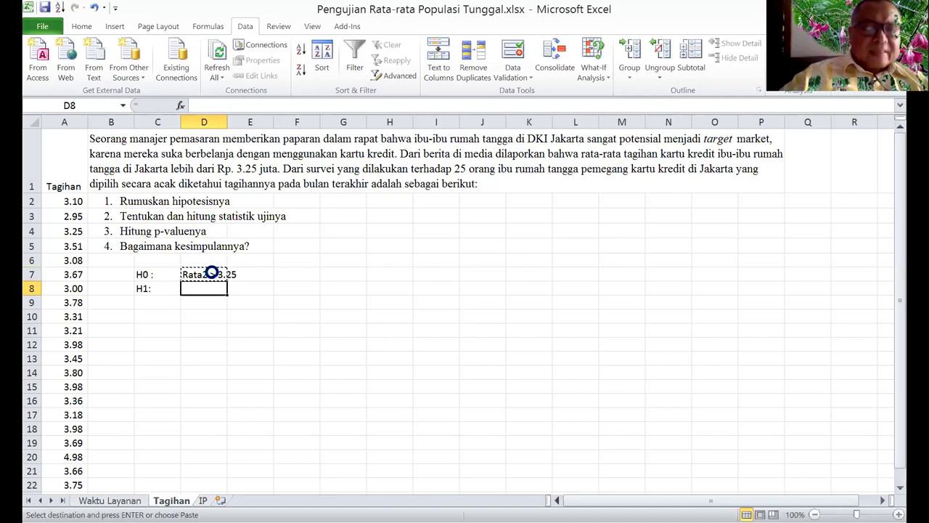
pyautogui.press('Return')
# Step: Enter the null hypothesis statement "Rata2 = 3.25" in D7
pyautogui.click(211, 272)
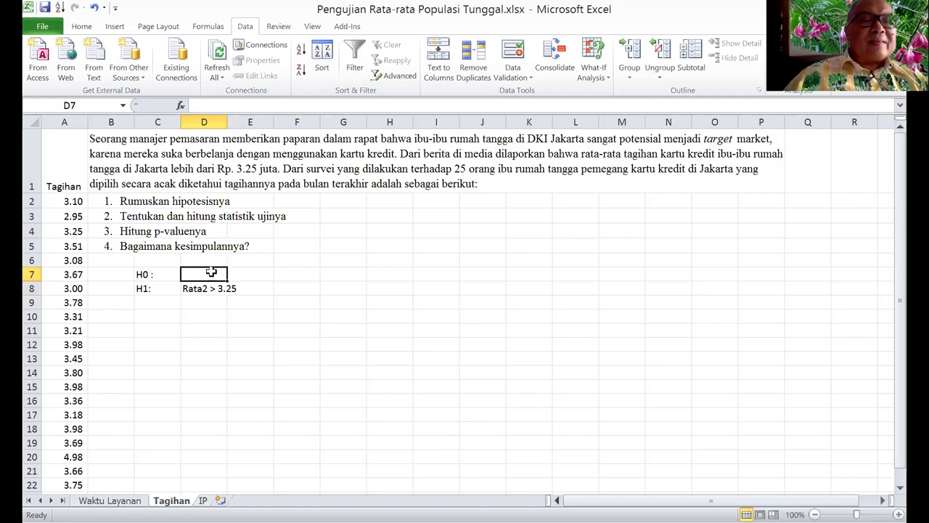
pyautogui.write('Rata2 > 3.25')
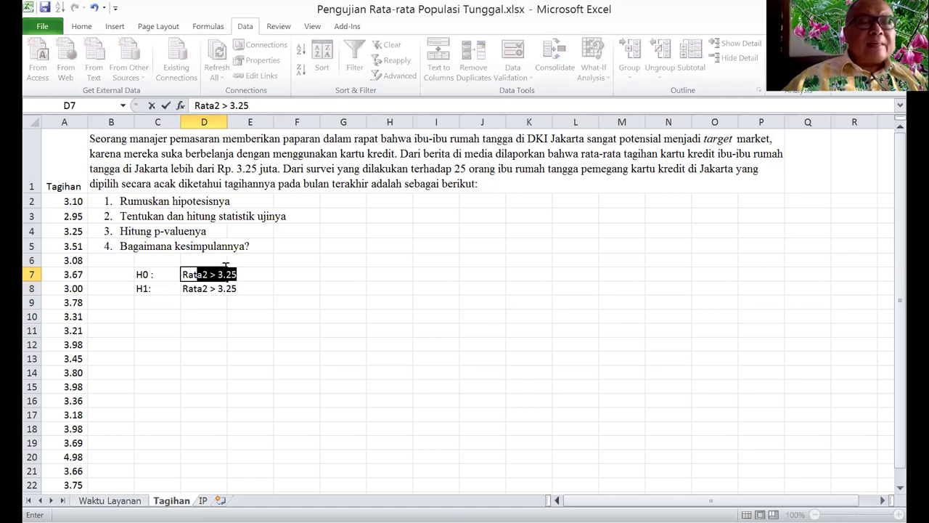
pyautogui.click(215, 274)
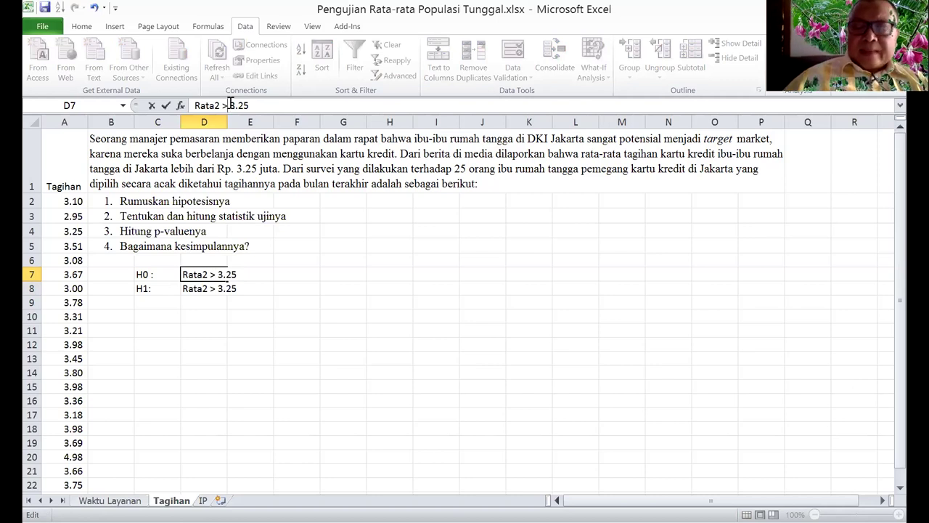
pyautogui.press('BackSpace')
pyautogui.write('=')
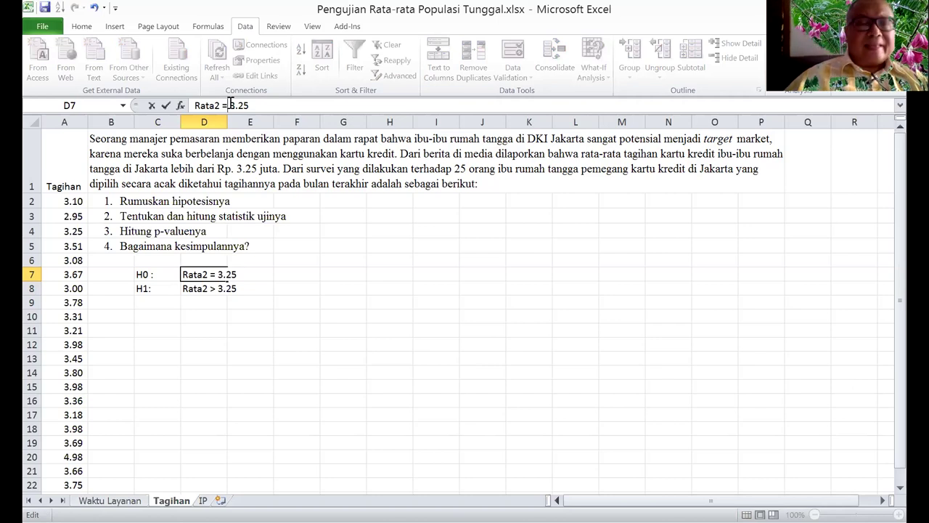
pyautogui.press('Return')
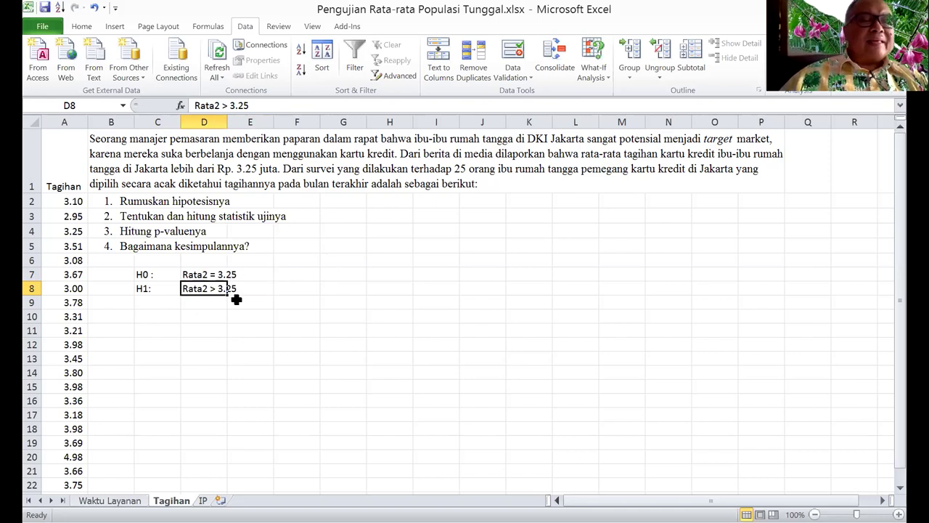
# Step: Enter the test statistic note "Statistik uji : Student (t) db = 25-1=24" in C10
pyautogui.click(147, 315)
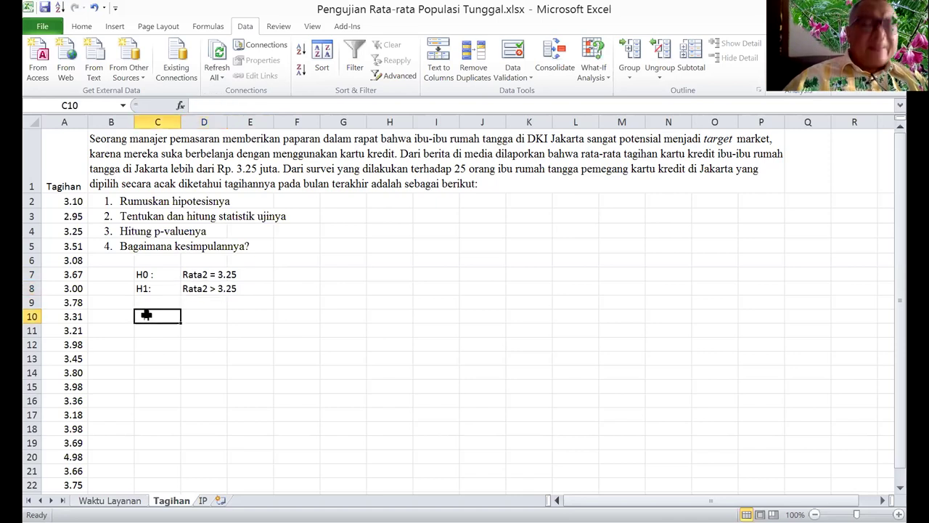
pyautogui.write('St')
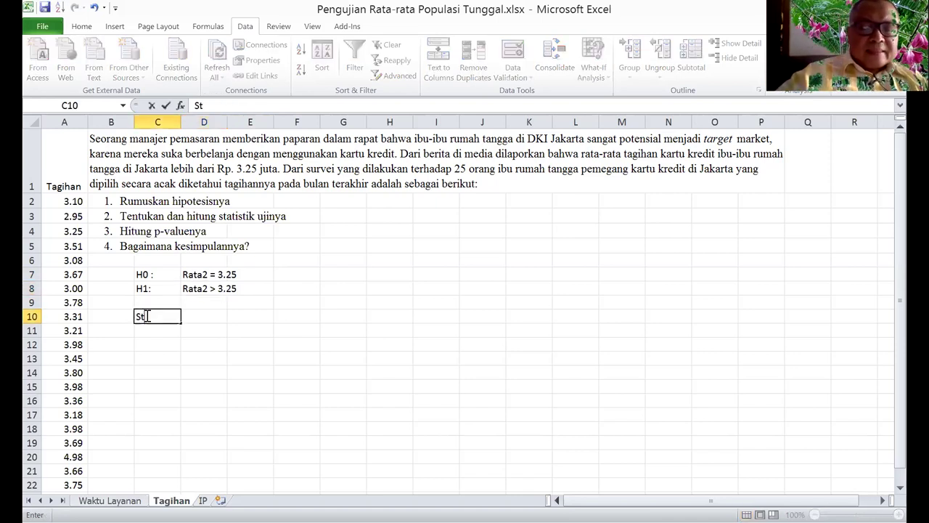
pyautogui.write('atistik')
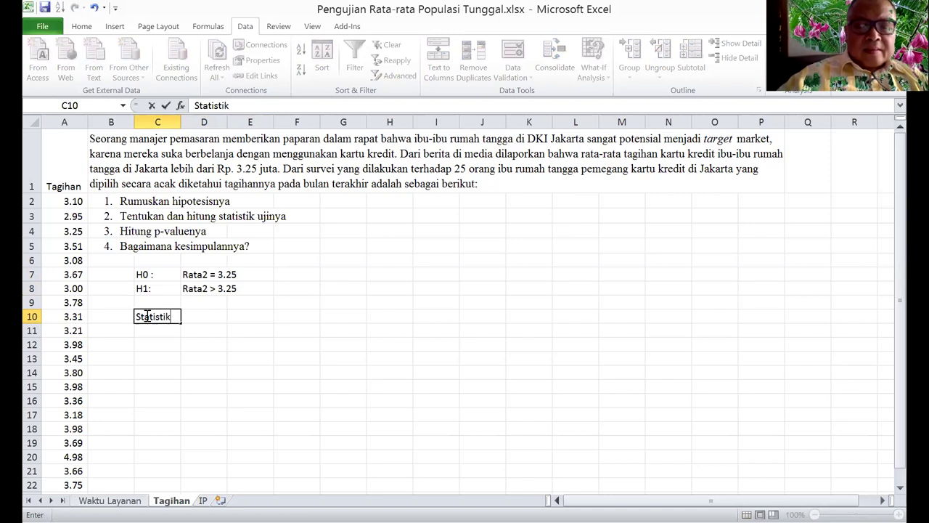
pyautogui.write(' uji : ')
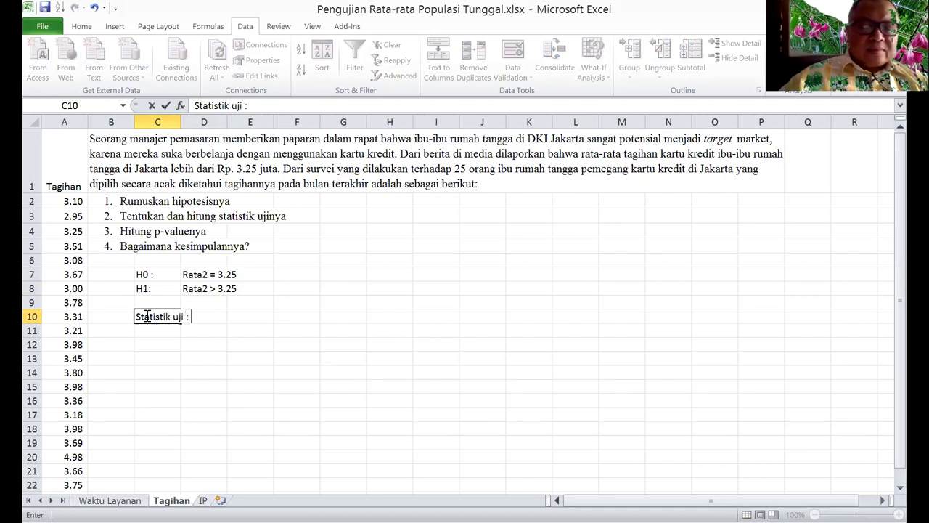
pyautogui.write('Stud')
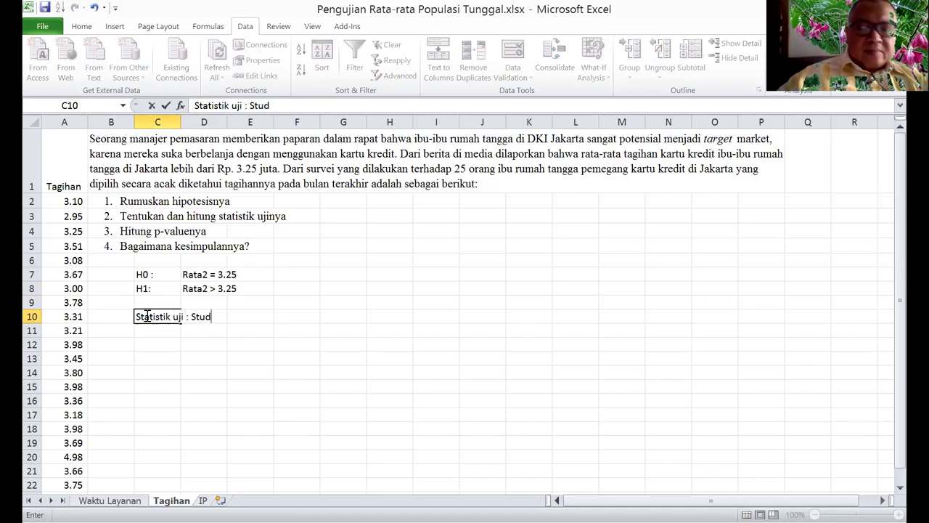
pyautogui.write('ent (')
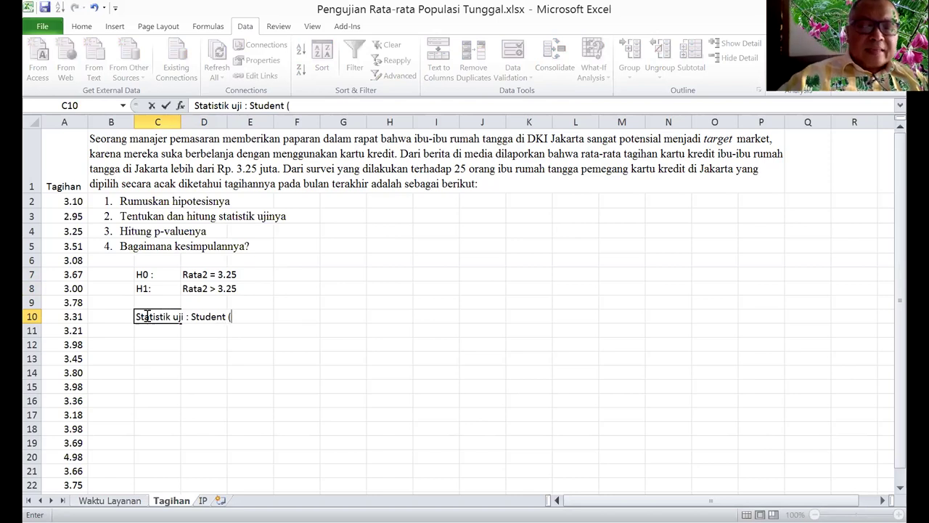
pyautogui.write('t)')
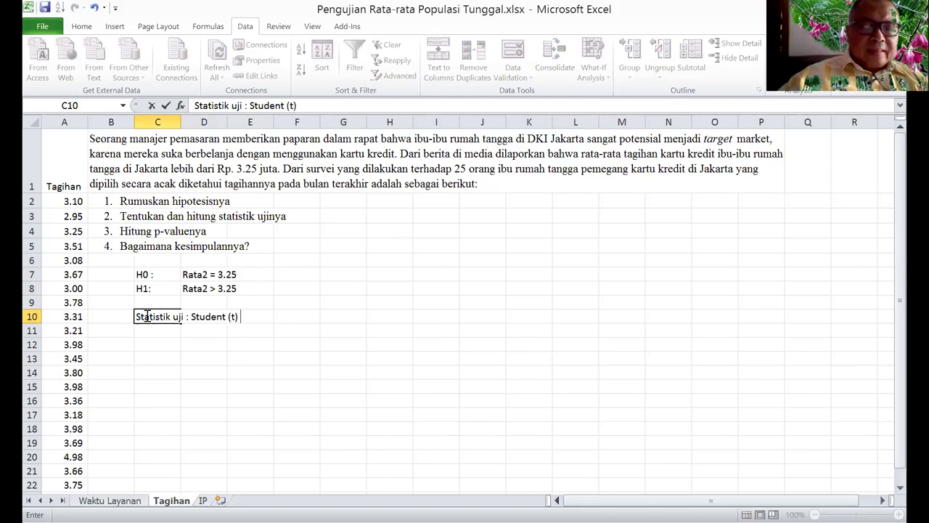
pyautogui.write(' db =')
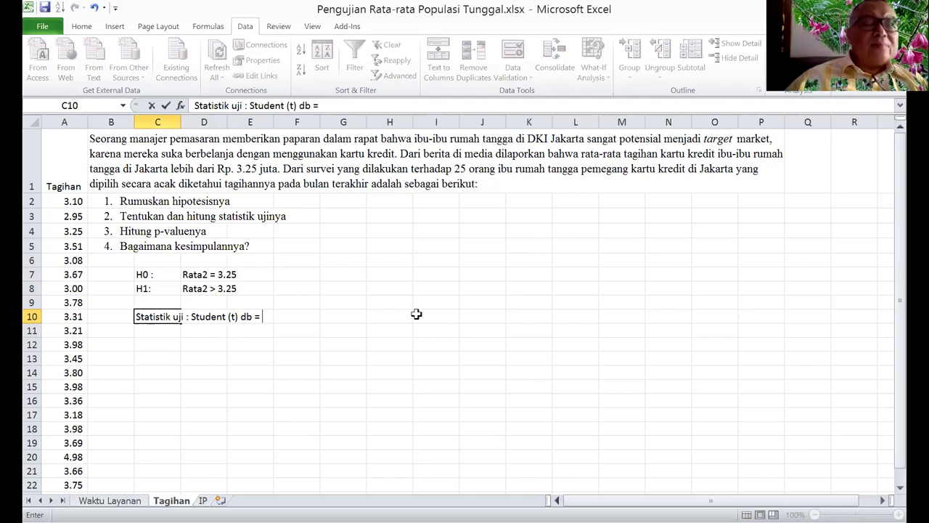
pyautogui.write('25')
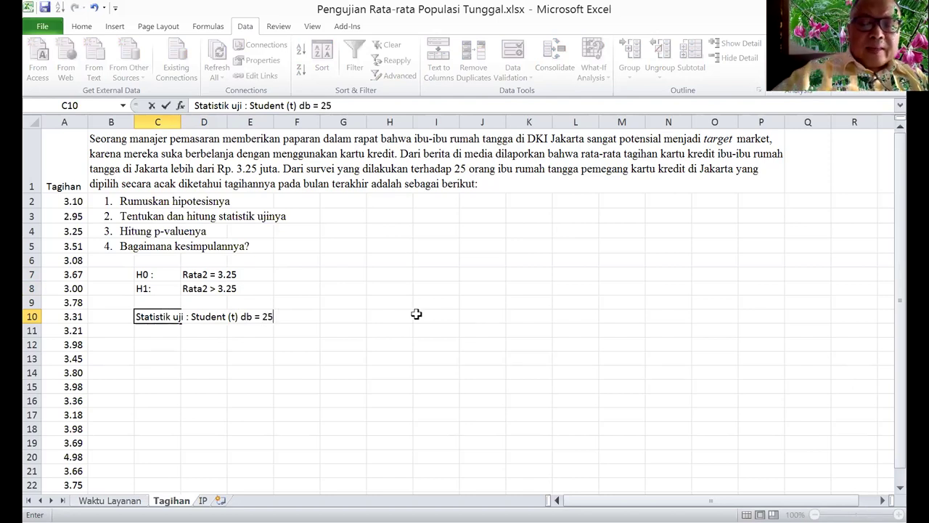
pyautogui.write('-1')
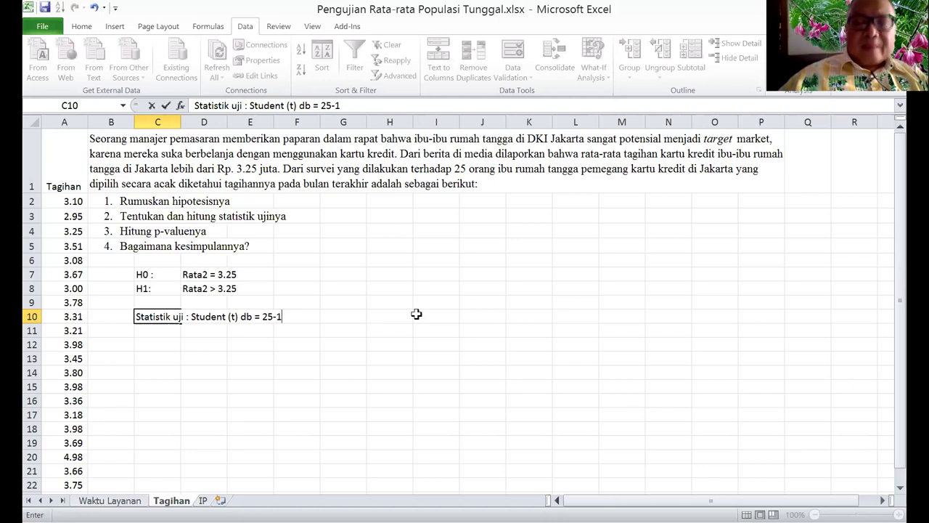
pyautogui.write('=24')
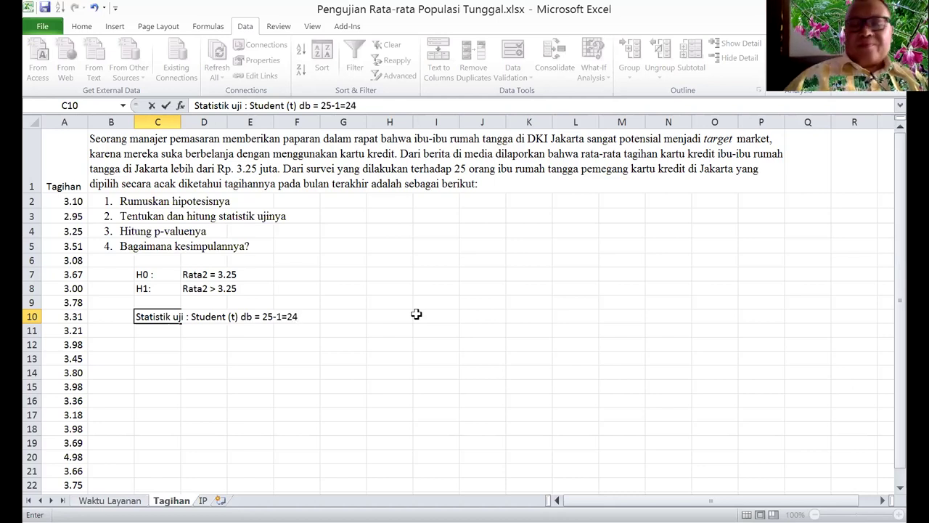
pyautogui.press('Return')
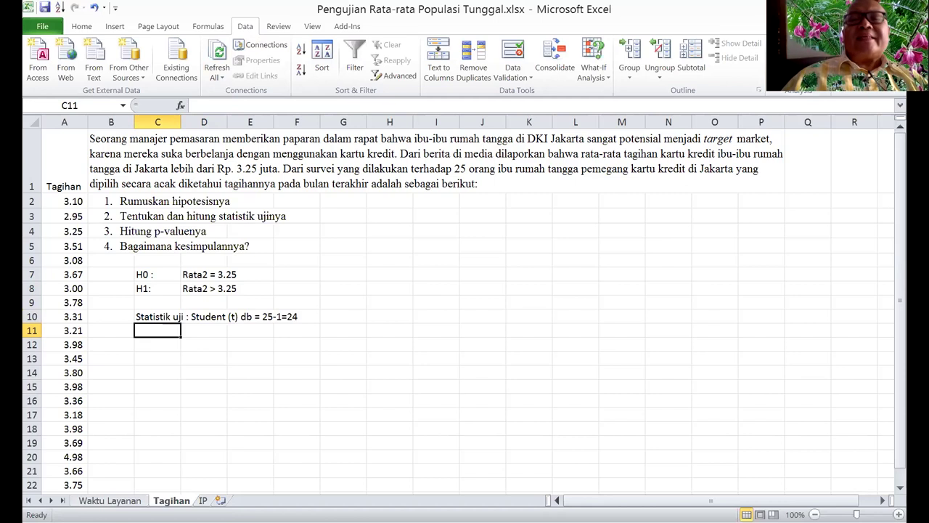
# Step: Start the Descriptive Statistics analysis and set its input range to the Tagihan data, $A$1:$A$26
pyautogui.click(799, 69)
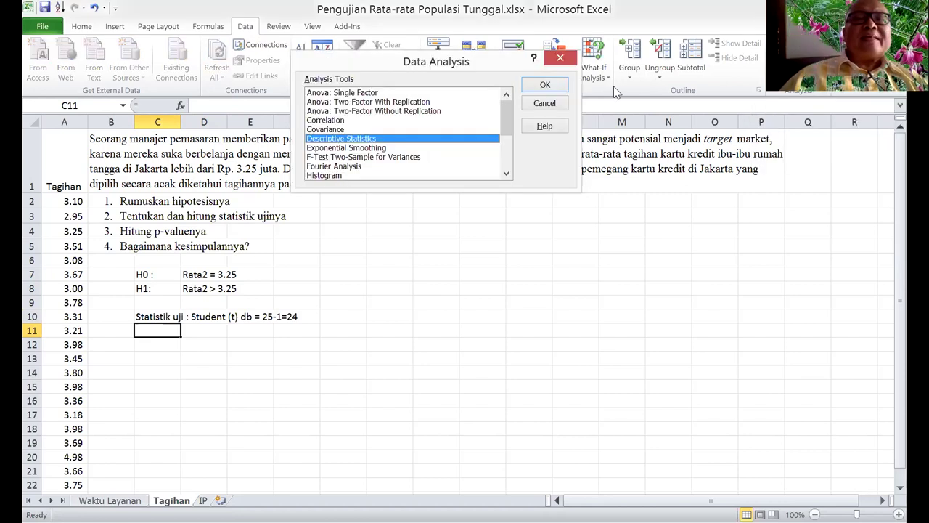
pyautogui.click(546, 85)
pyautogui.press('BackSpace')
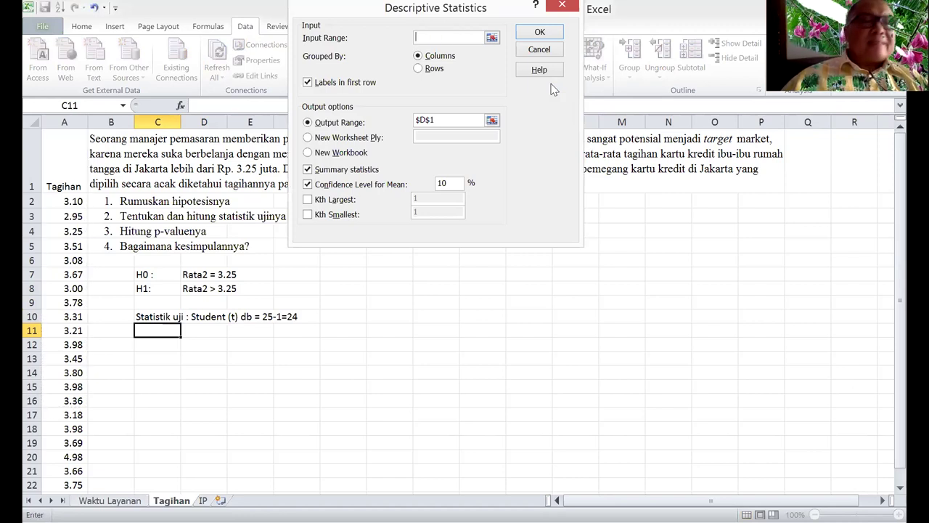
pyautogui.click(73, 189)
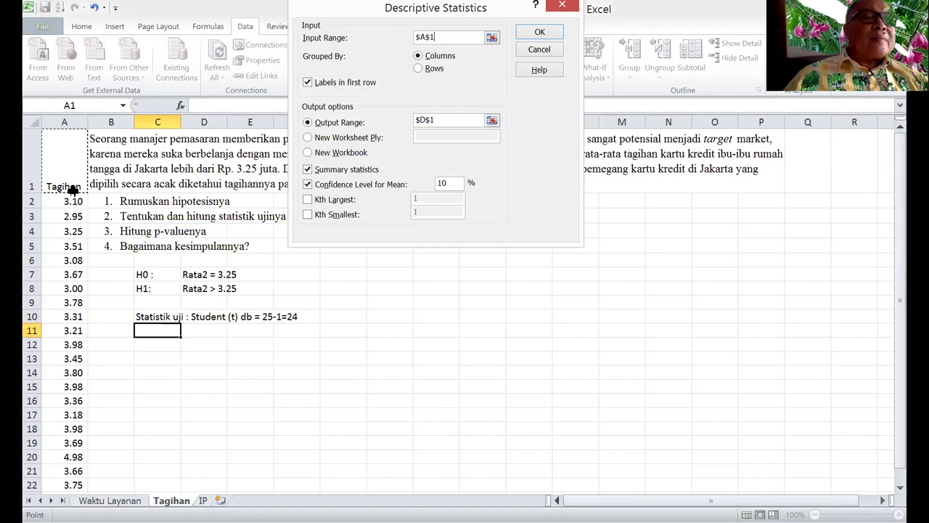
pyautogui.hotkey('shift', 'Down')
pyautogui.hotkey('shift', 'Down')
pyautogui.hotkey('shift', 'Down')
pyautogui.hotkey('shift', 'Down')
pyautogui.hotkey('shift', 'Down')
pyautogui.hotkey('shift', 'Down')
pyautogui.hotkey('shift', 'Down')
pyautogui.hotkey('shift', 'Down')
pyautogui.hotkey('shift', 'Down')
pyautogui.hotkey('shift', 'Down')
pyautogui.hotkey('shift', 'Down')
pyautogui.hotkey('shift', 'Down')
pyautogui.hotkey('shift', 'Down')
pyautogui.hotkey('shift', 'Down')
pyautogui.hotkey('shift', 'Down')
pyautogui.hotkey('shift', 'Down')
pyautogui.hotkey('shift', 'Down')
pyautogui.hotkey('shift', 'Down')
pyautogui.hotkey('shift', 'Down')
pyautogui.hotkey('shift', 'Down')
pyautogui.hotkey('shift', 'Down')
pyautogui.hotkey('shift', 'Down')
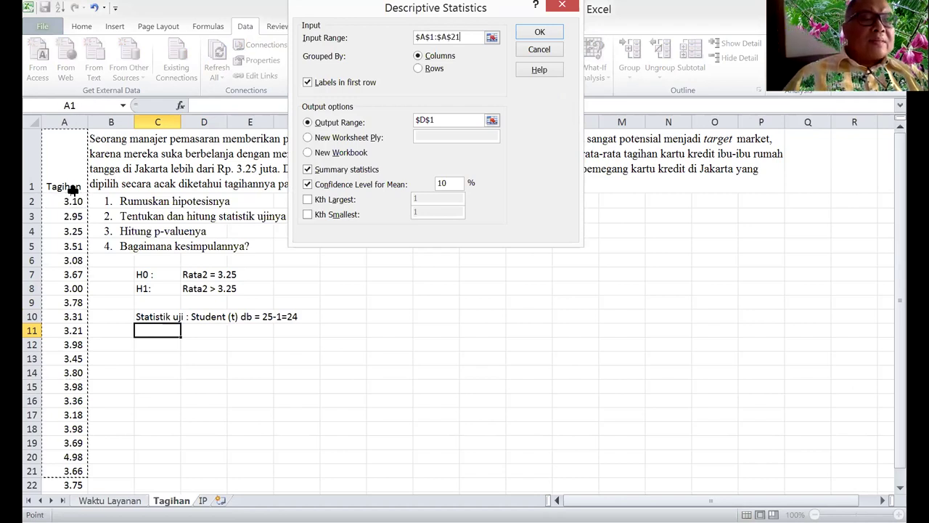
pyautogui.hotkey('shift', 'Down')
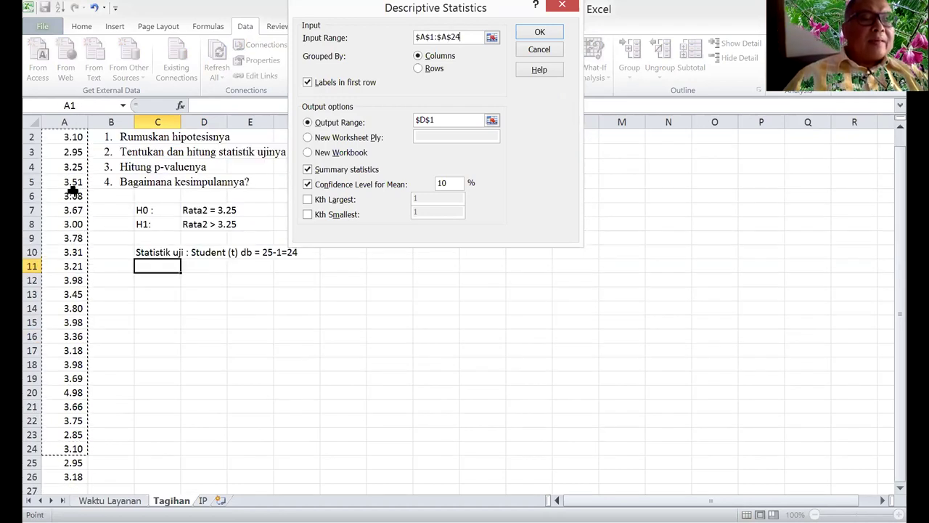
pyautogui.hotkey('shift', 'Down')
pyautogui.hotkey('shift', 'Down')
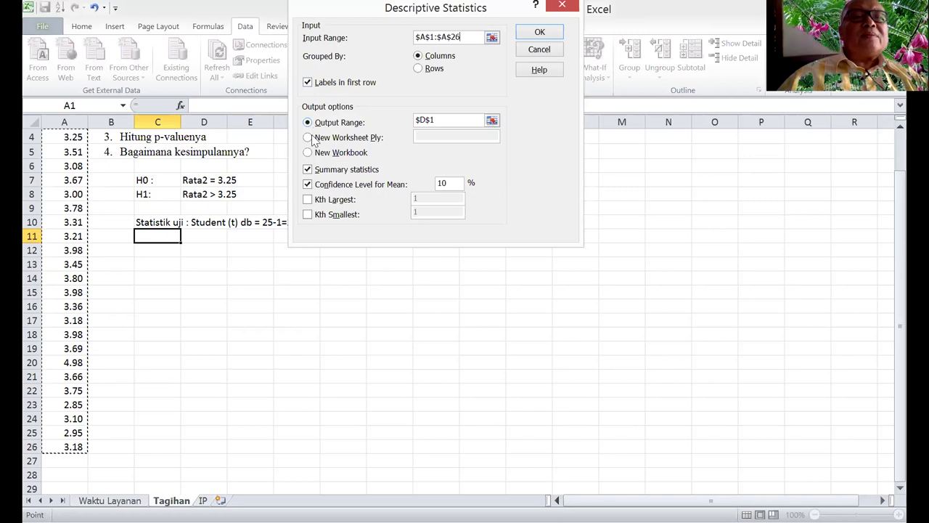
# Step: Output the descriptive statistics starting at $C$12 with the other options kept, and auto-fit column C to its contents
pyautogui.click(445, 119)
pyautogui.press('BackSpace')
pyautogui.press('BackSpace')
pyautogui.press('BackSpace')
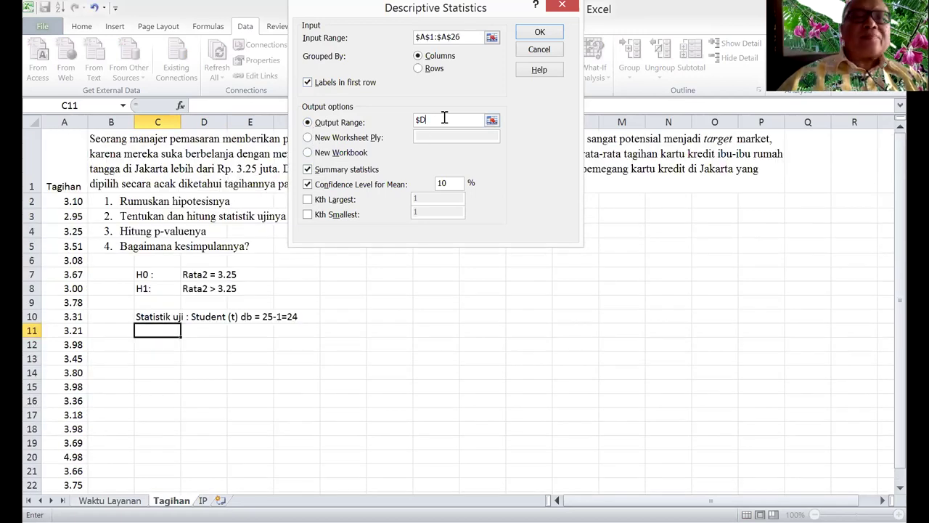
pyautogui.press('BackSpace')
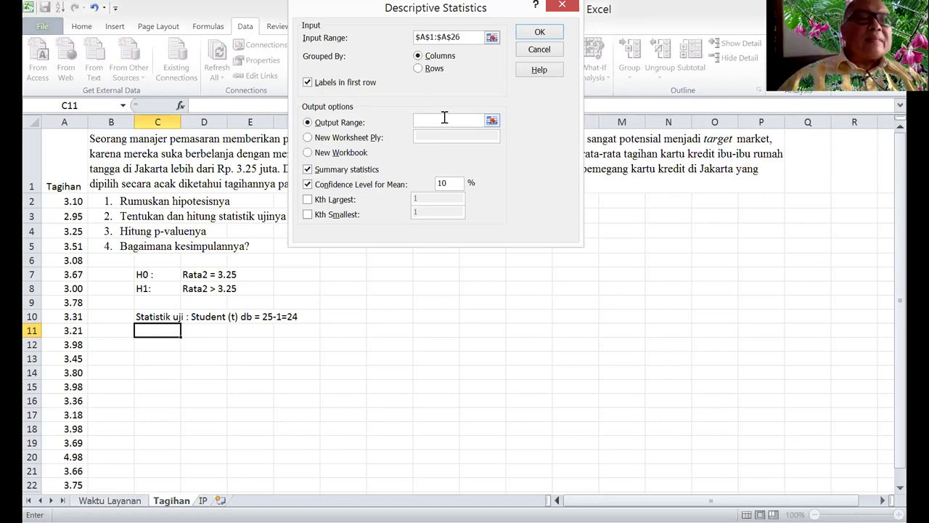
pyautogui.click(156, 347)
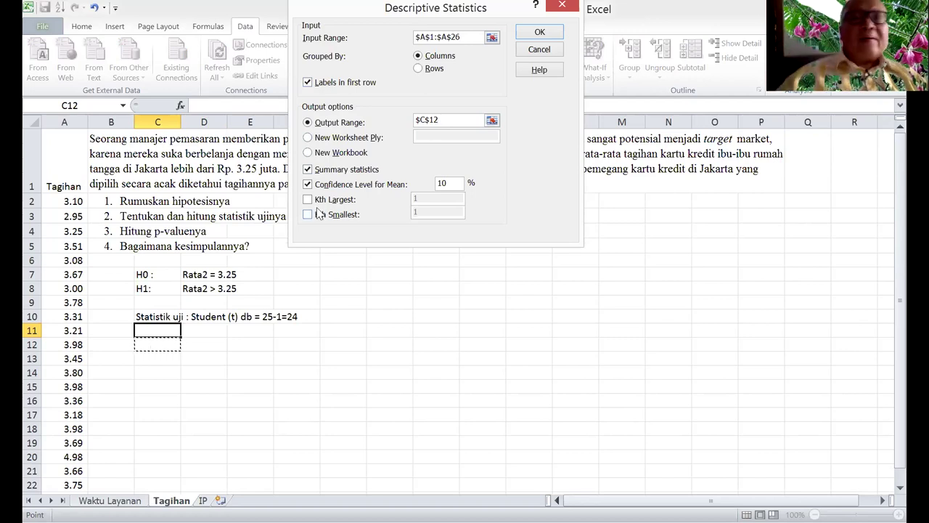
pyautogui.click(549, 35)
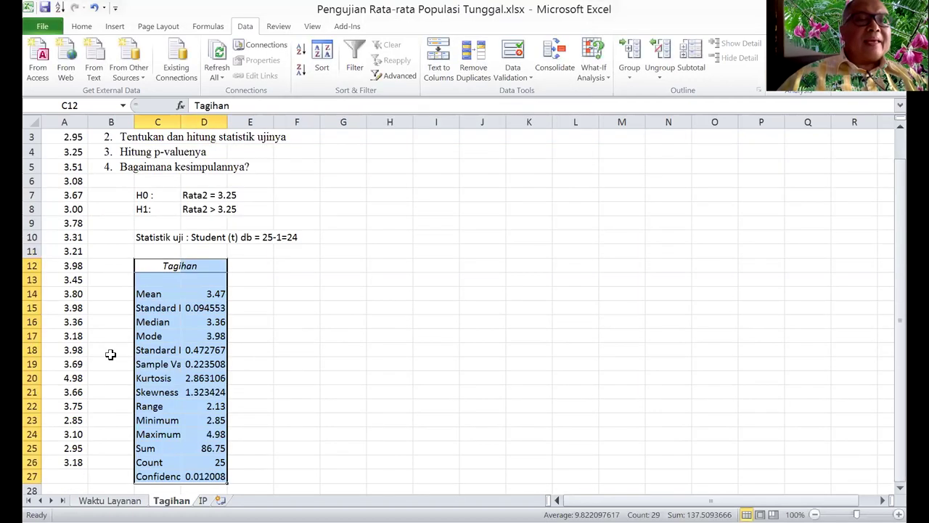
pyautogui.doubleClick(181, 122)
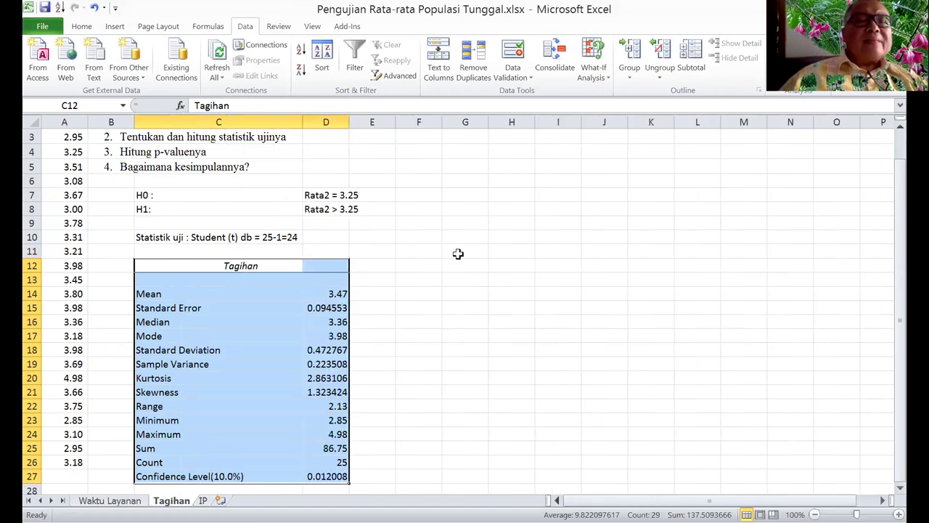
# Step: Enter the label "t hitung =" in F12, beside the Tagihan statistics table
pyautogui.click(415, 266)
pyautogui.write('t')
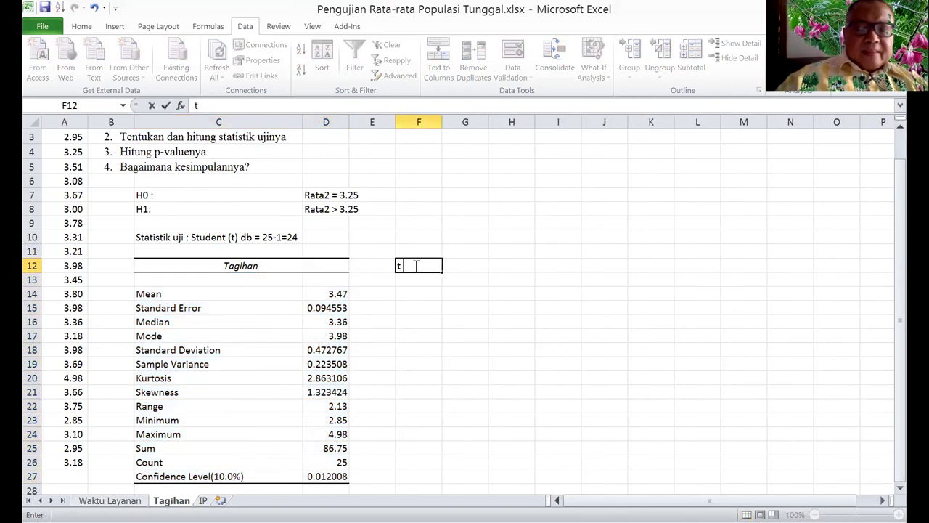
pyautogui.write(' hitung =')
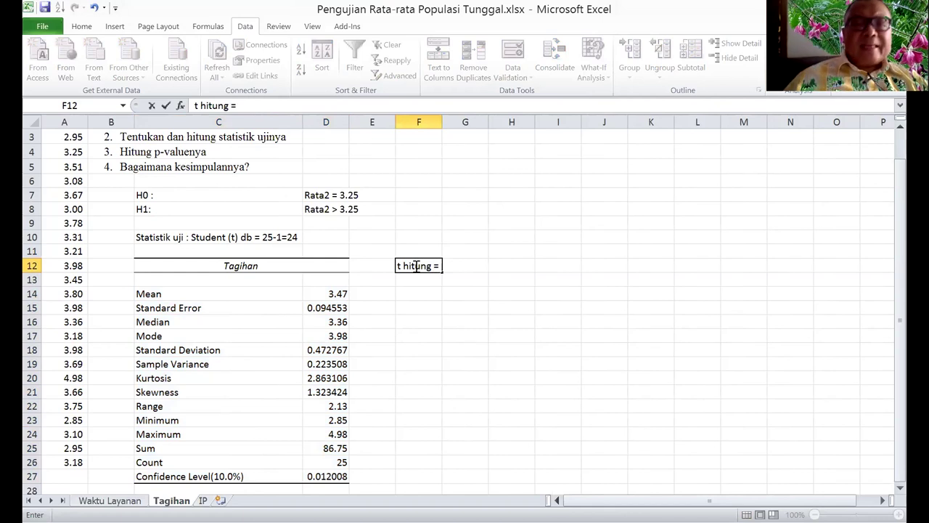
pyautogui.press('Tab')
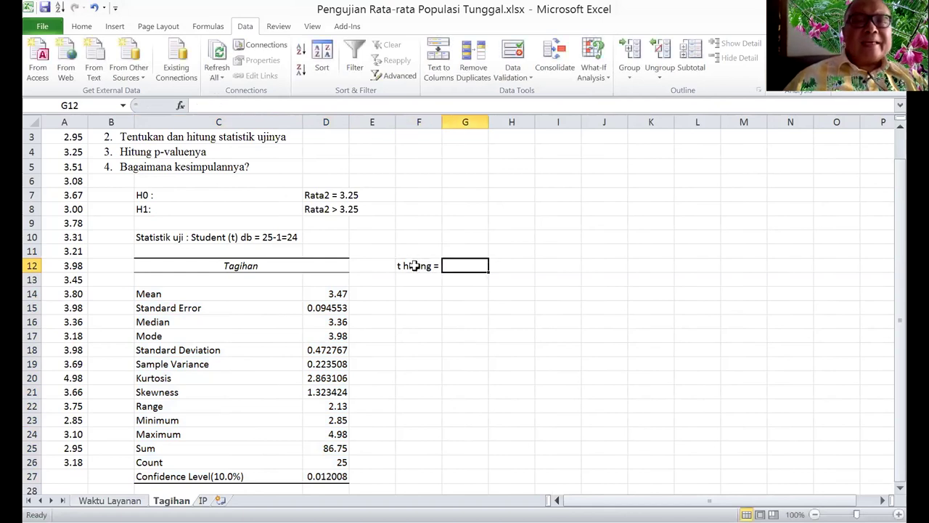
# Step: Calculate the t statistic in G12 as the mean minus 3.25 divided by the standard error, =(D14-3.25)/D15
pyautogui.write('=')
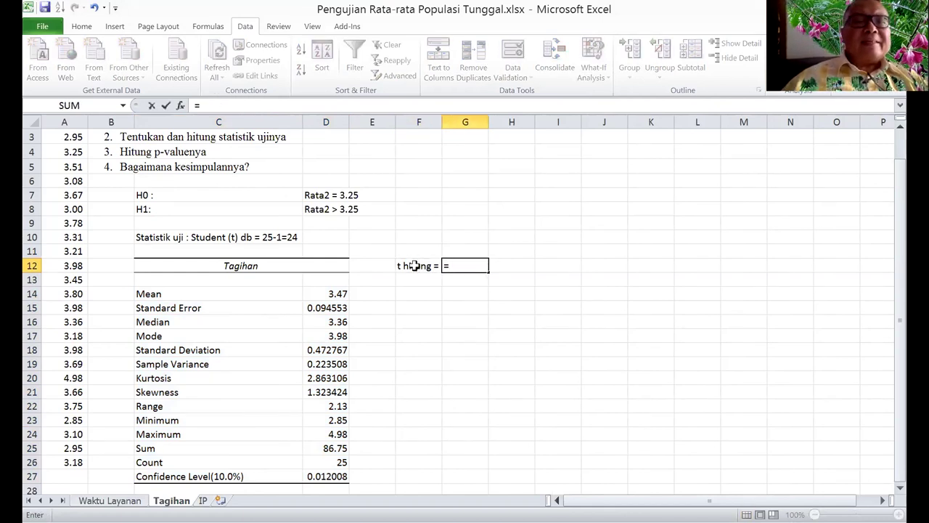
pyautogui.click(339, 292)
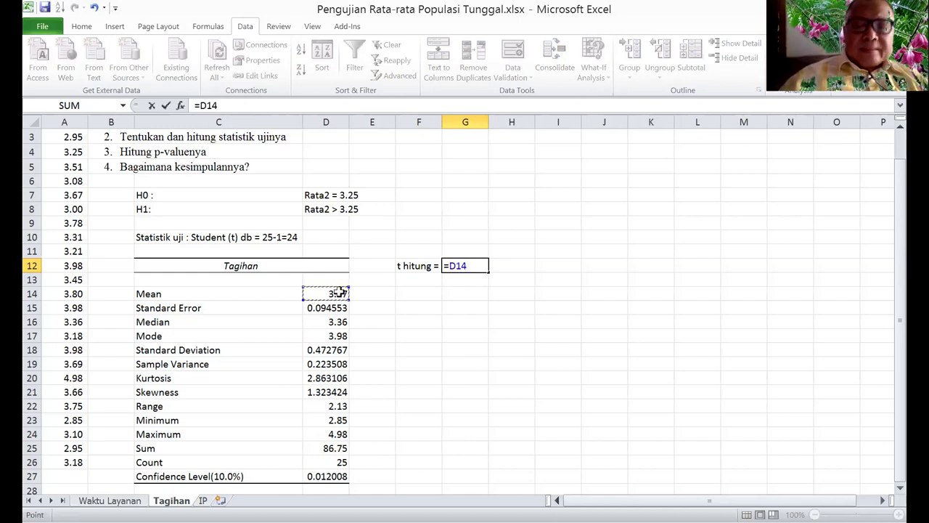
pyautogui.press('BackSpace')
pyautogui.press('BackSpace')
pyautogui.press('BackSpace')
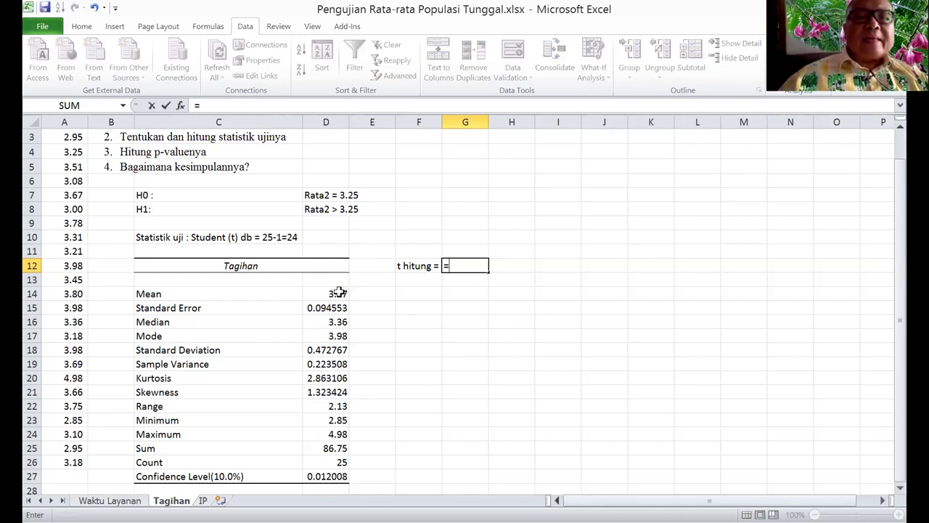
pyautogui.write('(')
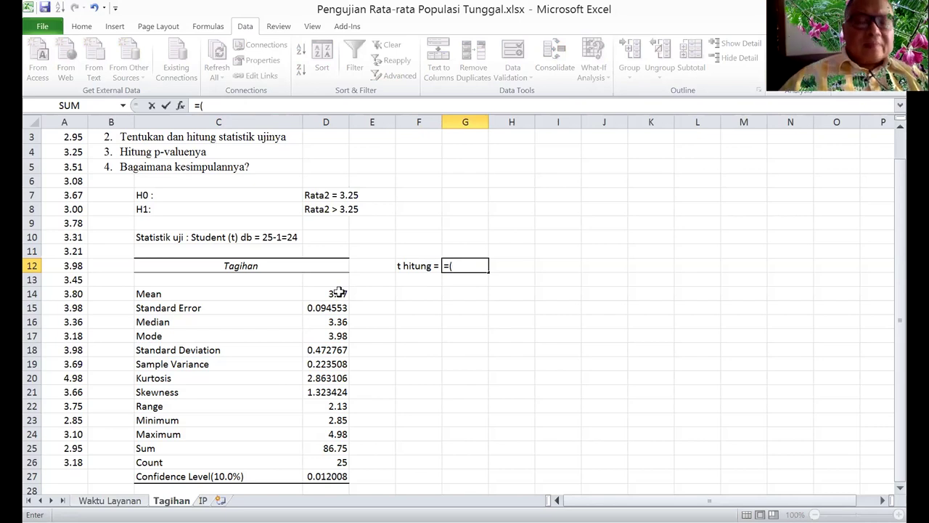
pyautogui.click(339, 296)
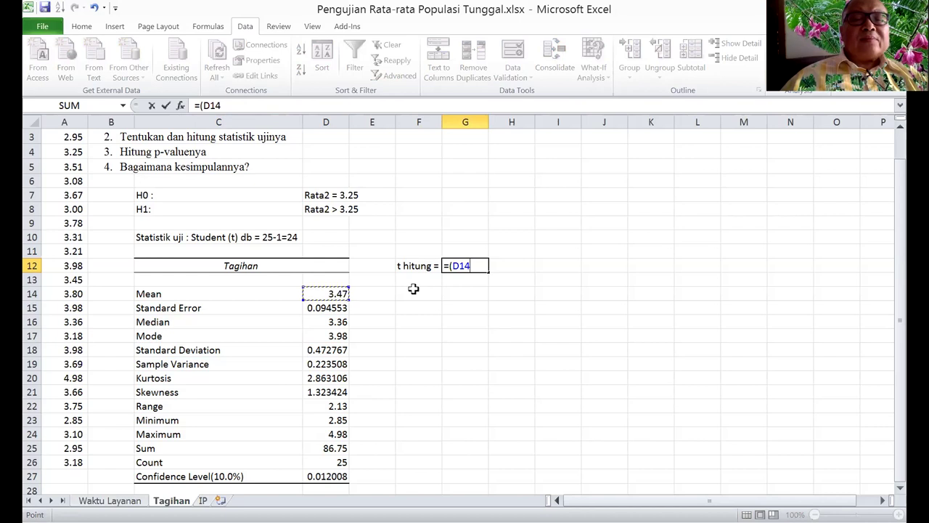
pyautogui.write('-')
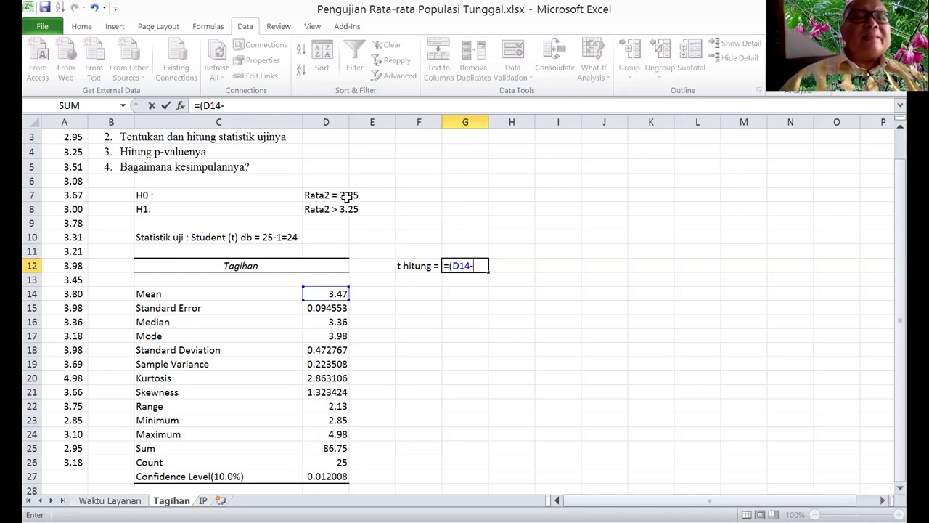
pyautogui.write('3')
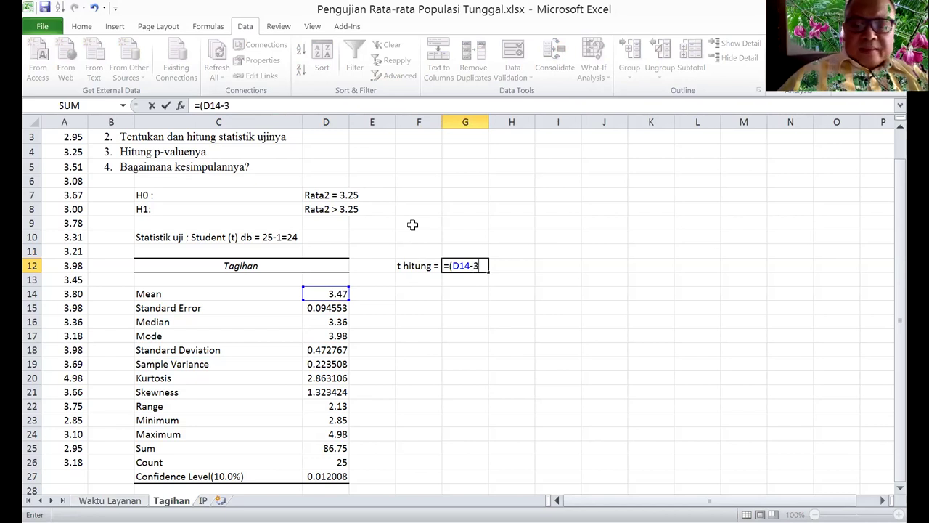
pyautogui.write('.25')
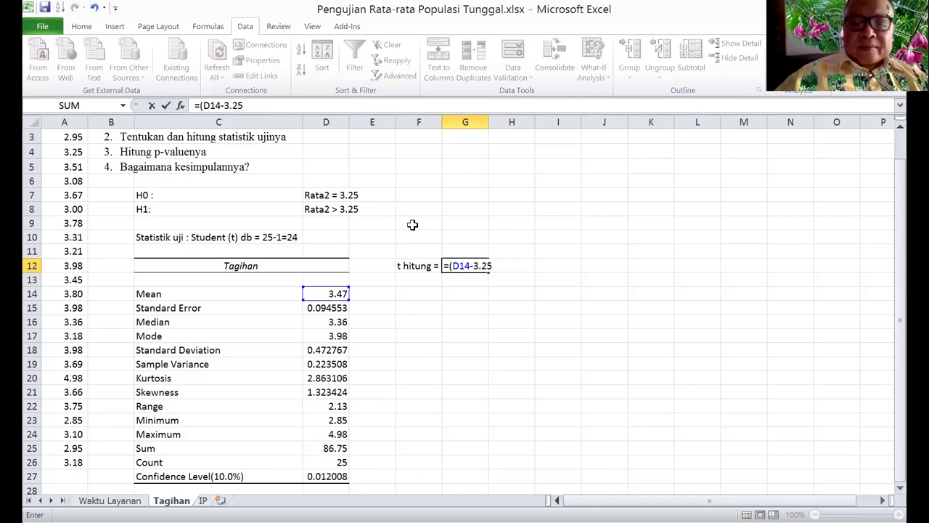
pyautogui.write(')/')
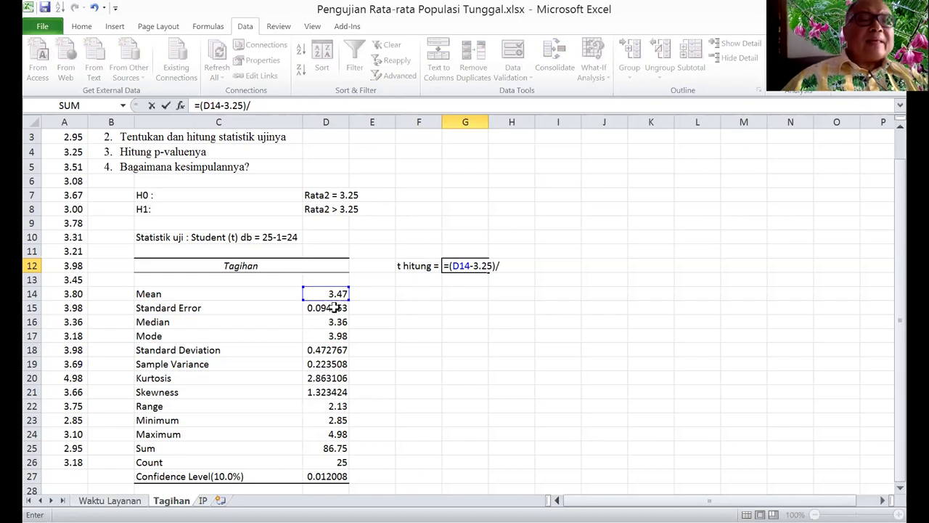
pyautogui.click(333, 308)
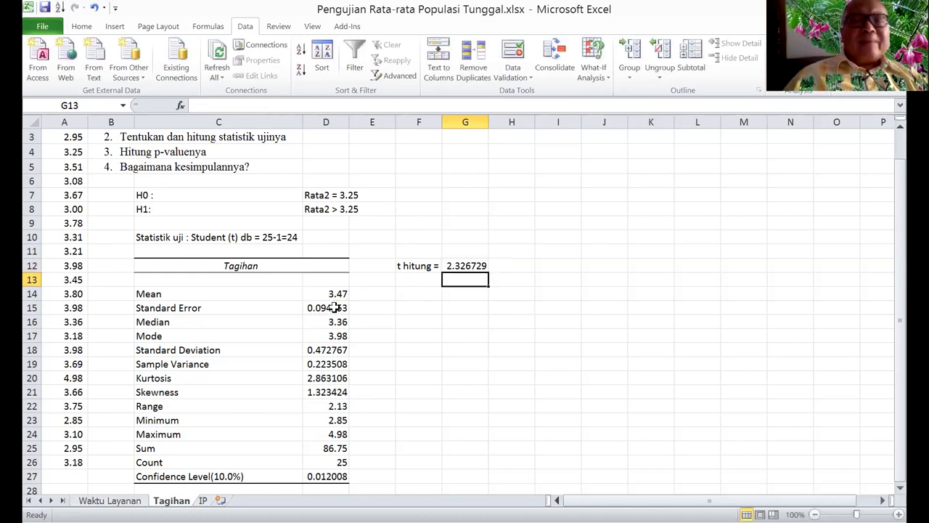
# Step: Enter the critical value label "t 0.05 =" in F13, below the t hitung label
pyautogui.press('Left')
pyautogui.write('t')
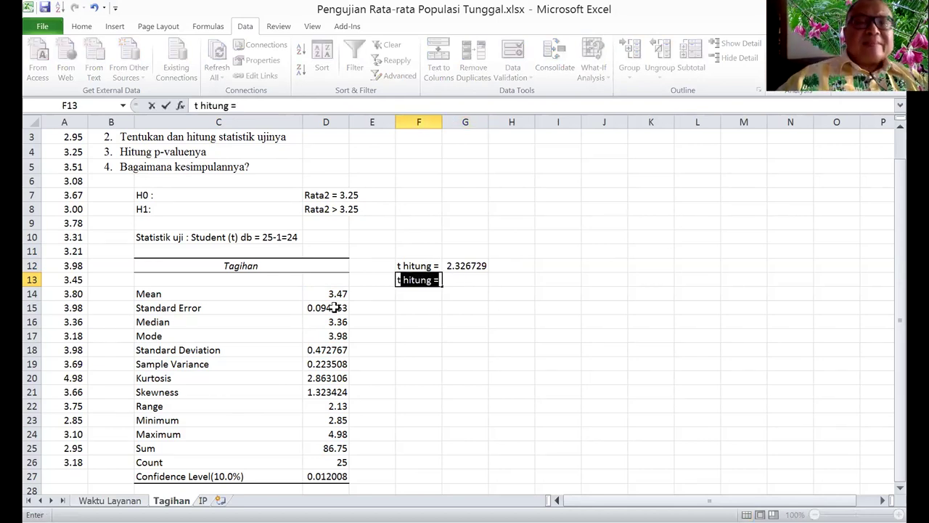
pyautogui.write(' tabe')
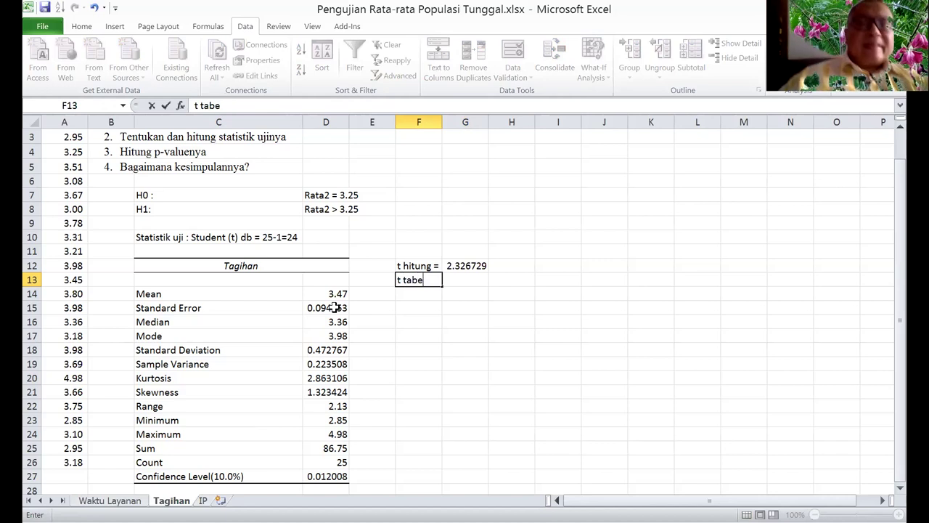
pyautogui.press('BackSpace')
pyautogui.press('BackSpace')
pyautogui.press('BackSpace')
pyautogui.press('BackSpace')
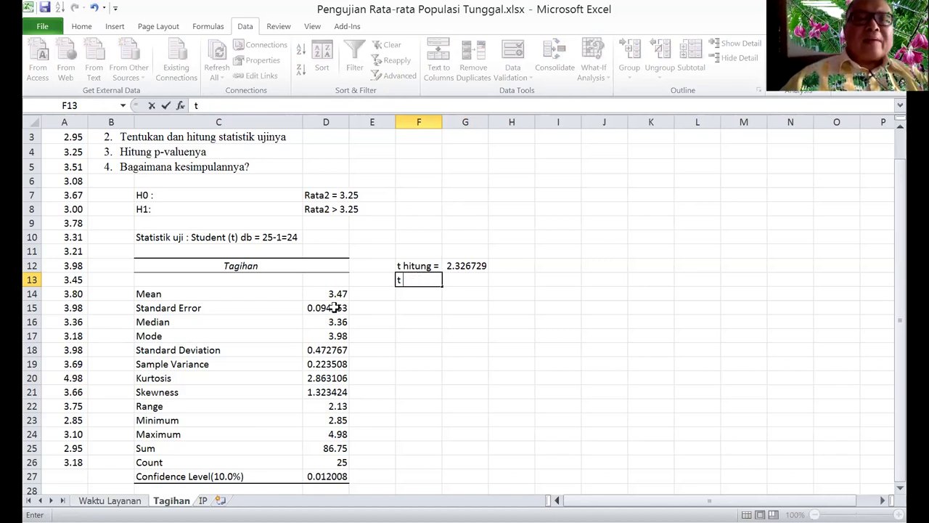
pyautogui.write('0.05')
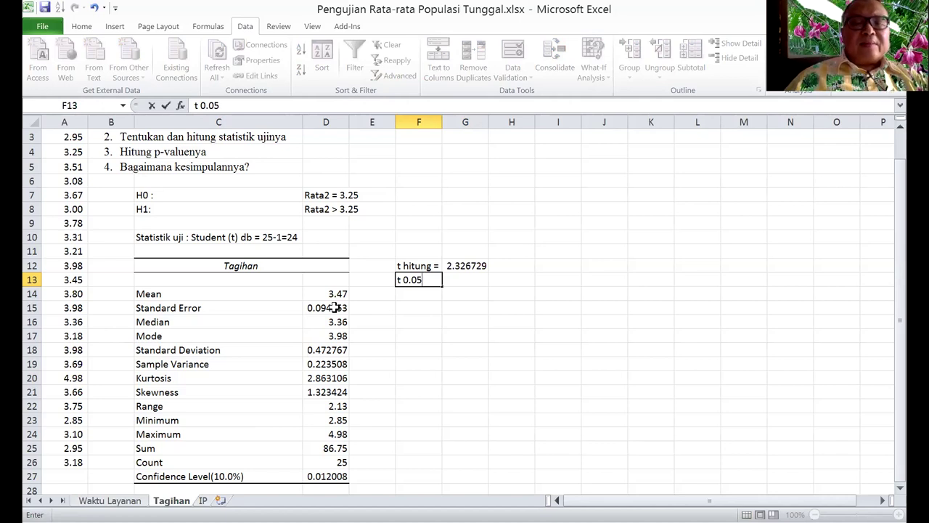
pyautogui.write(' =')
pyautogui.press('Tab')
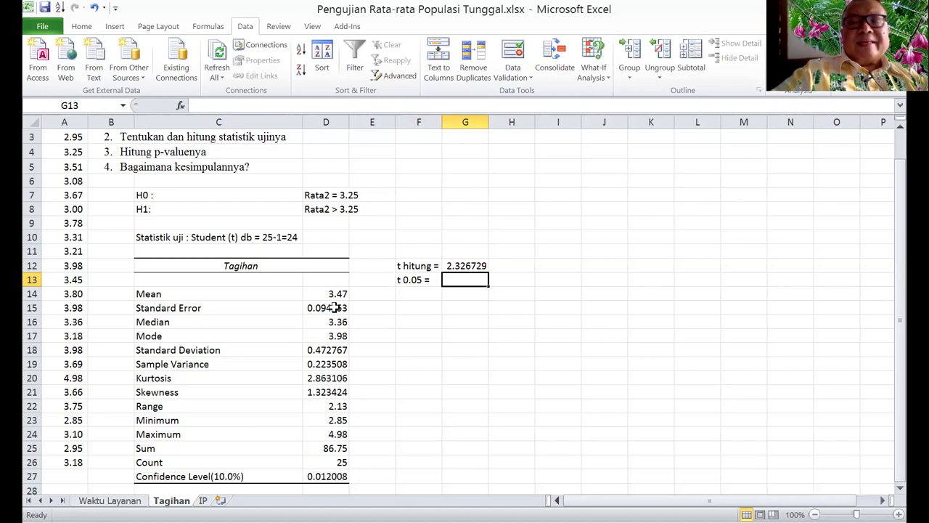
# Step: Calculate the critical t value in G13 with the formula =T.INV(0.95,24)
pyautogui.write('=t')
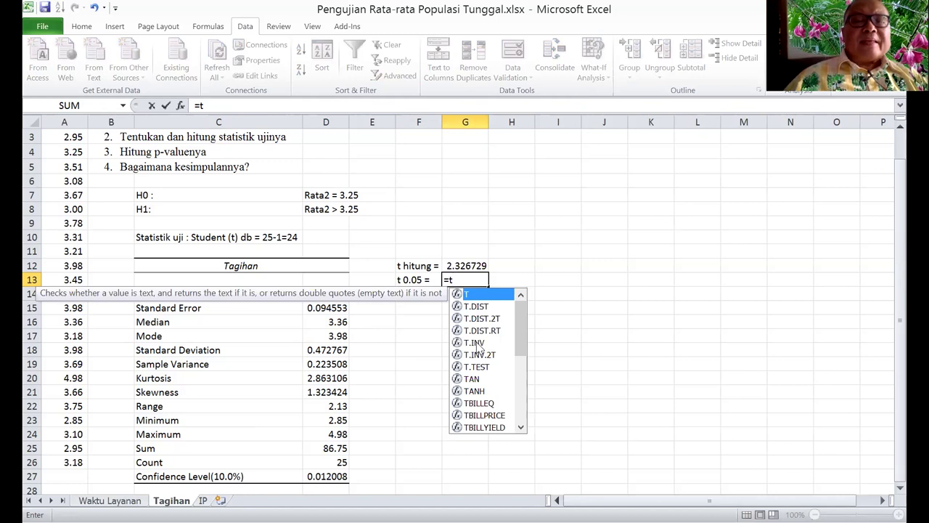
pyautogui.doubleClick(476, 342)
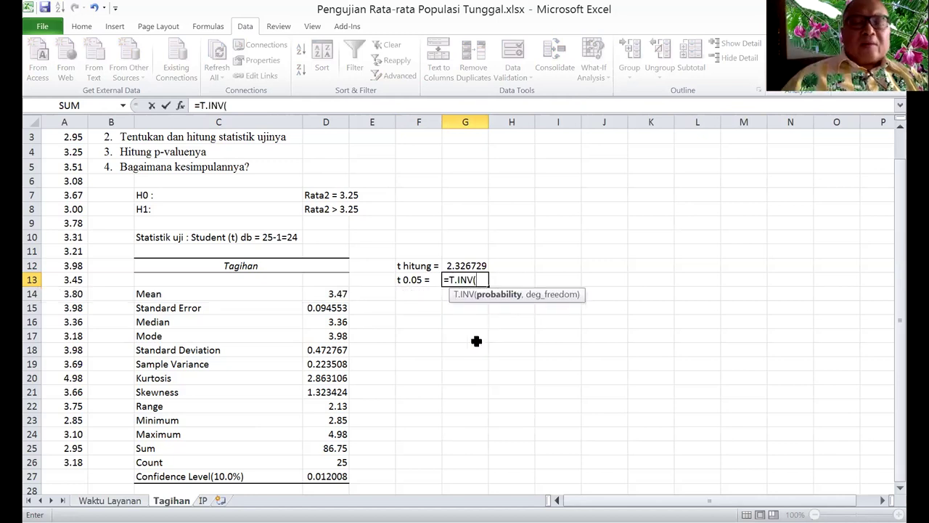
pyautogui.write('0.9')
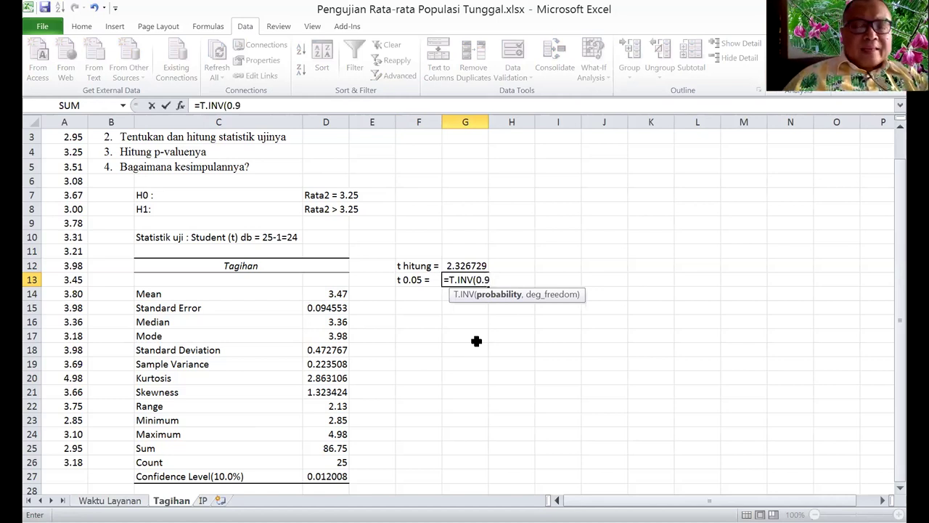
pyautogui.write('5')
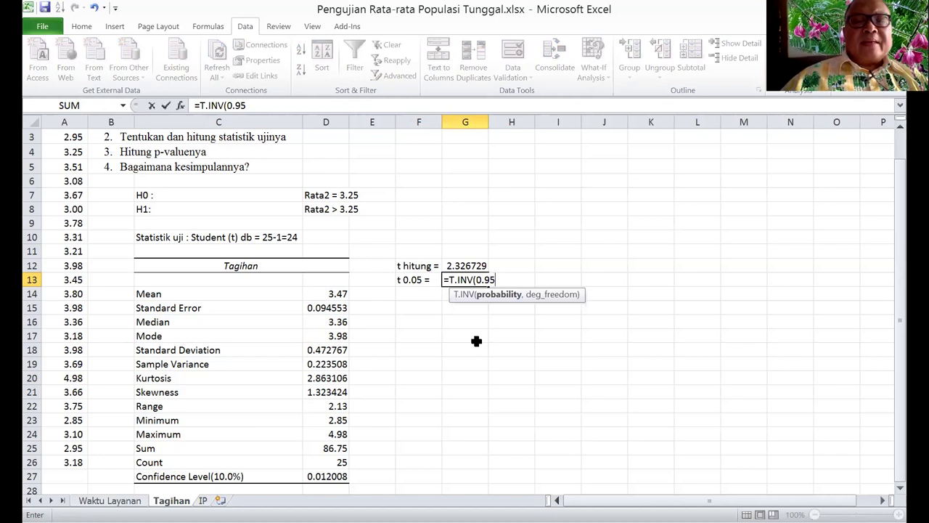
pyautogui.write(',2')
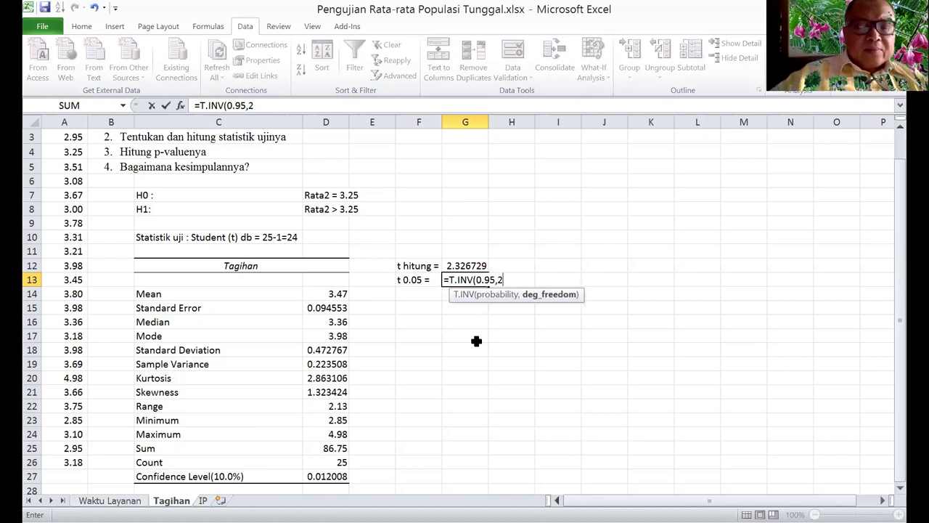
pyautogui.write('4)')
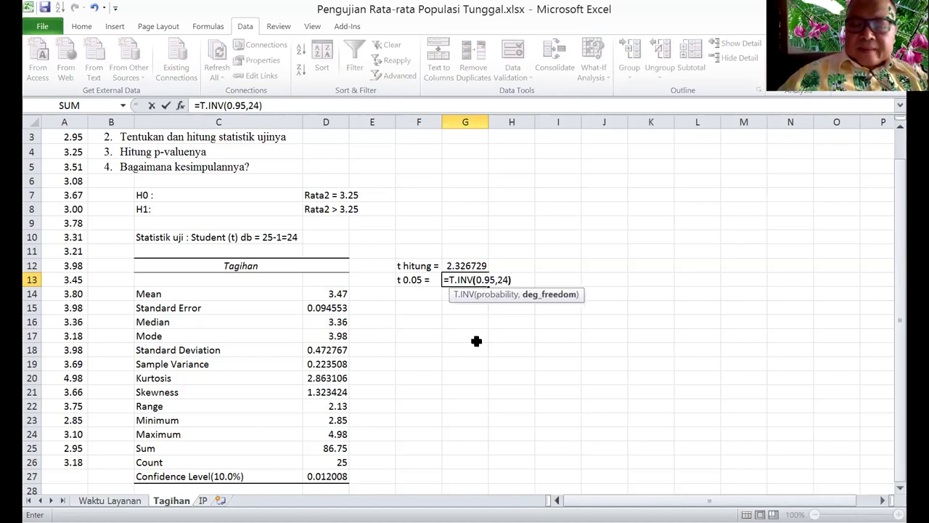
pyautogui.press('Return')
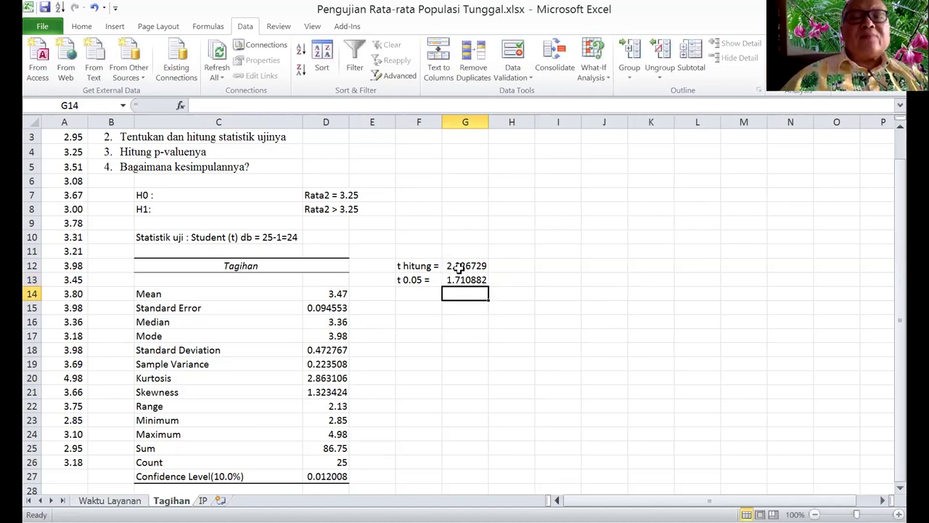
# Step: Enter the label "p-valeu =" in F14, below the critical t value label
pyautogui.click(412, 294)
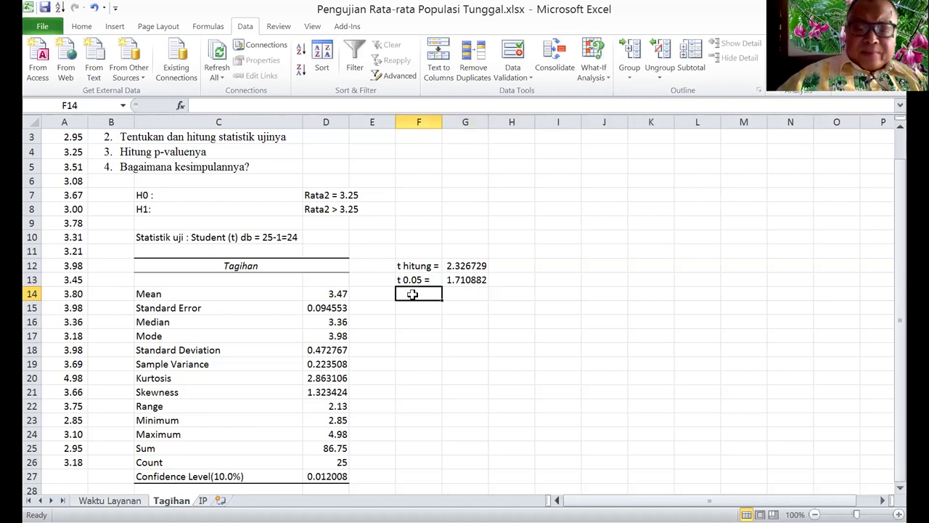
pyautogui.write('p-valeu =')
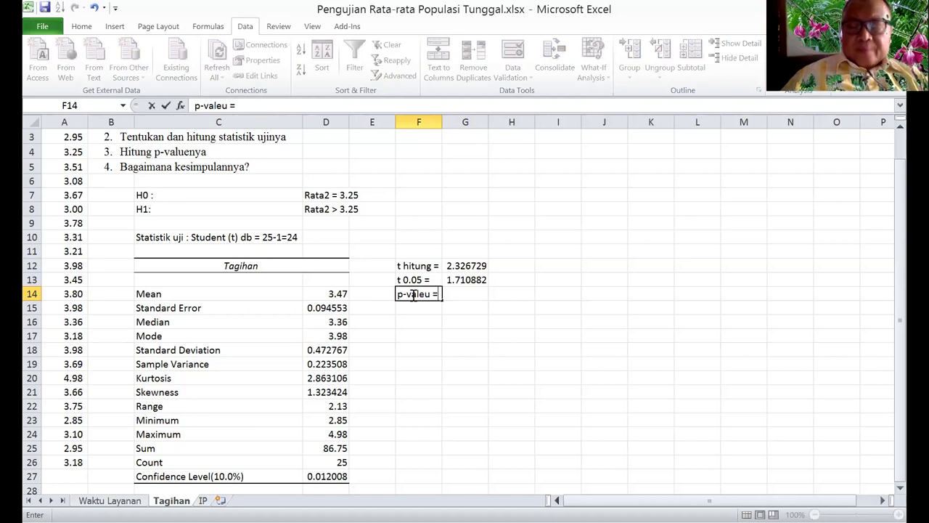
pyautogui.press('Tab')
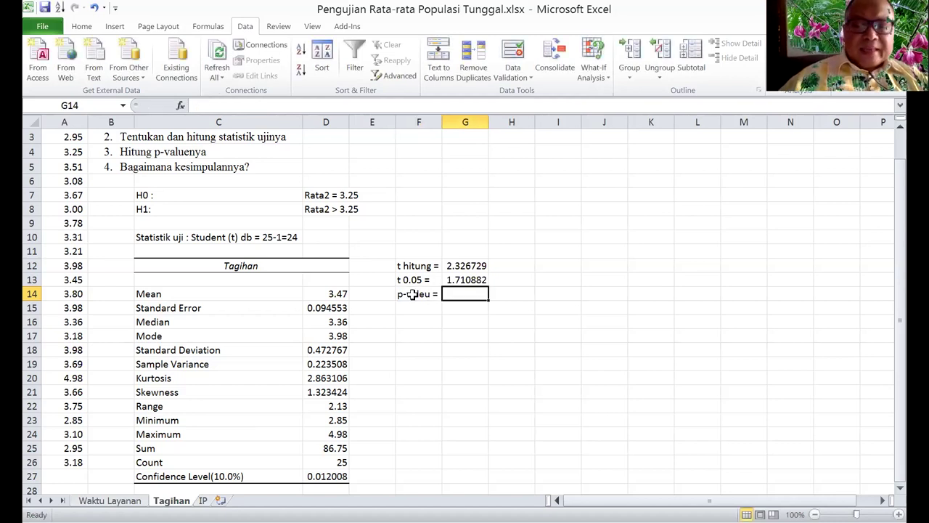
# Step: Calculate the one-tailed p-value in G14 with the formula =1-T.DIST(G12,24,1)
pyautogui.write('=1')
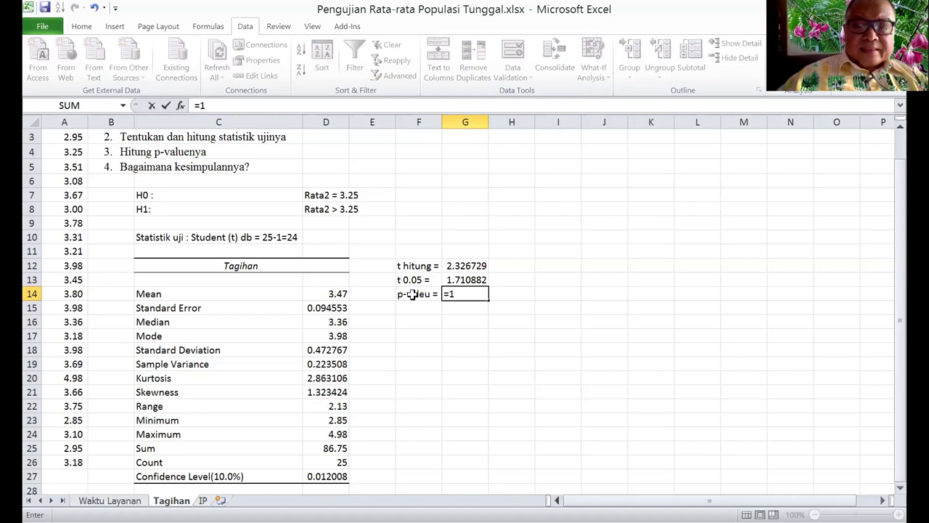
pyautogui.write('-')
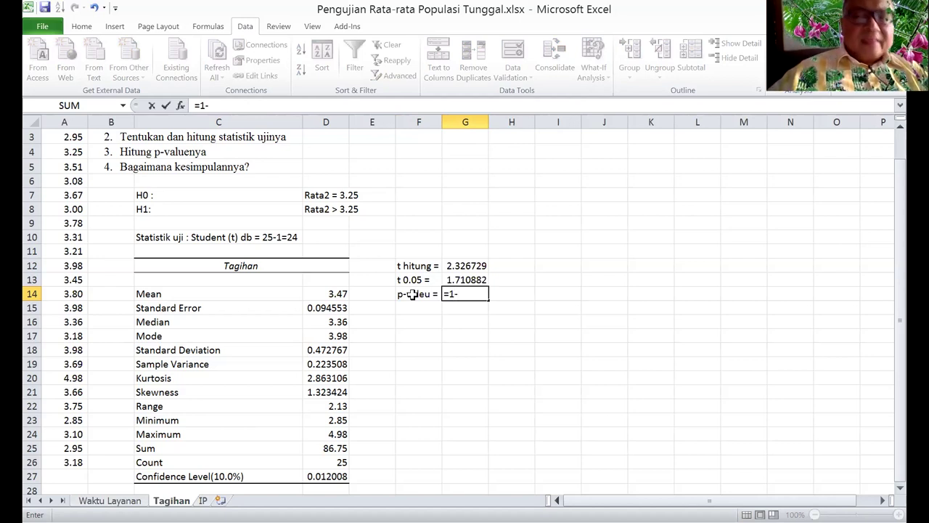
pyautogui.write('t')
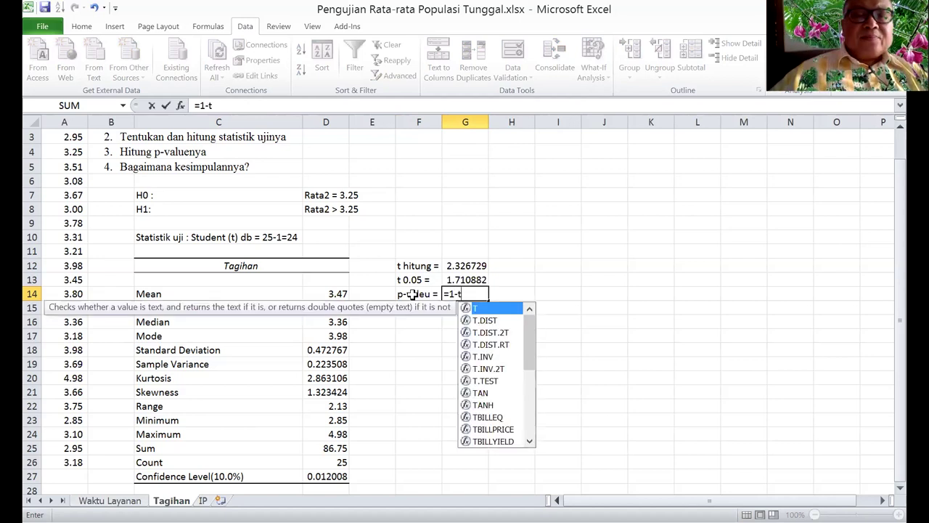
pyautogui.doubleClick(485, 320)
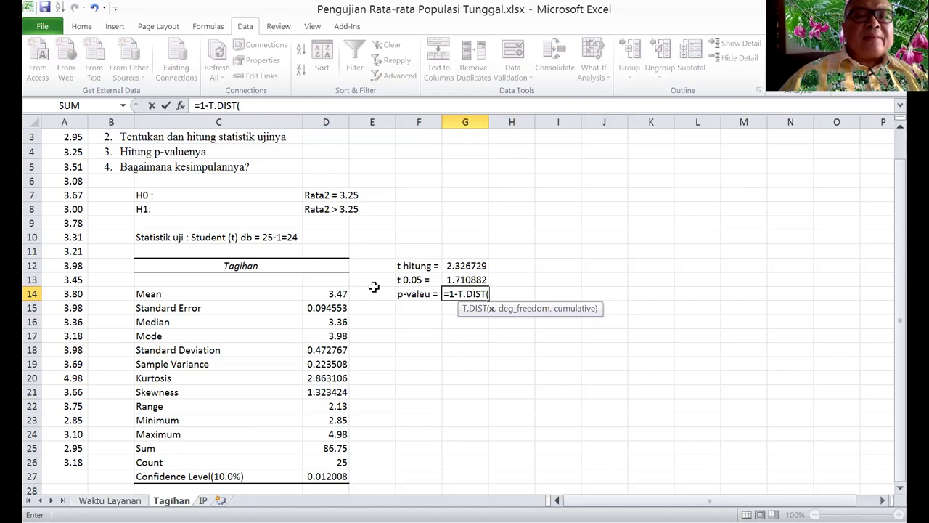
pyautogui.click(465, 266)
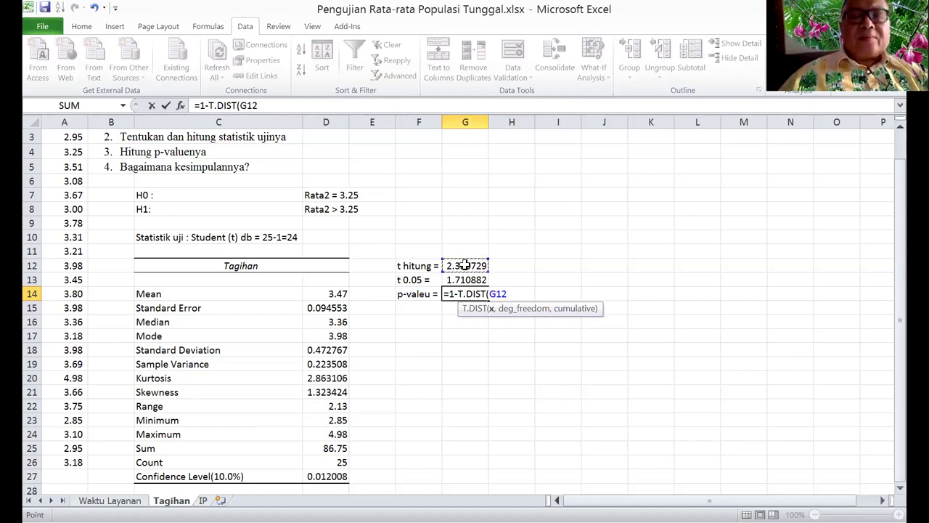
pyautogui.write(',24')
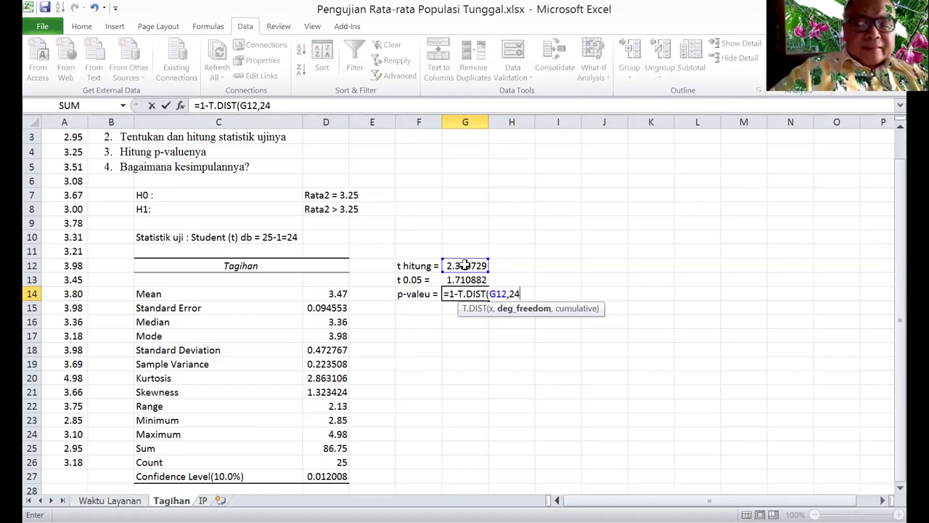
pyautogui.write(',1)')
pyautogui.press('Return')
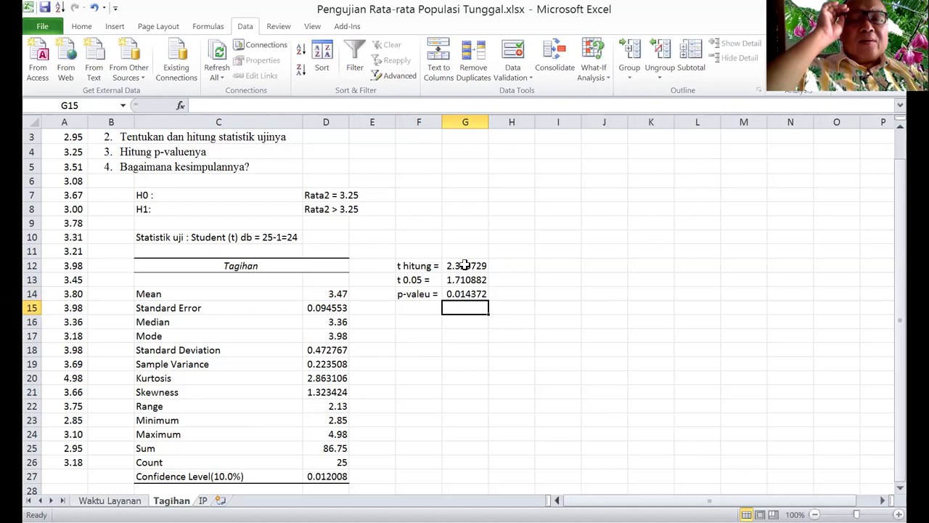
# Step: Enter the note "lebih kecil dari 0.05" in H14, beside the p-value
pyautogui.click(514, 295)
pyautogui.write('leb')
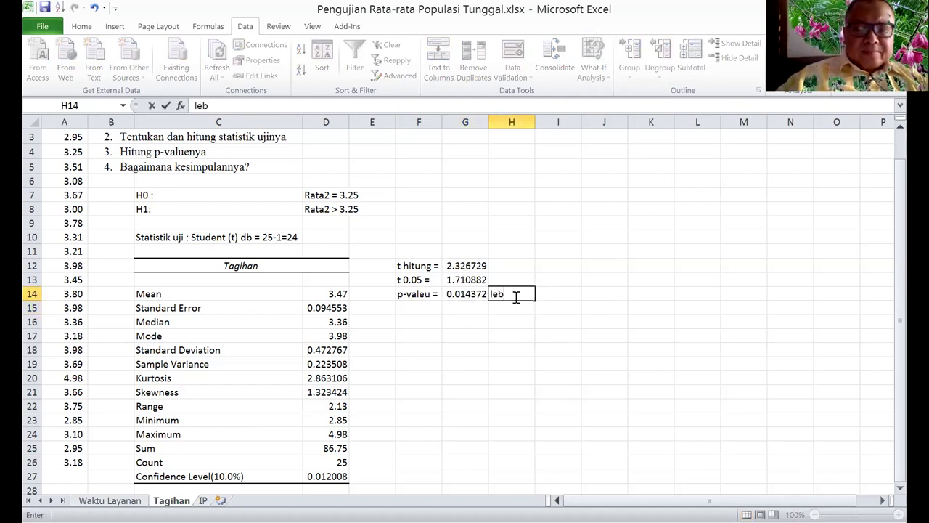
pyautogui.write('ih kecil')
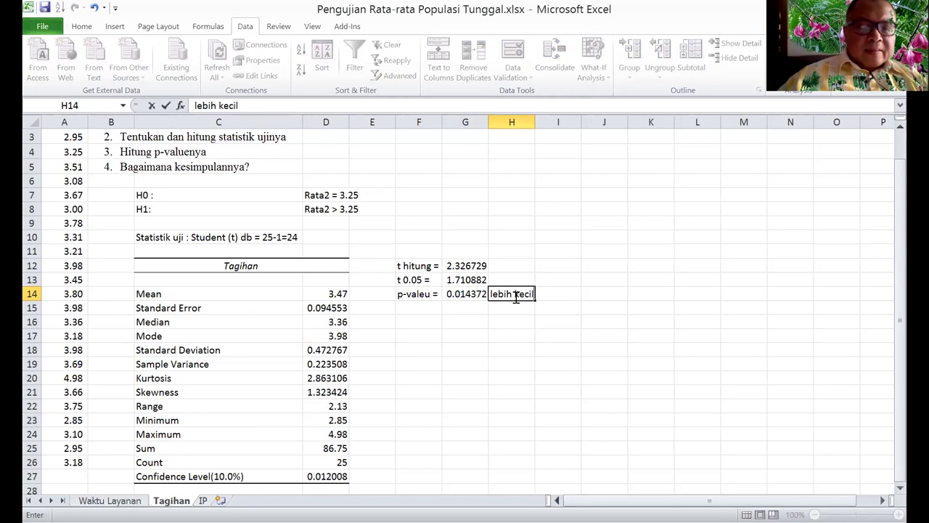
pyautogui.write(' dar')
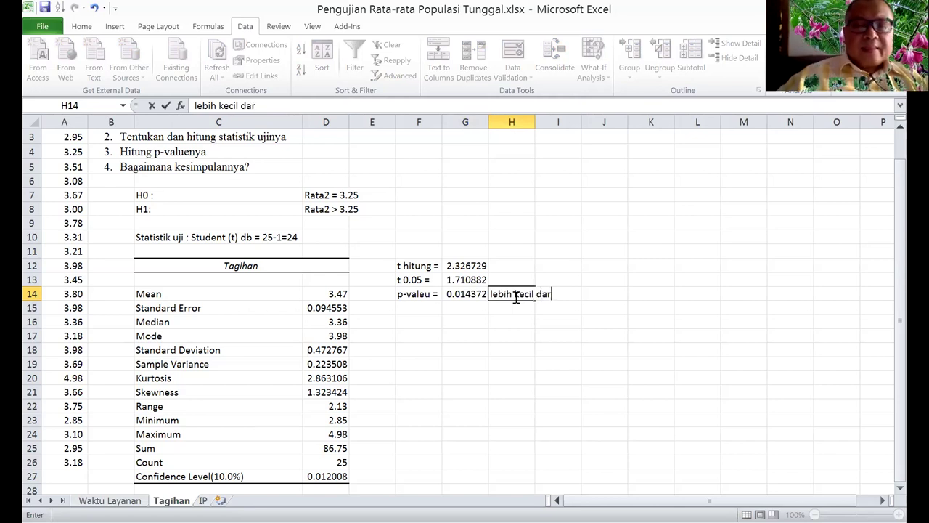
pyautogui.write('i 0.0')
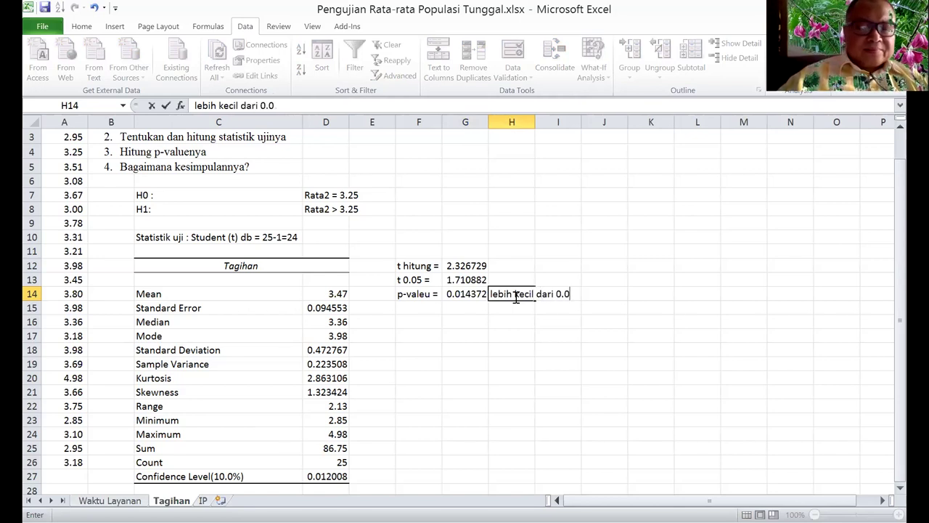
pyautogui.write('5')
pyautogui.press('Return')
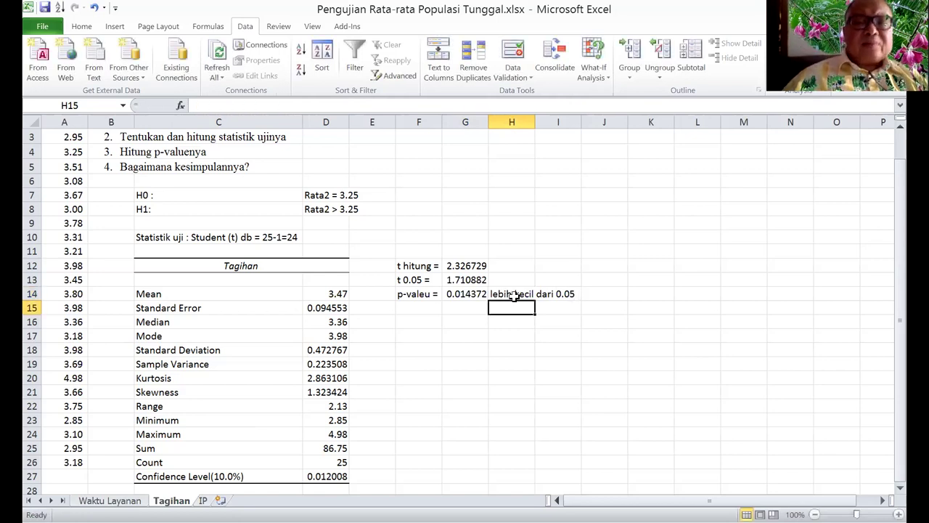
# Step: Record the test decision "Keputusuan: H0 ditolak" in F16, below the p-value row
pyautogui.press('Down')
pyautogui.press('Left')
pyautogui.press('Left')
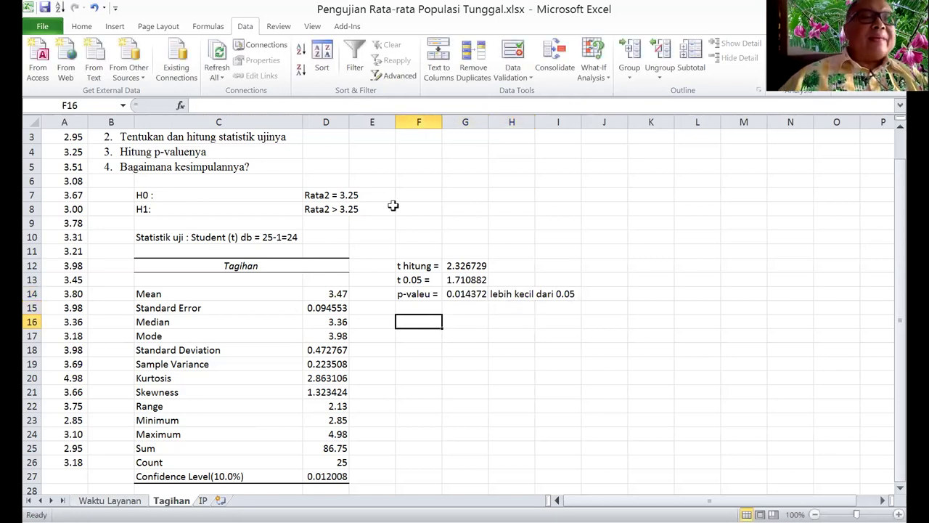
pyautogui.write('K')
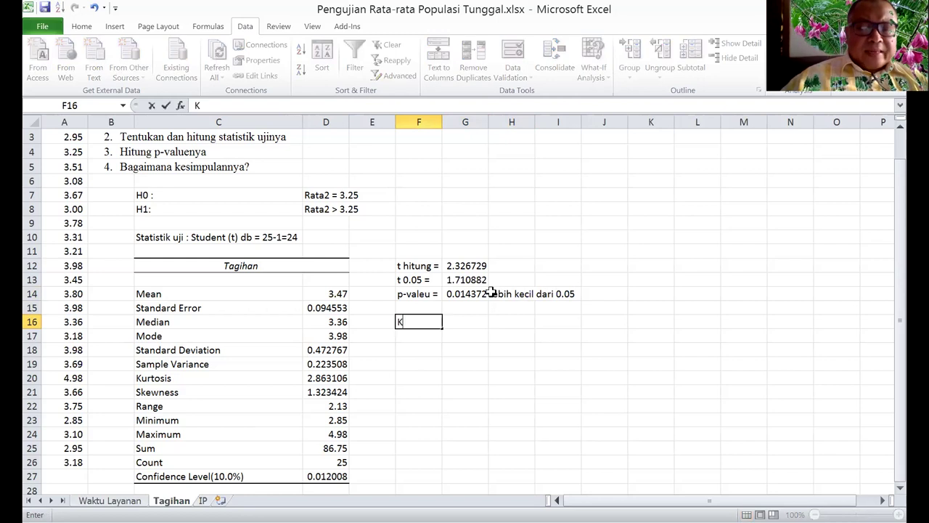
pyautogui.write('eputus')
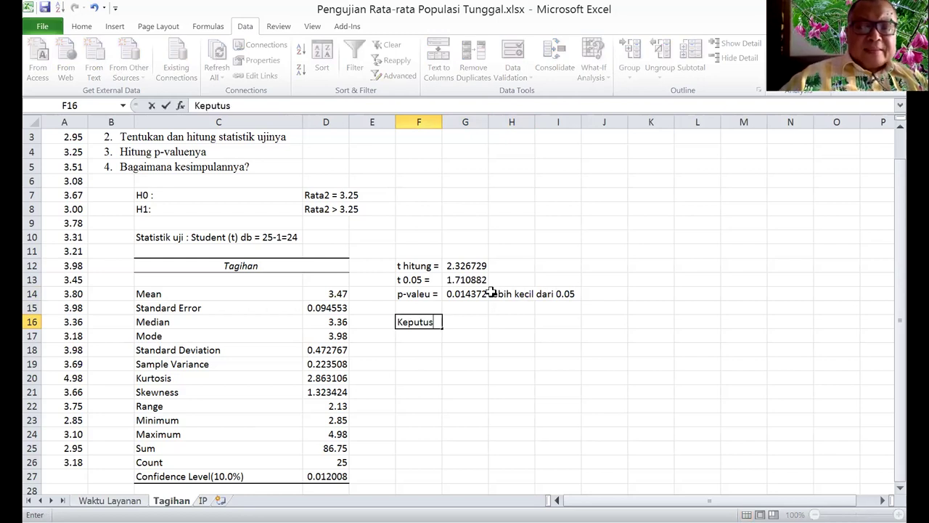
pyautogui.write('uan: ')
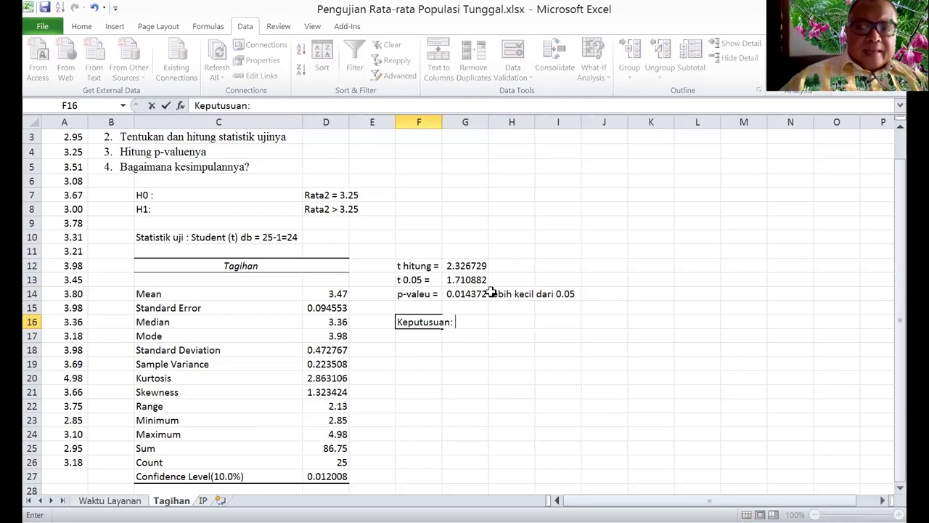
pyautogui.write('H0 di')
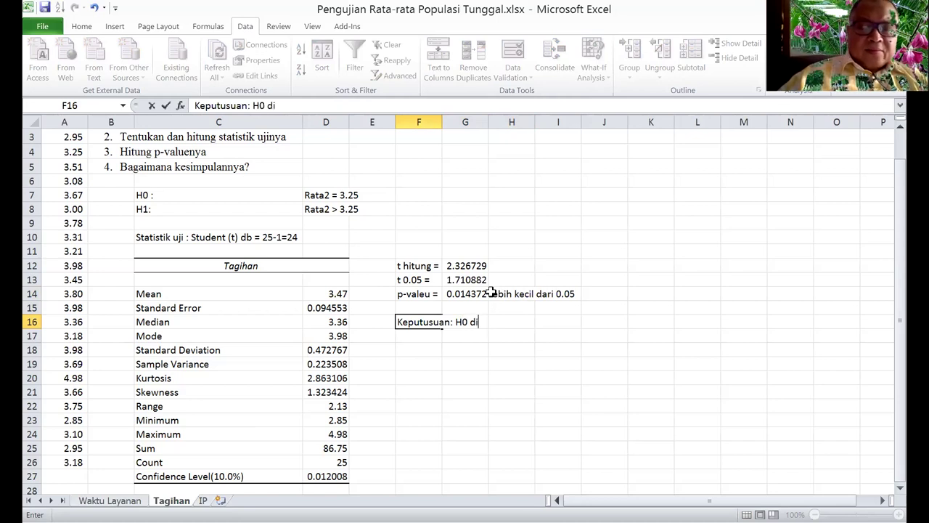
pyautogui.write('tolak')
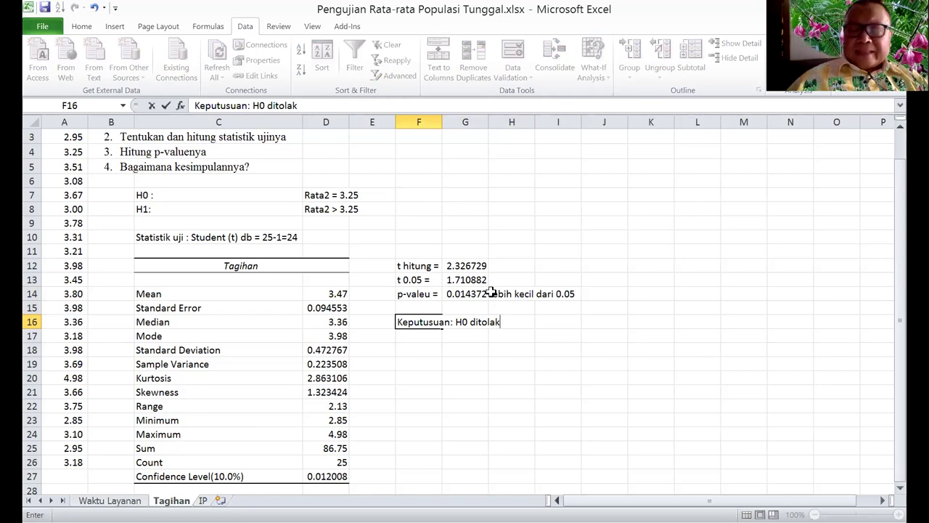
pyautogui.press('Return')
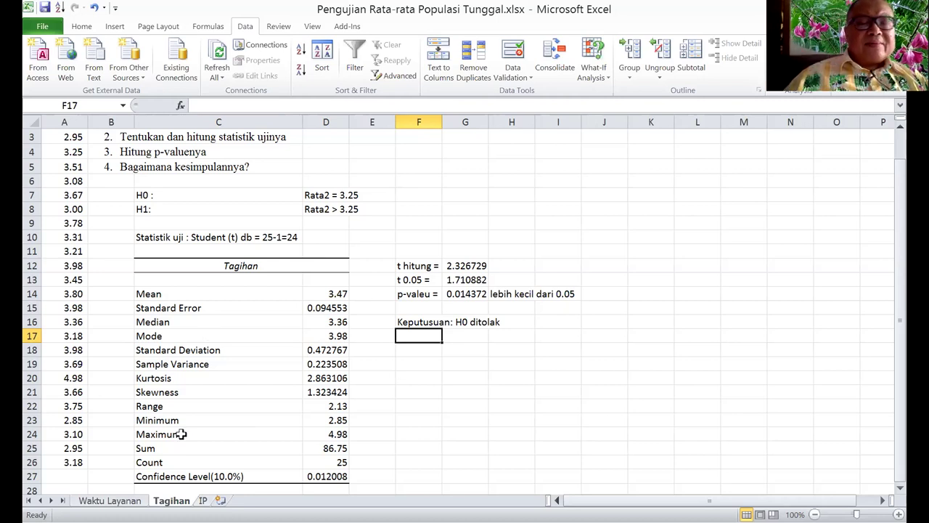
# Step: On the IP sheet, enter the hypothesis labels "H0:" in C5 and "H1:" in C6
pyautogui.hotkey('ctrl', 'pagedown')
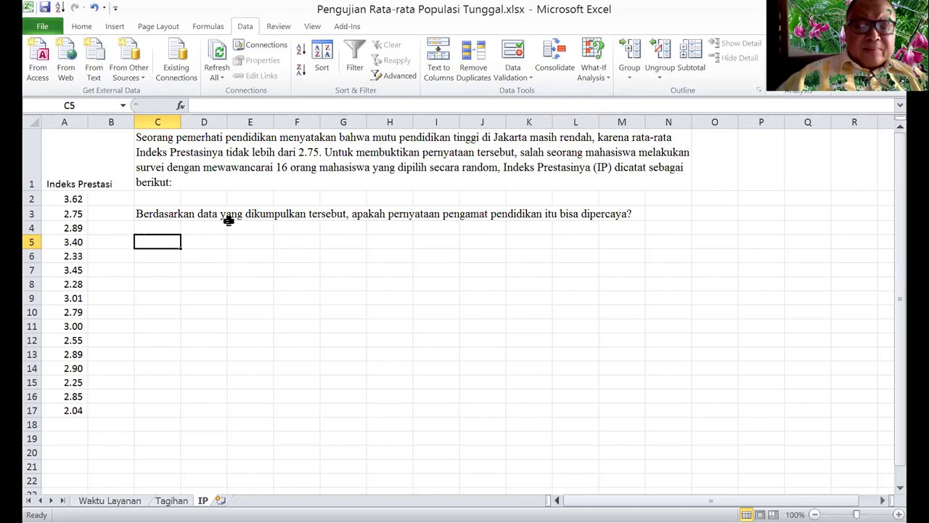
pyautogui.write('H0')
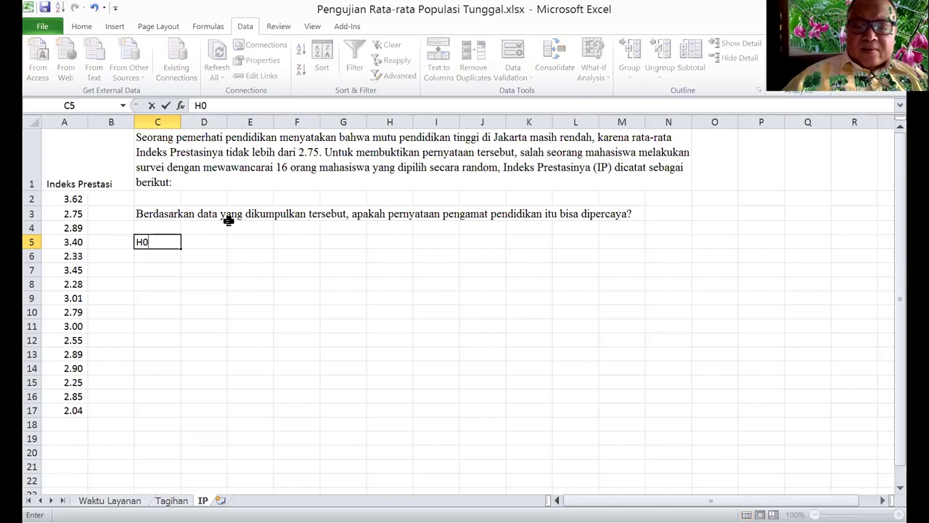
pyautogui.write(':')
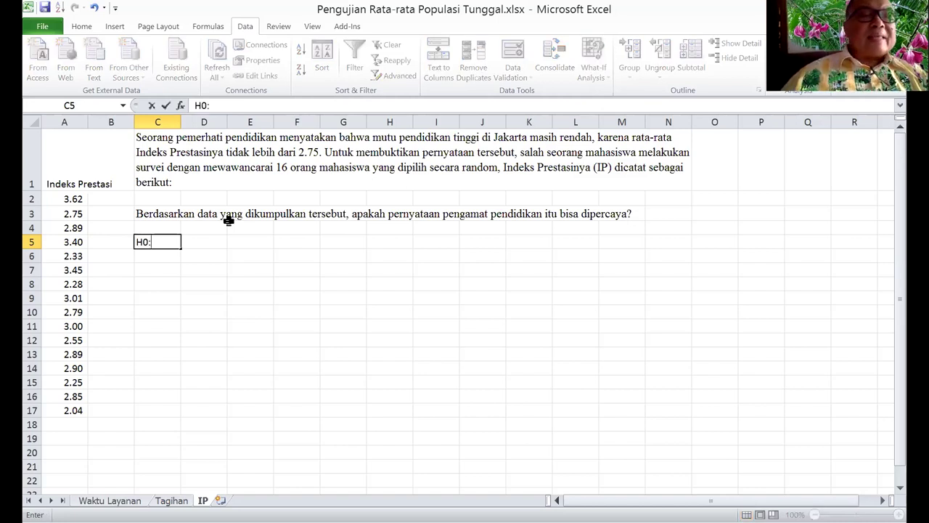
pyautogui.press('Return')
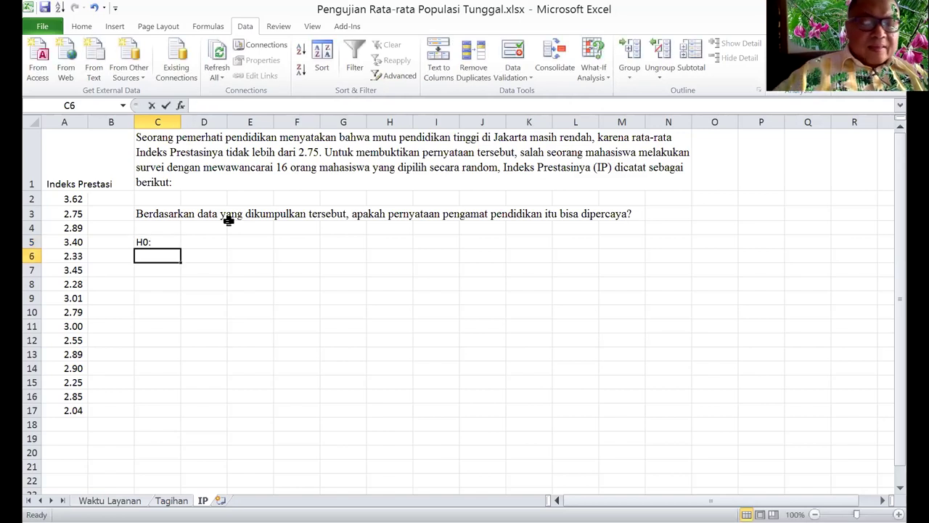
pyautogui.write('H1:')
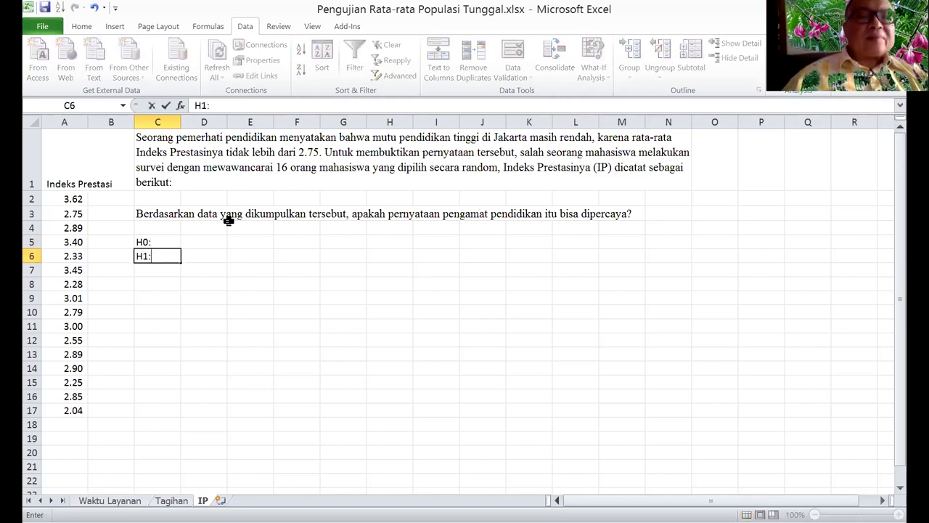
pyautogui.press('Tab')
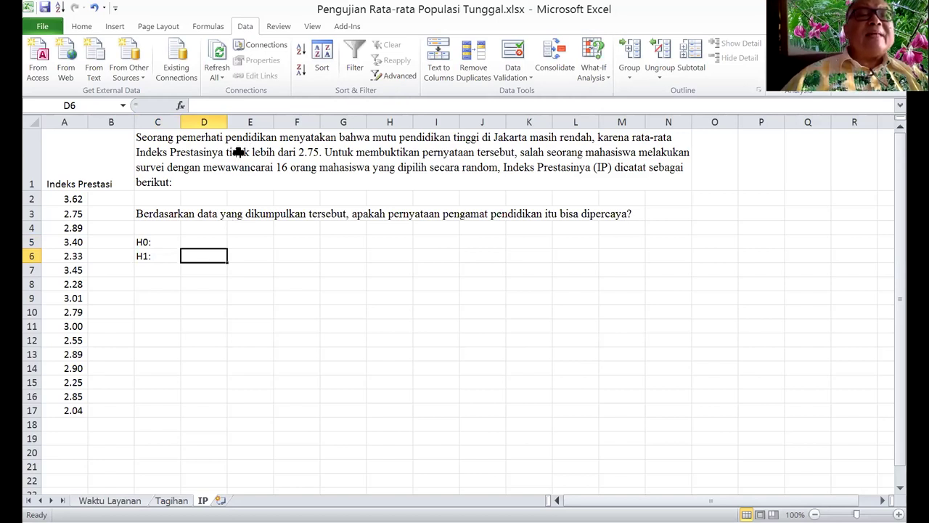
# Step: Enter the null hypothesis "Rata2 = 2.75" in D5, beside the H0 label
pyautogui.click(205, 240)
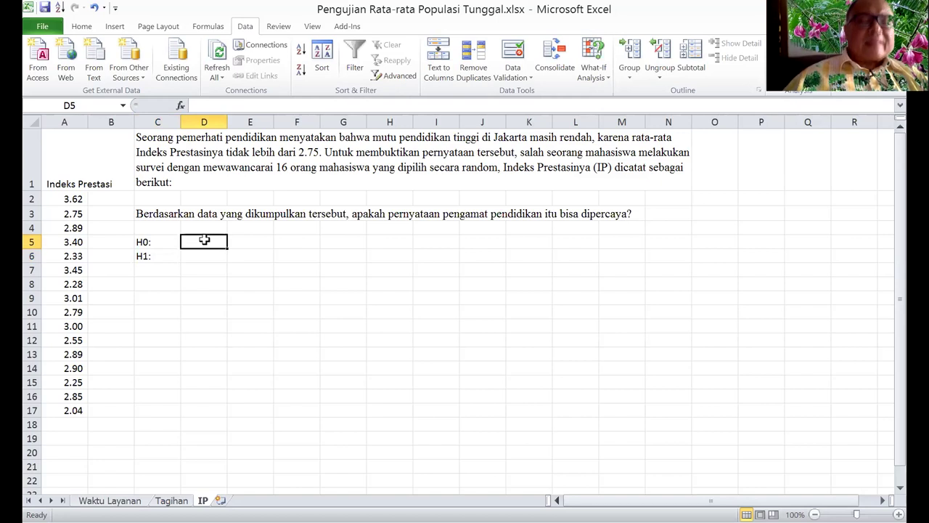
pyautogui.write('Rata2')
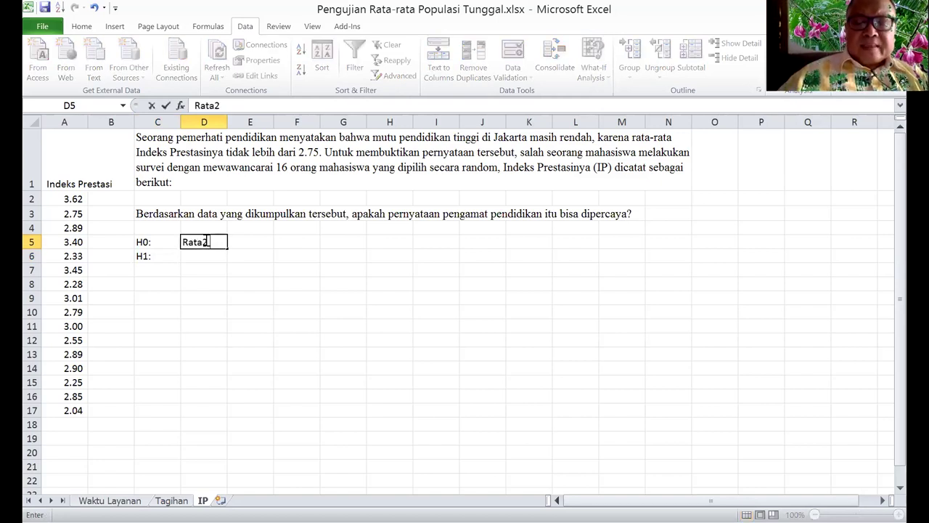
pyautogui.write(' = ')
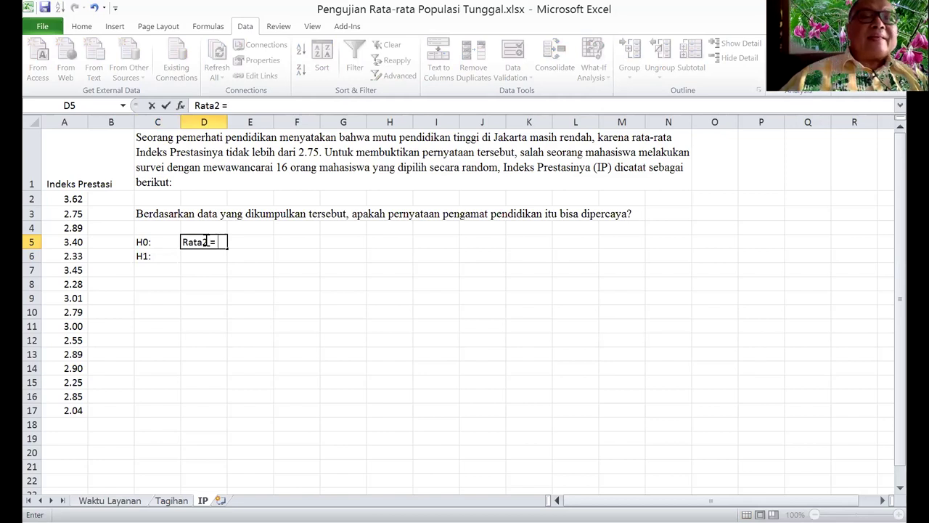
pyautogui.write('2.75')
pyautogui.press('Return')
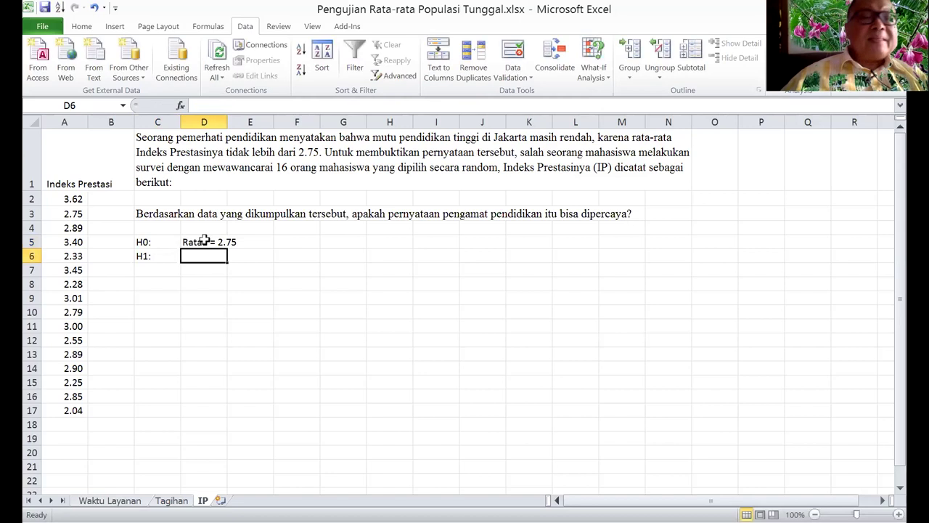
# Step: Enter the alternative hypothesis "Rata2 IP > 2.75" in D6, beside the H1 label
pyautogui.write('Rata2 IP')
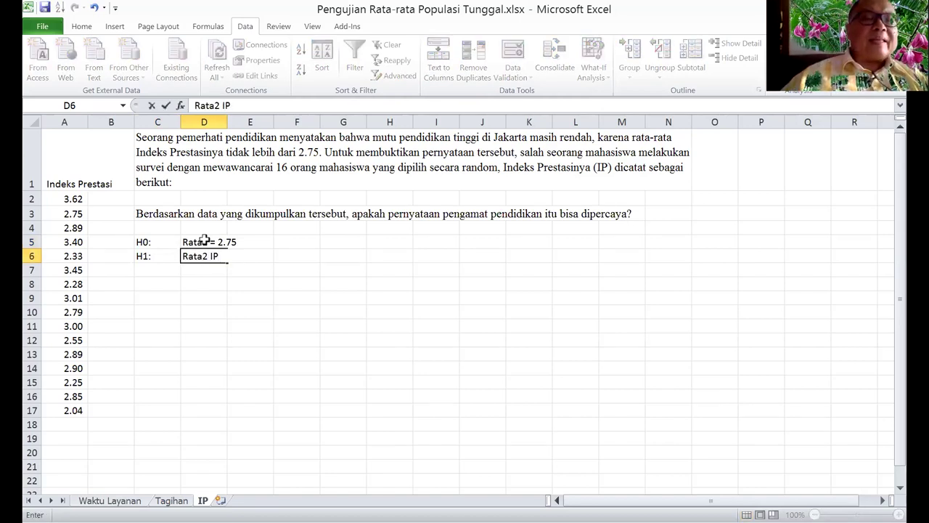
pyautogui.write(' >')
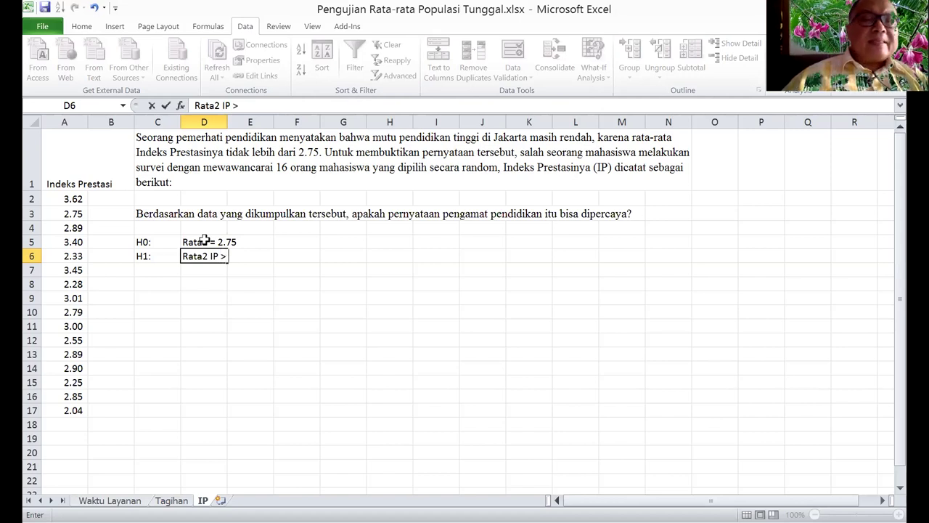
pyautogui.write(' 2.75')
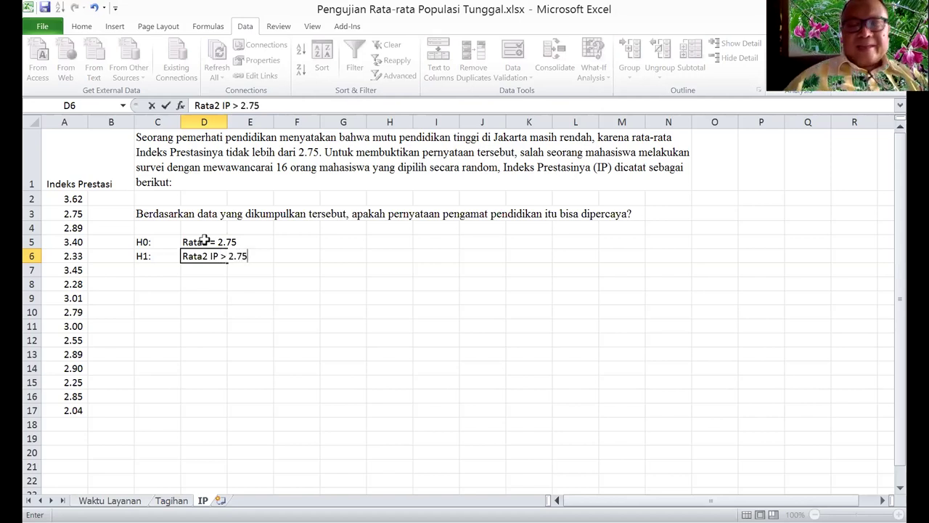
pyautogui.press('Return')
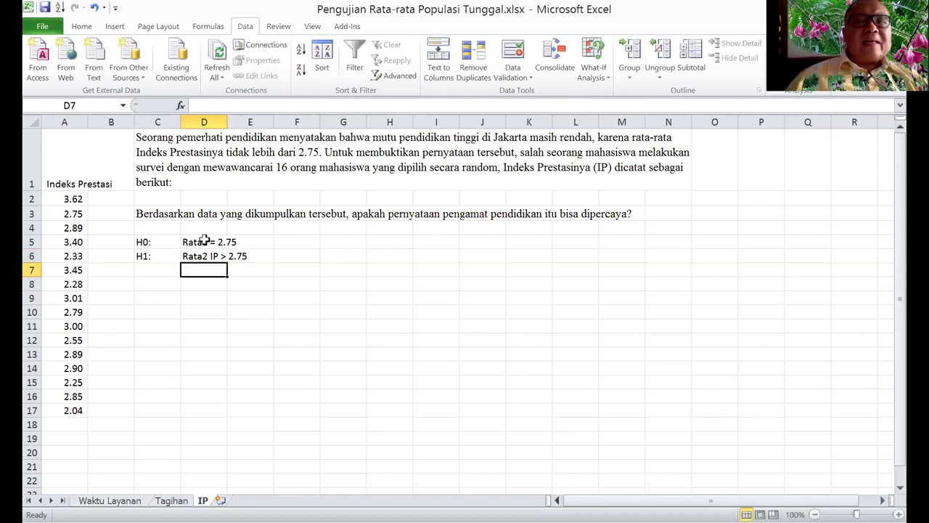
# Step: Start a Descriptive Statistics analysis with the Indeks Prestasi data A1:A17, header included, as its input range
pyautogui.press('Down')
pyautogui.press('Left')
pyautogui.press('Left')
pyautogui.press('Right')
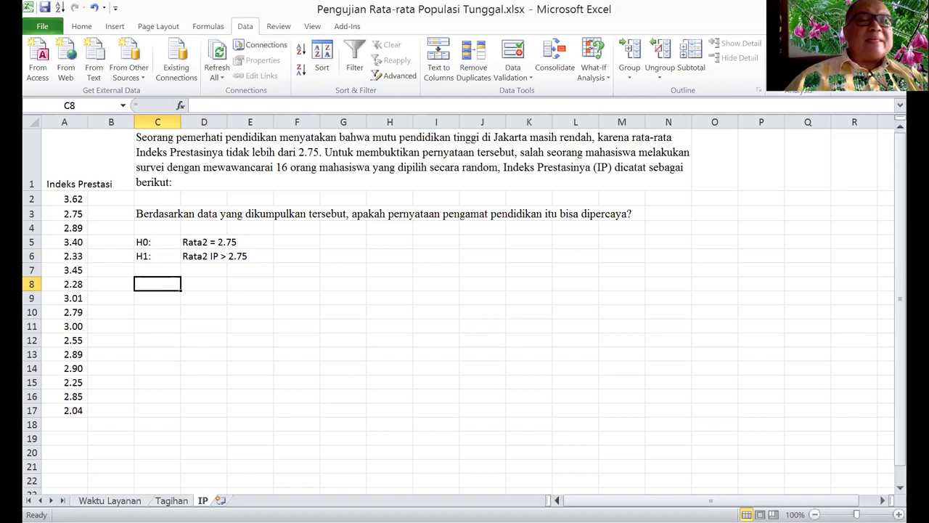
pyautogui.click(795, 58)
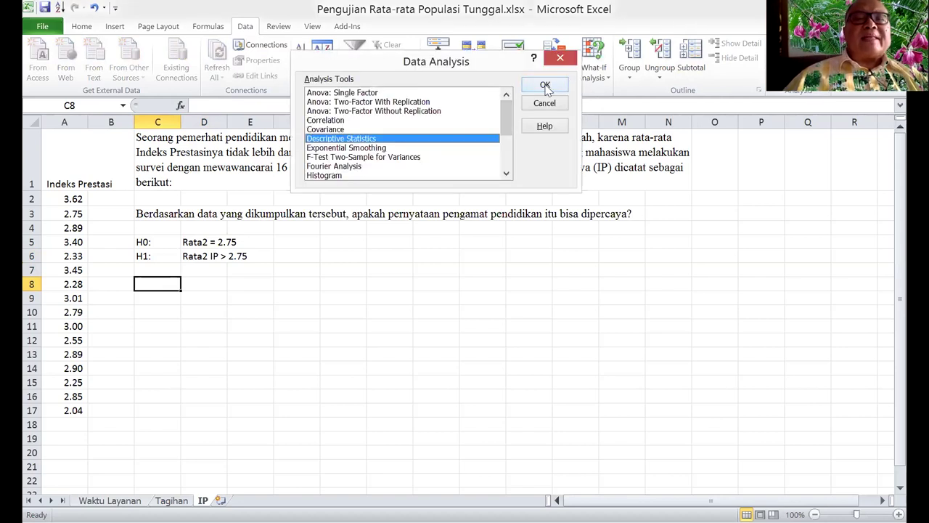
pyautogui.click(545, 86)
pyautogui.press('BackSpace')
pyautogui.click(71, 184)
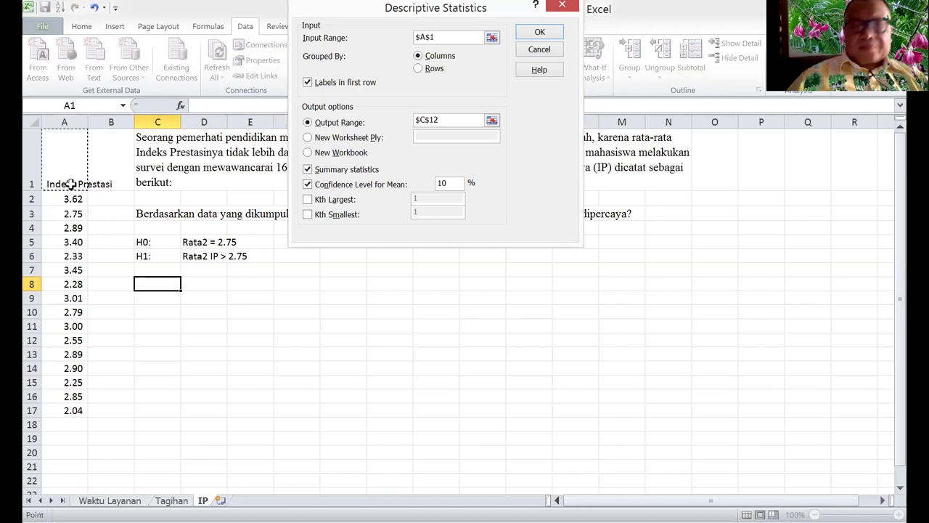
pyautogui.hotkey('shift', 'Down')
pyautogui.hotkey('shift', 'Down')
pyautogui.hotkey('shift', 'Down')
pyautogui.hotkey('shift', 'Down')
pyautogui.hotkey('shift', 'Down')
pyautogui.hotkey('shift', 'Down')
pyautogui.hotkey('shift', 'Down')
pyautogui.hotkey('shift', 'Down')
pyautogui.hotkey('shift', 'Down')
pyautogui.hotkey('shift', 'Down')
pyautogui.hotkey('shift', 'Down')
pyautogui.hotkey('shift', 'Down')
pyautogui.hotkey('shift', 'Down')
pyautogui.hotkey('shift', 'Down')
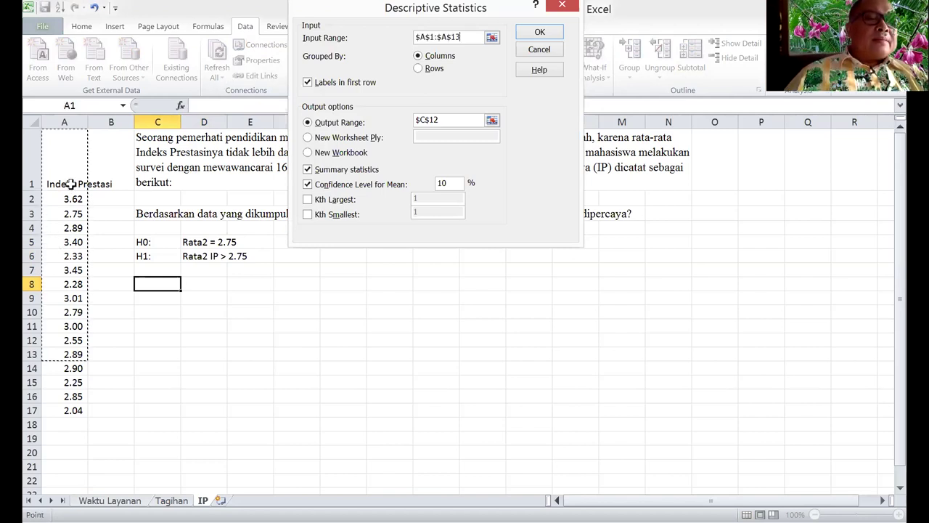
pyautogui.hotkey('shift', 'Down')
pyautogui.hotkey('shift', 'Down')
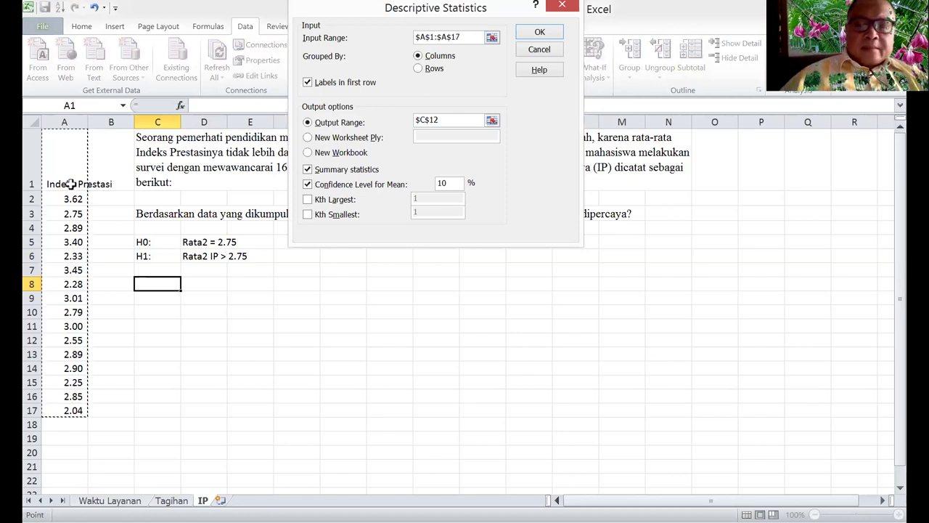
pyautogui.write(')')
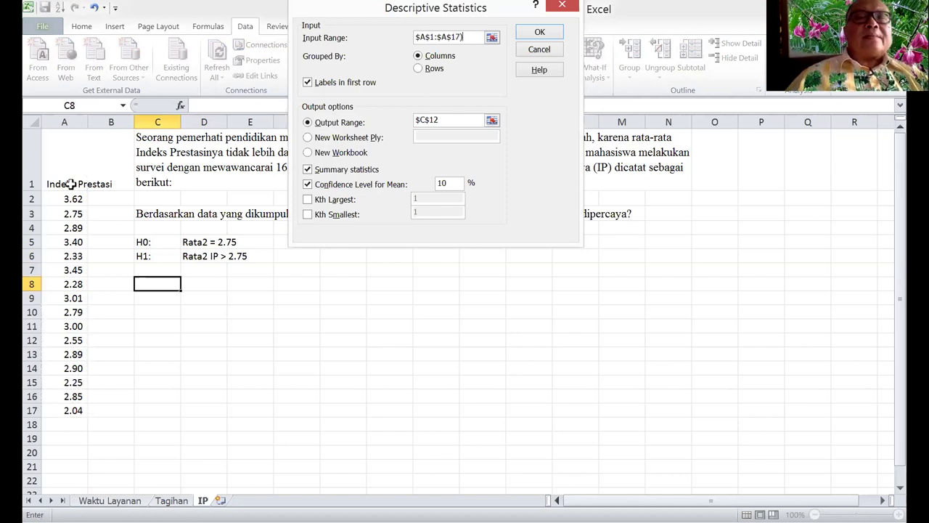
pyautogui.press('BackSpace')
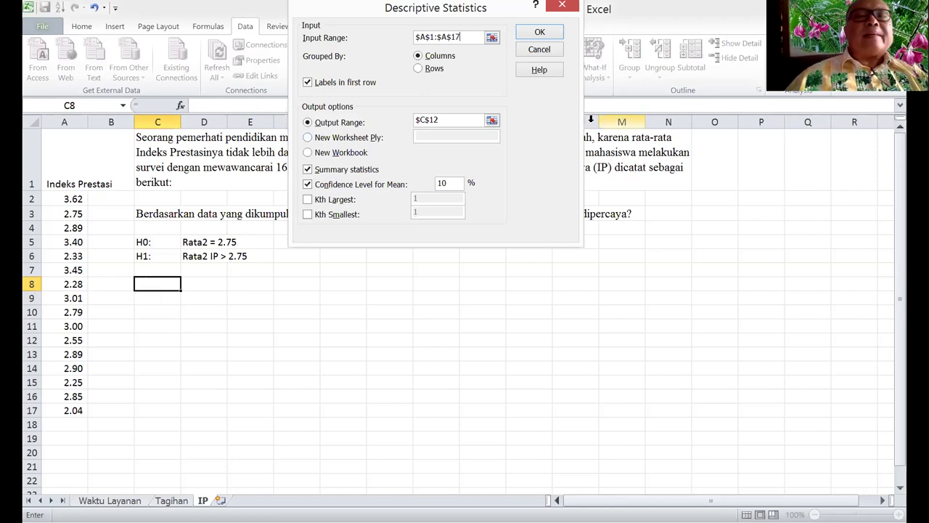
# Step: Output the descriptive statistics at C8 and size column C so the statistic labels fit
pyautogui.click(456, 120)
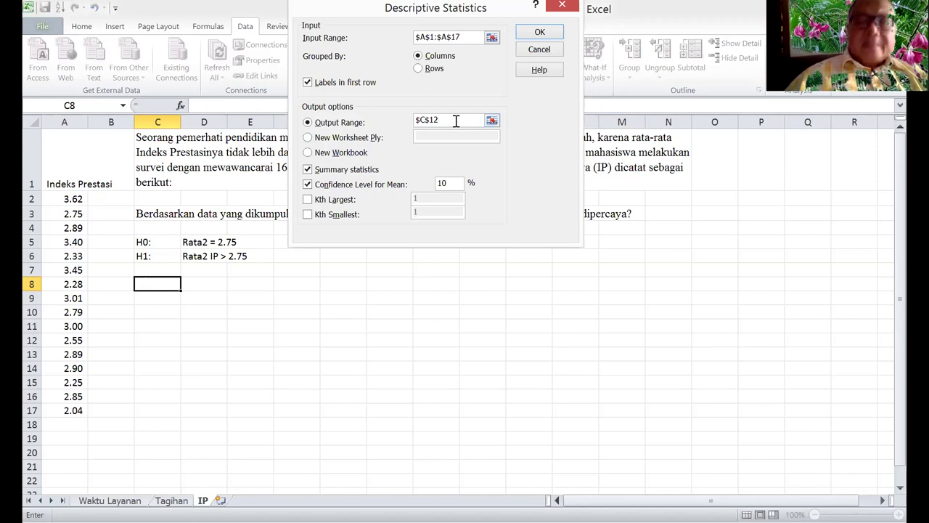
pyautogui.press('BackSpace')
pyautogui.press('BackSpace')
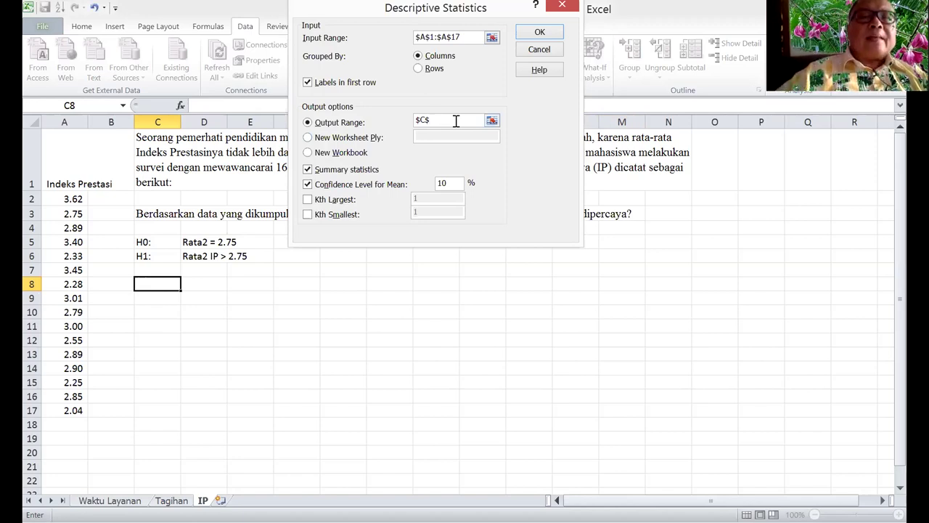
pyautogui.write('8')
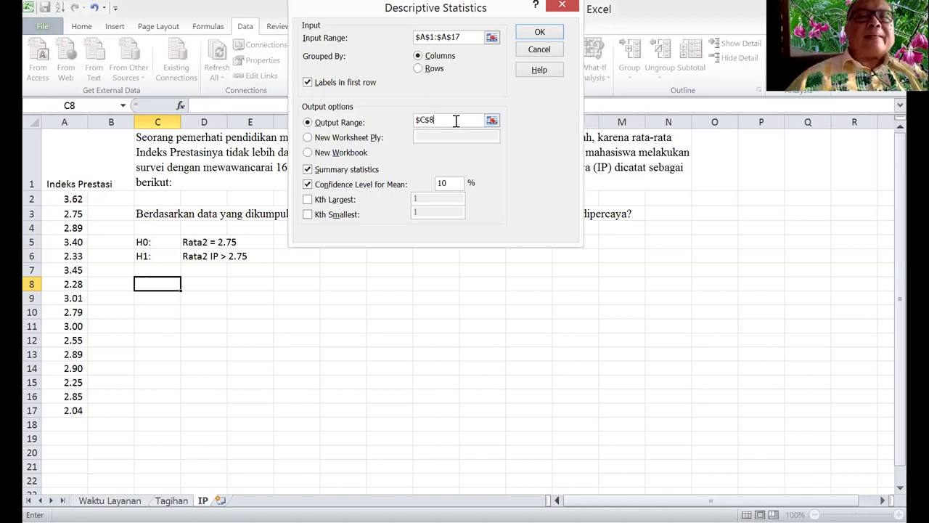
pyautogui.click(539, 34)
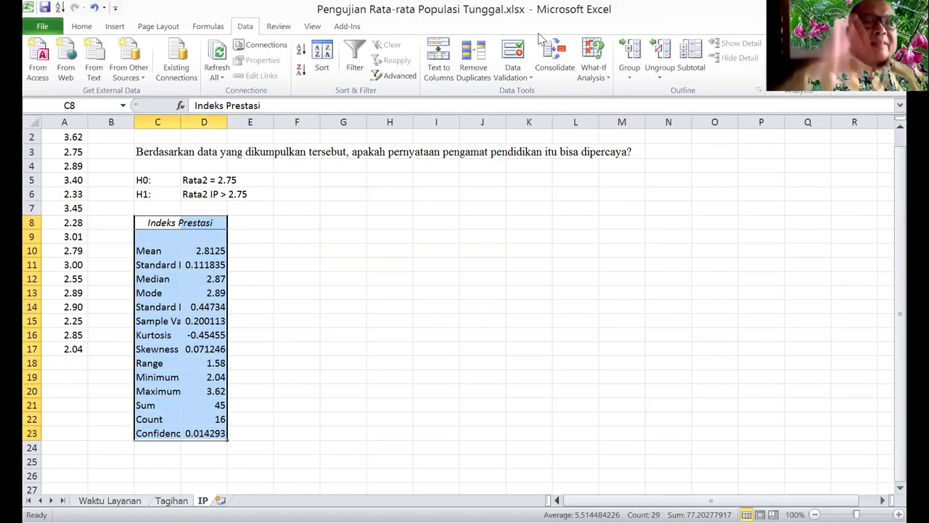
pyautogui.doubleClick(180, 123)
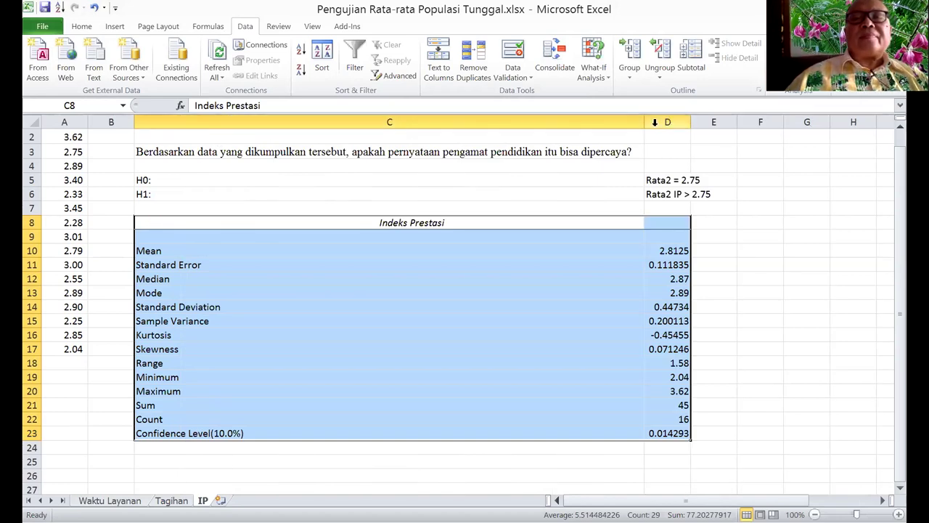
pyautogui.moveTo(644, 123); pyautogui.dragTo(253, 118)
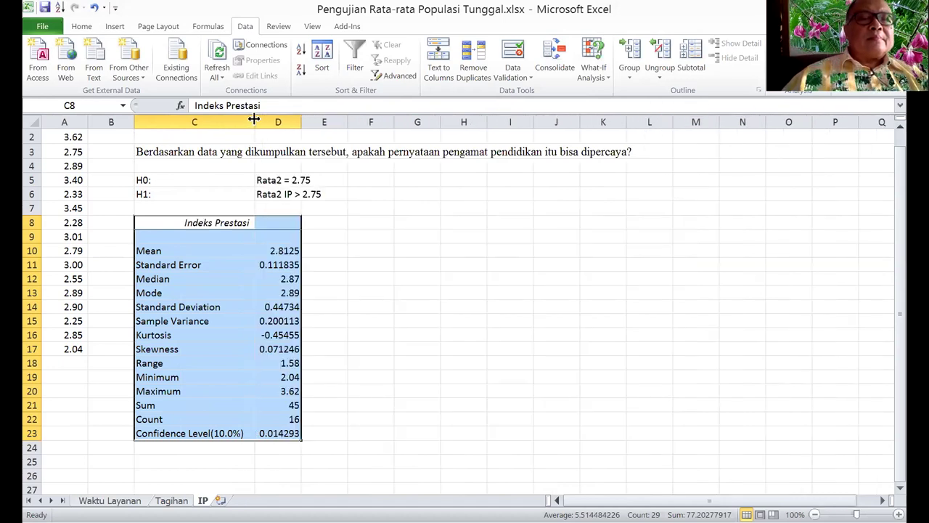
# Step: Enter the label "t hitung =" in F8, beside the descriptive statistics table
pyautogui.click(374, 220)
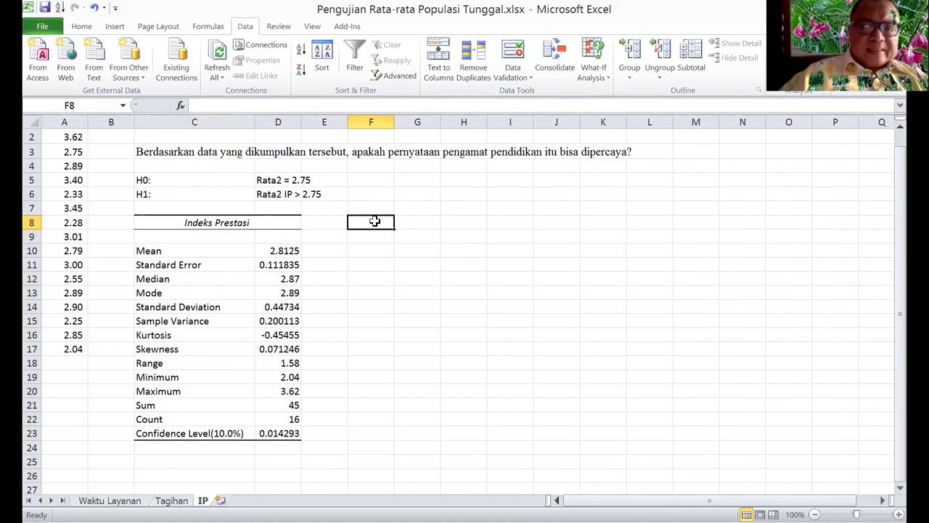
pyautogui.write('t')
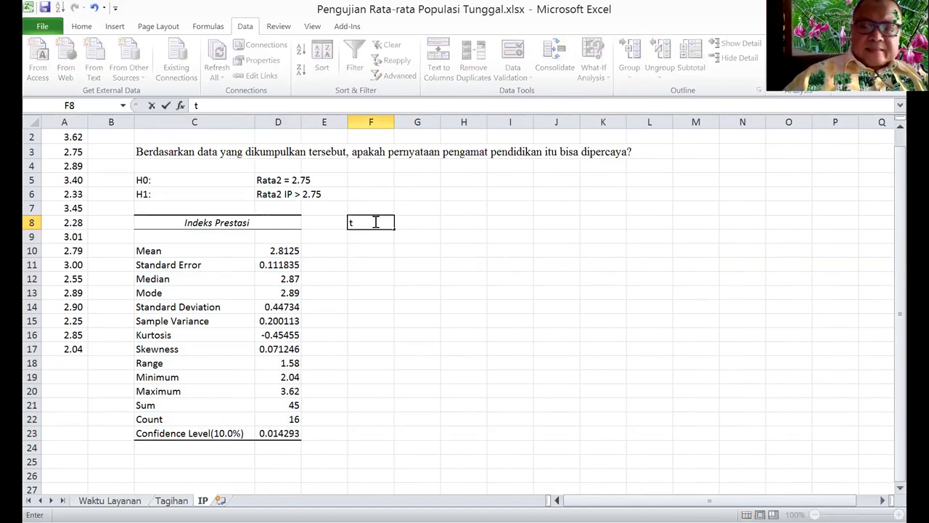
pyautogui.write('-')
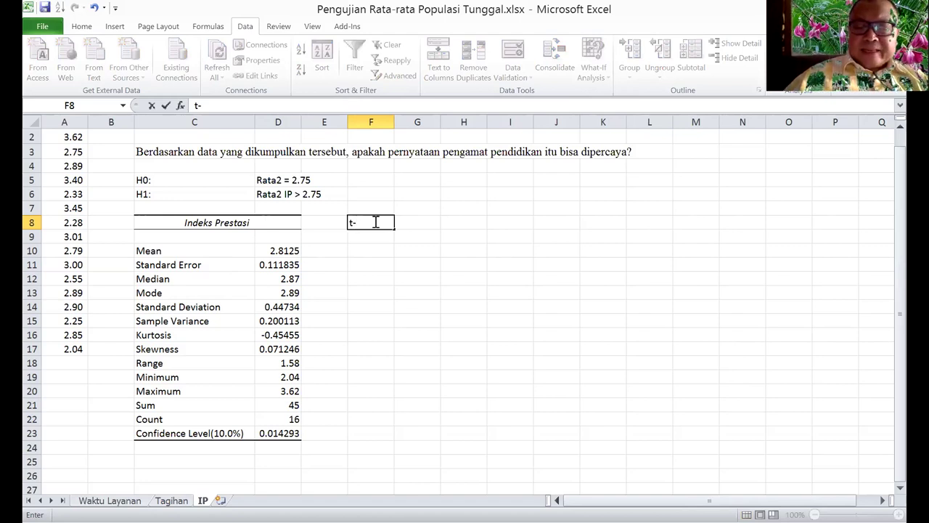
pyautogui.press('BackSpace')
pyautogui.write('hitung')
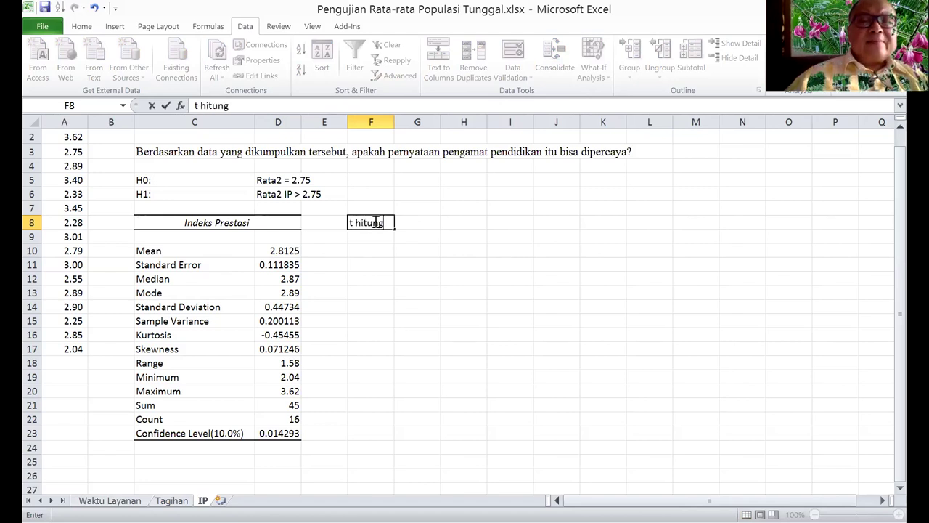
pyautogui.write(' =')
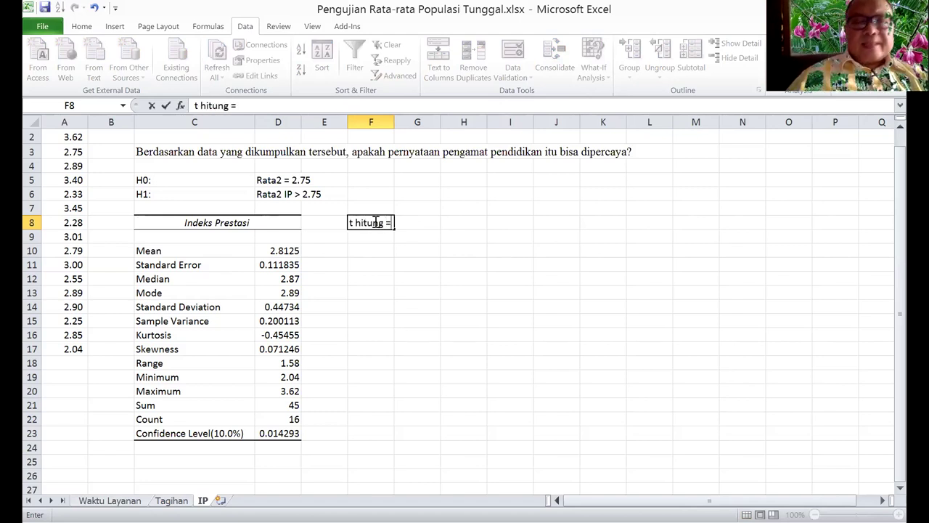
pyautogui.press('Tab')
pyautogui.write('(')
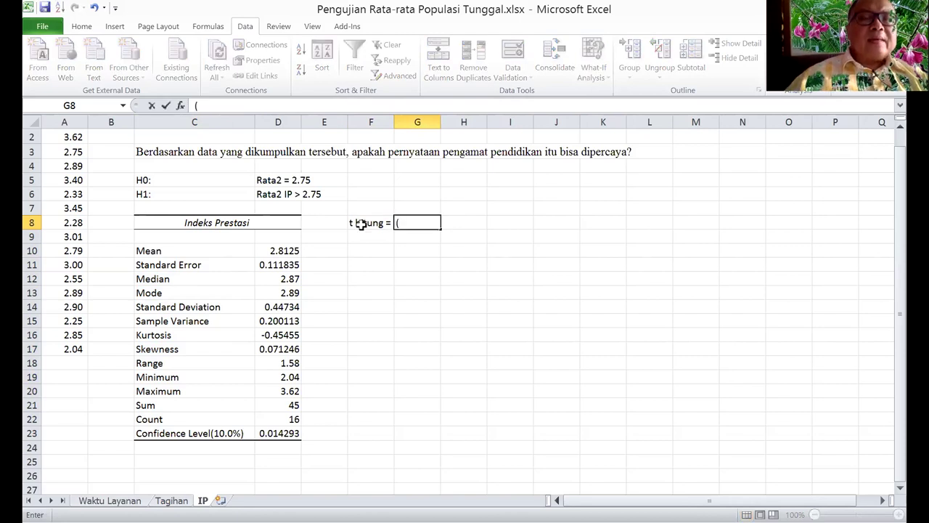
pyautogui.click(281, 253)
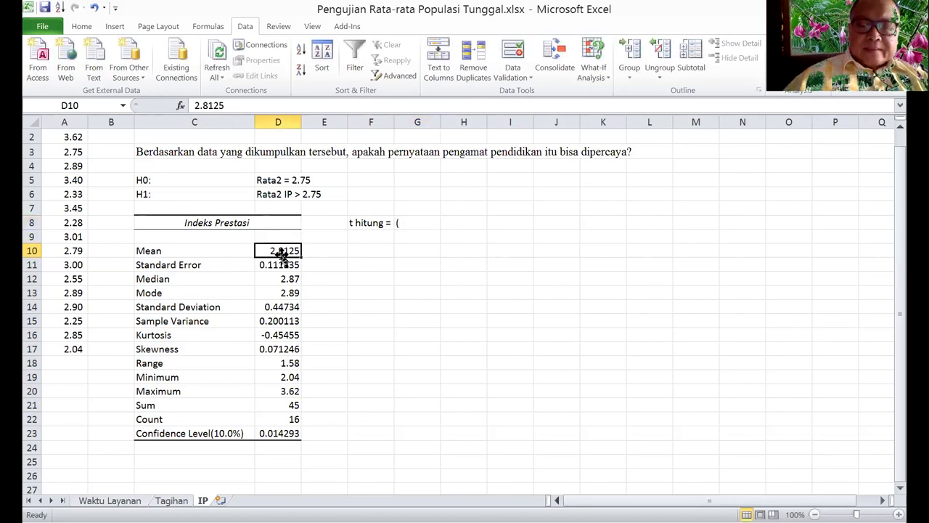
pyautogui.write('-2.75')
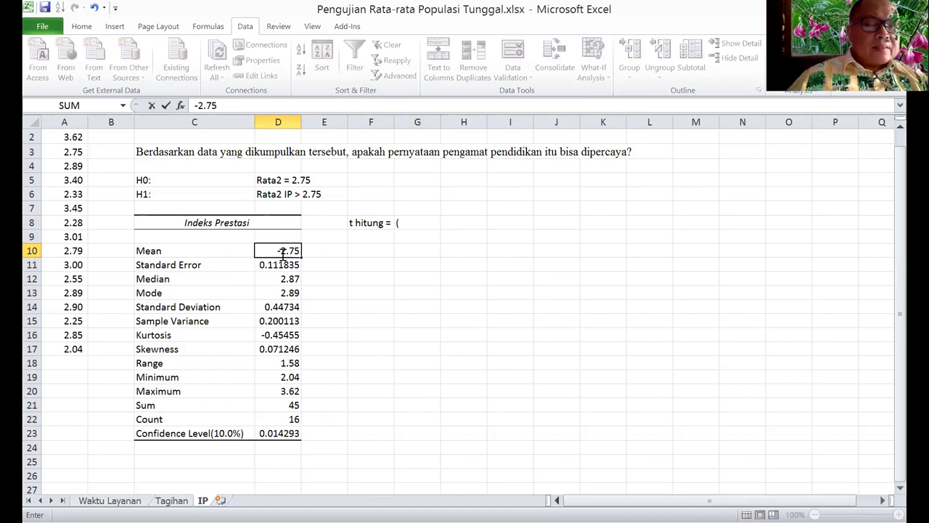
pyautogui.press('Escape')
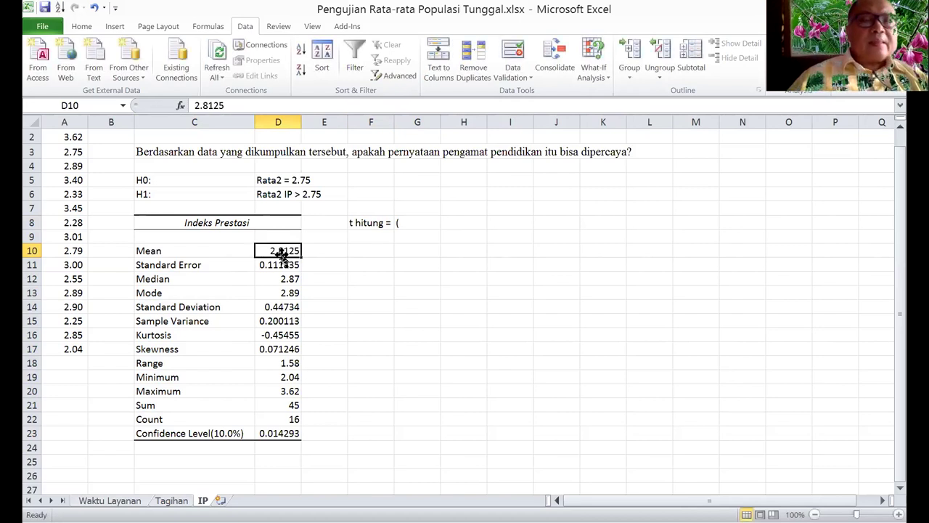
# Step: Calculate the t statistic in G8 with the formula =(D10-2.75)/D11
pyautogui.click(400, 224)
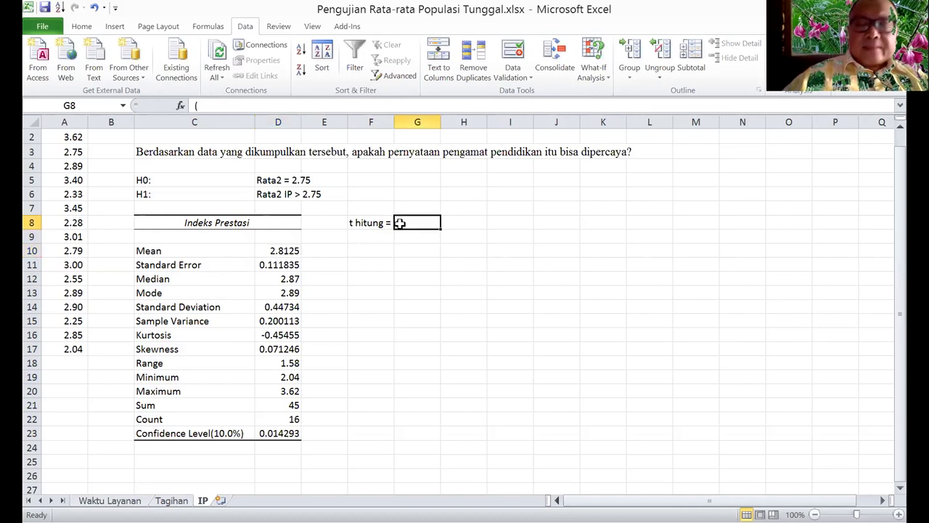
pyautogui.write('=')
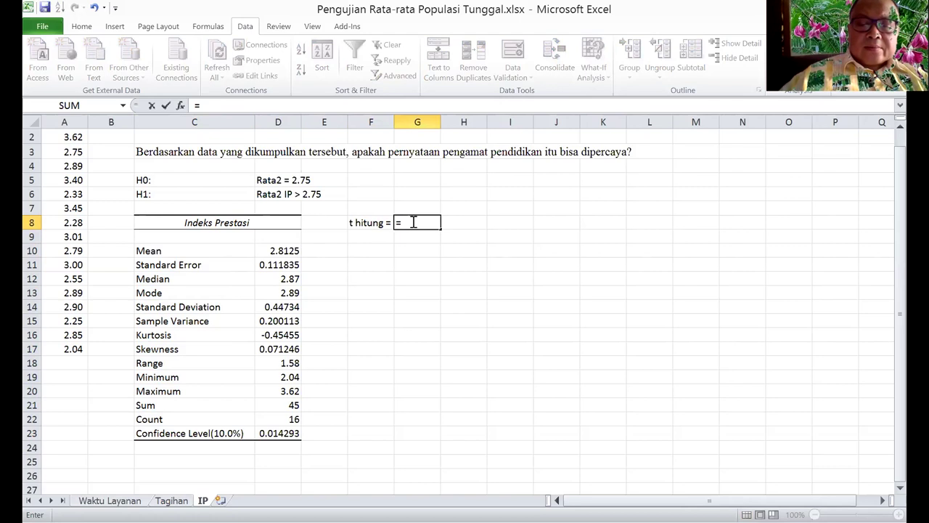
pyautogui.write('(')
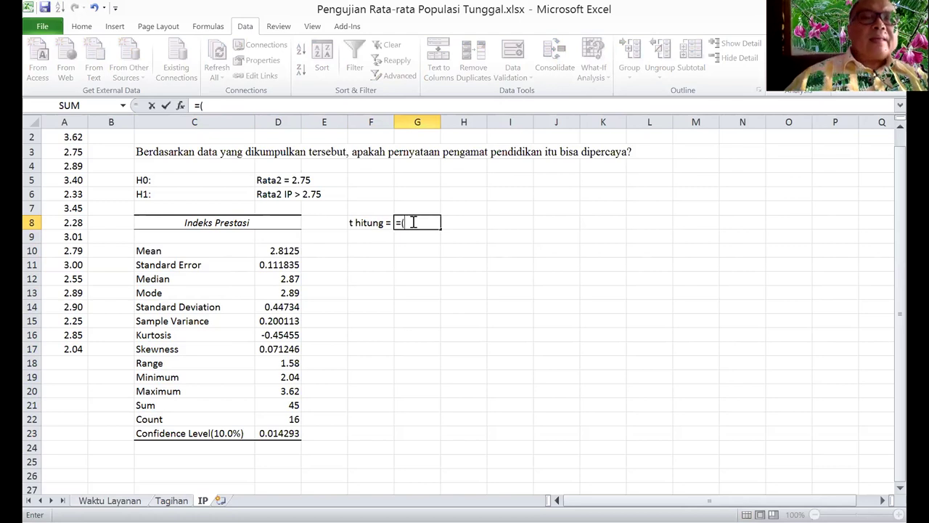
pyautogui.click(282, 248)
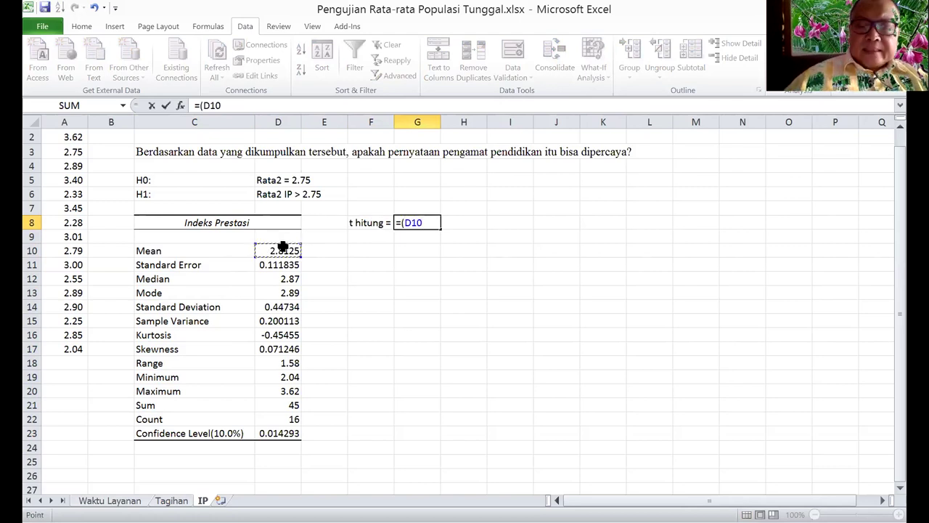
pyautogui.write('-')
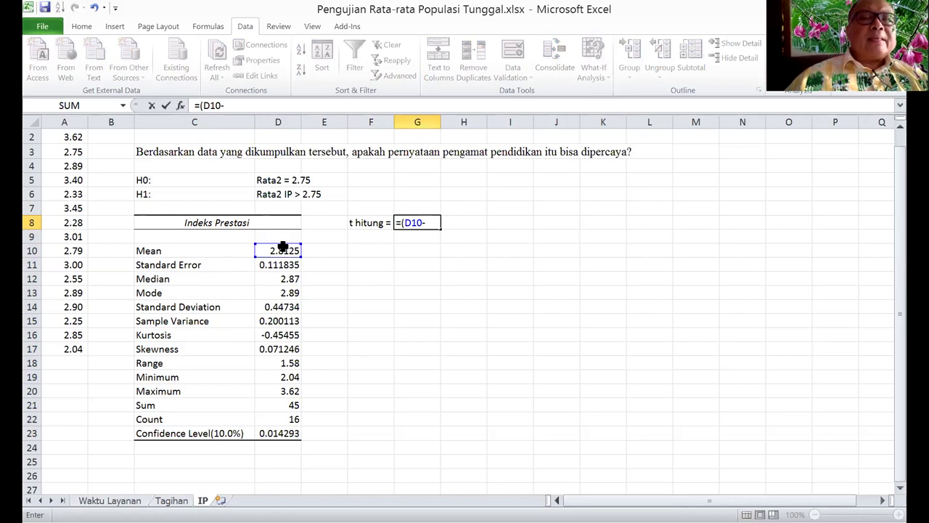
pyautogui.write('2.75)/')
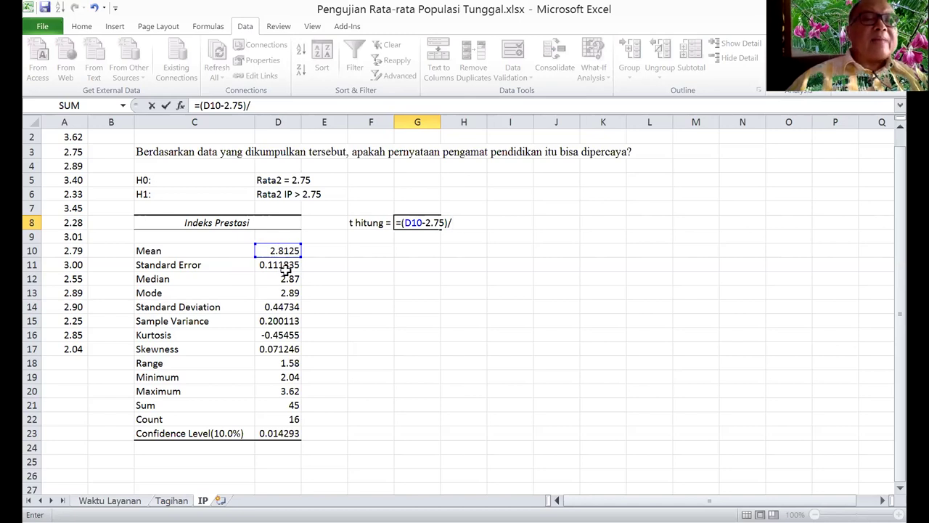
pyautogui.click(284, 266)
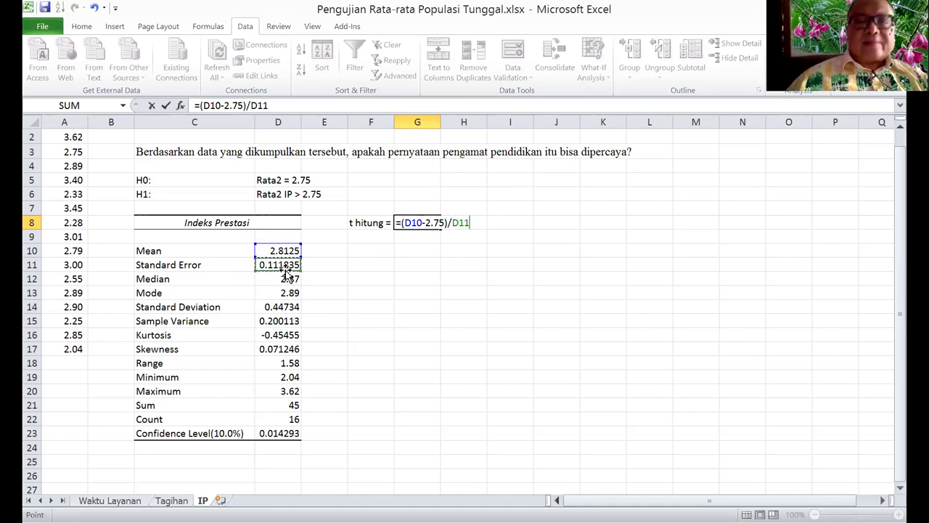
pyautogui.press('Return')
# Step: Enter the label "p-value =" in F10, below the t hitung label
pyautogui.press('Down')
pyautogui.press('Left')
pyautogui.write('p')
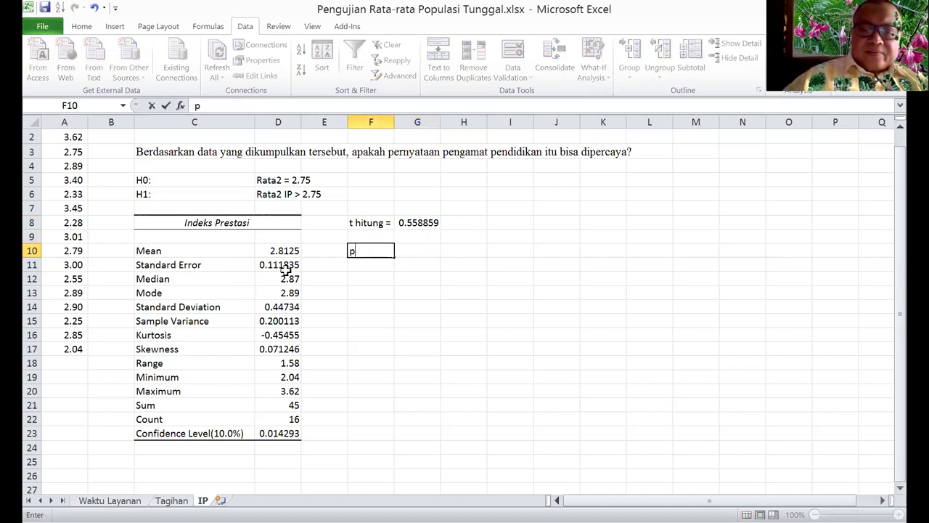
pyautogui.write('-value')
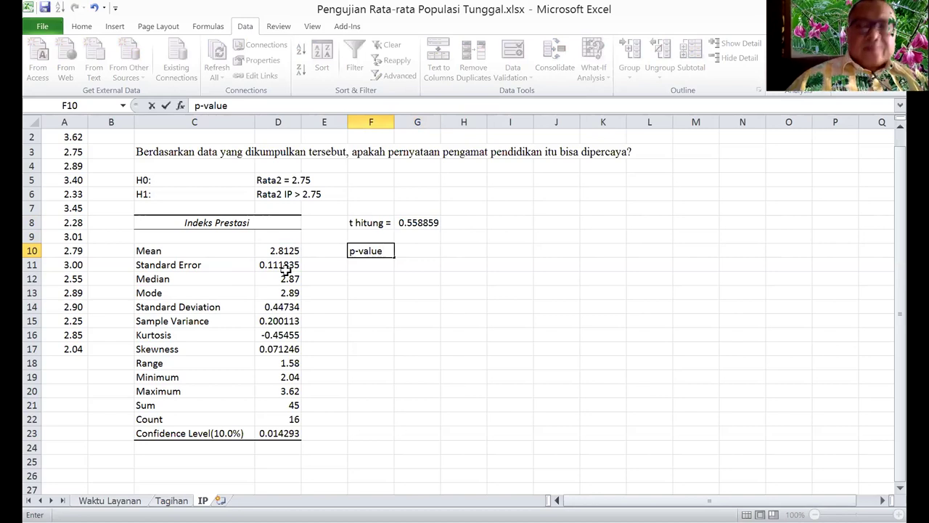
pyautogui.write(' =')
pyautogui.press('Tab')
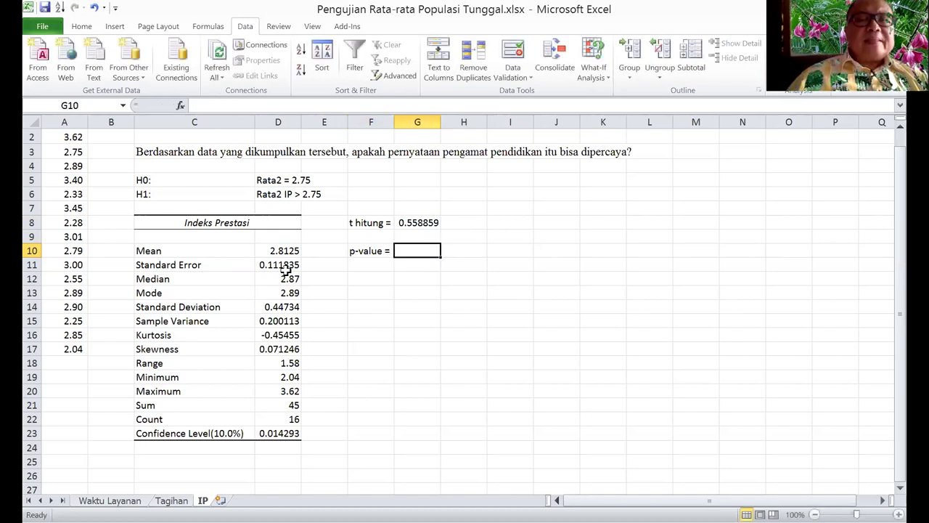
# Step: Calculate the one-tailed p-value in G10 with the formula =1-T.DIST(G8,15,1)
pyautogui.write('=')
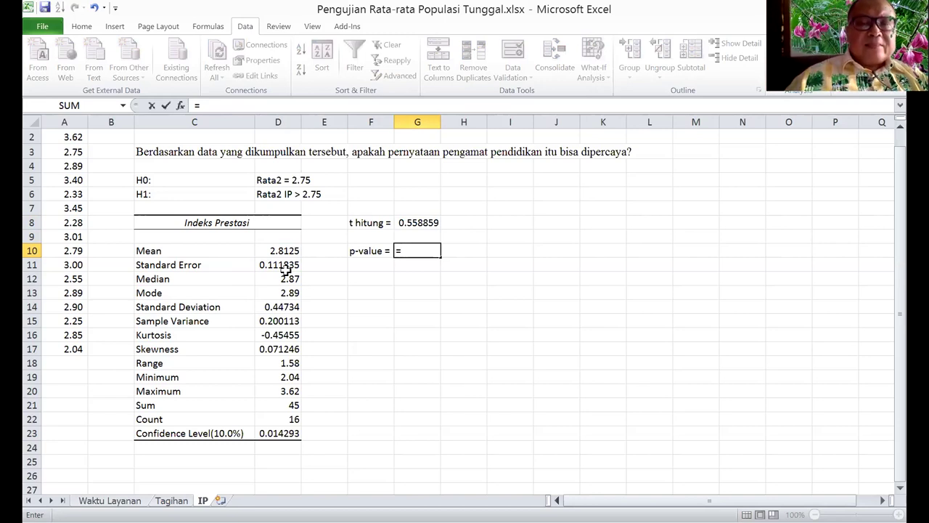
pyautogui.write('t')
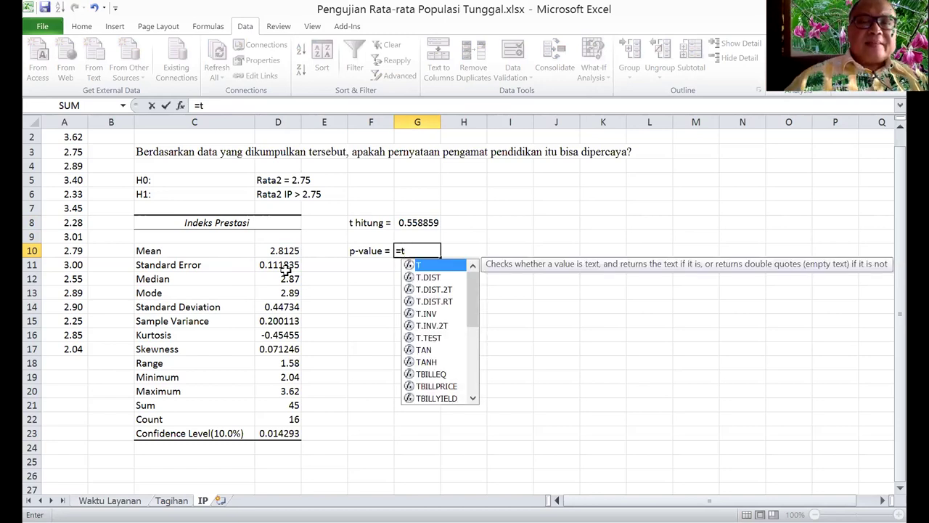
pyautogui.doubleClick(430, 278)
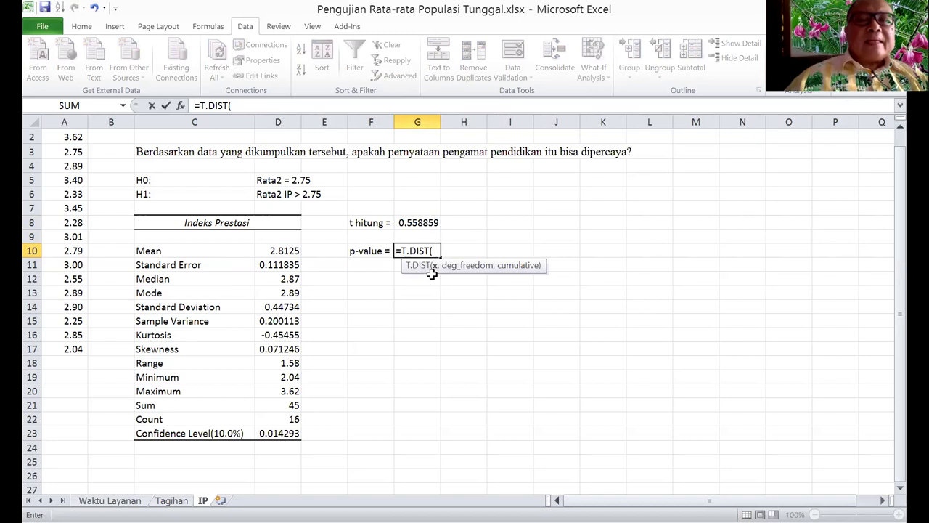
pyautogui.click(418, 218)
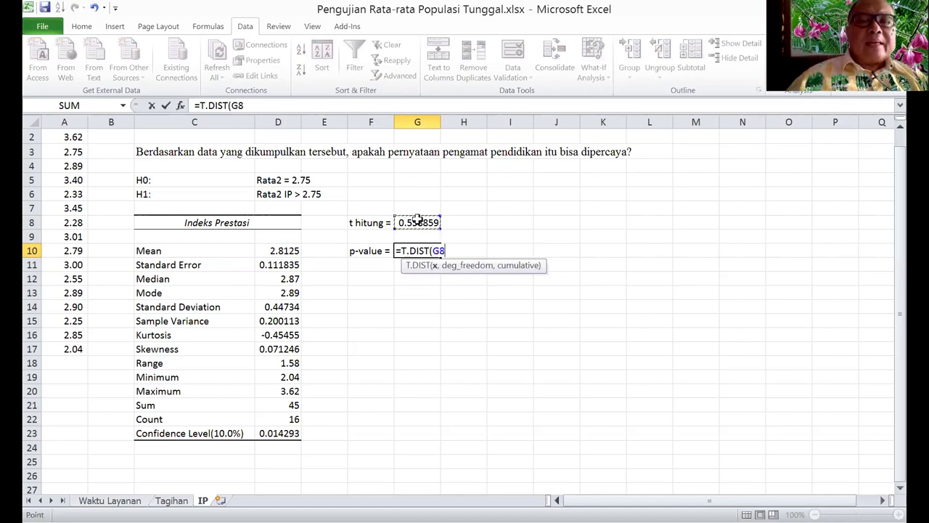
pyautogui.write(',')
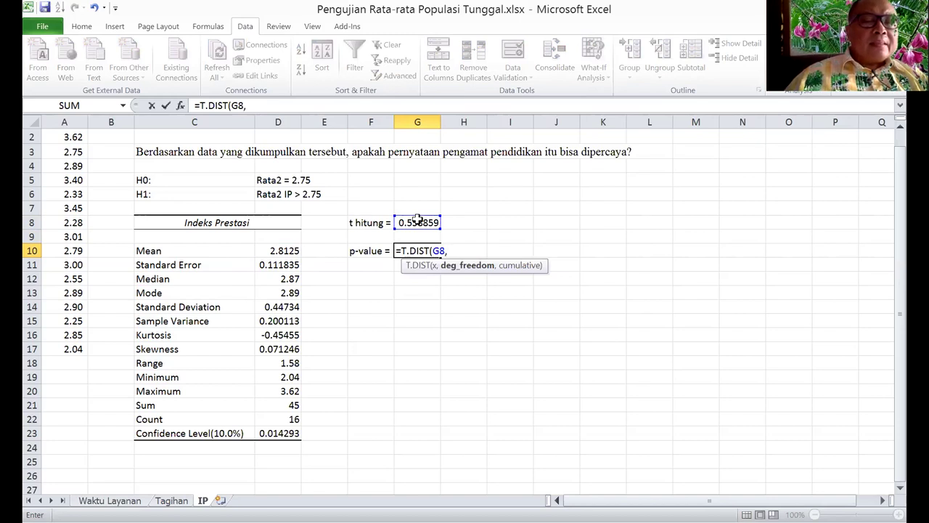
pyautogui.write('15,1)')
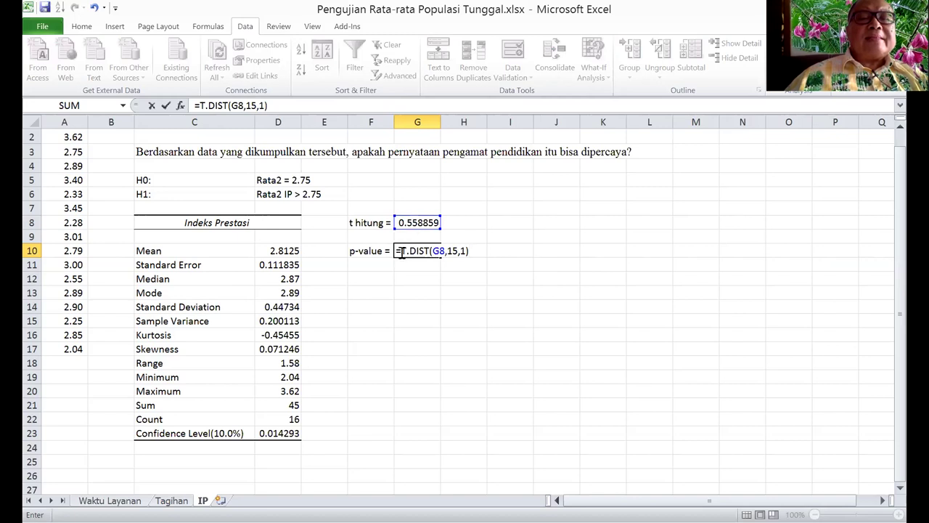
pyautogui.click(401, 252)
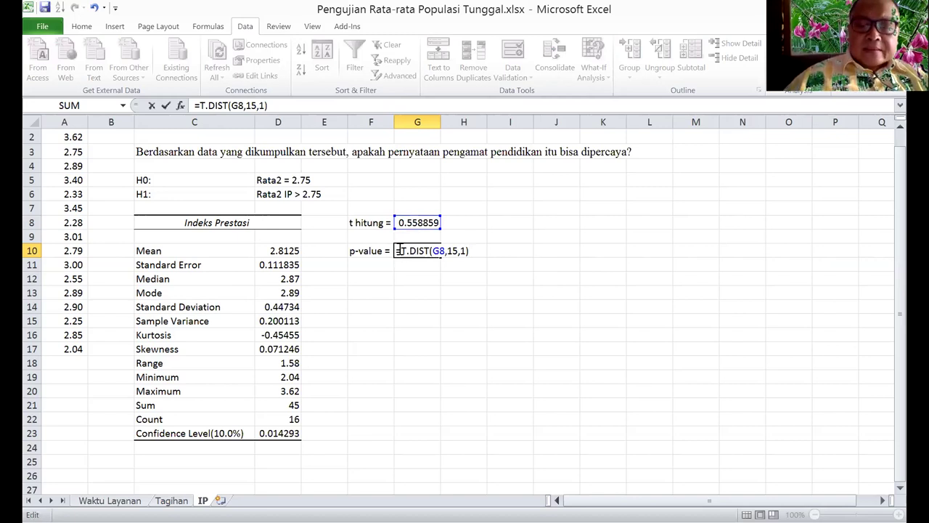
pyautogui.write('1-')
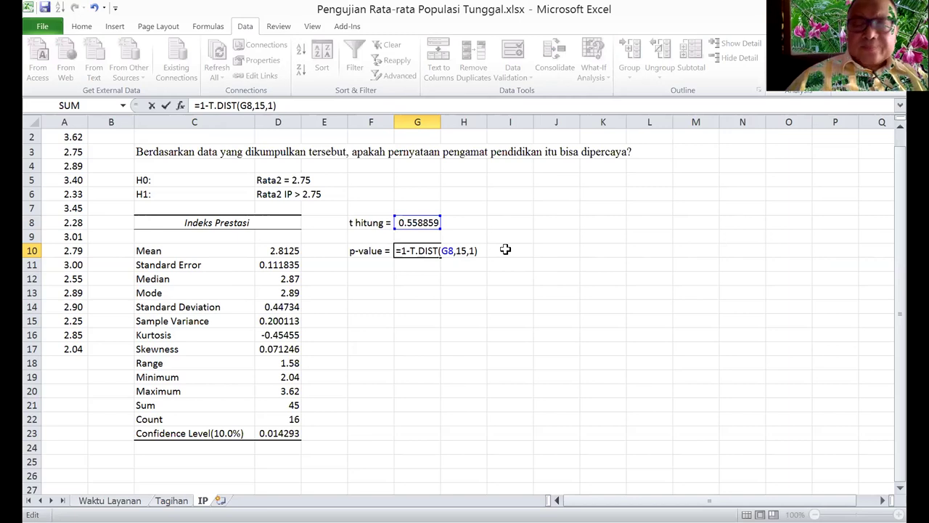
pyautogui.press('Return')
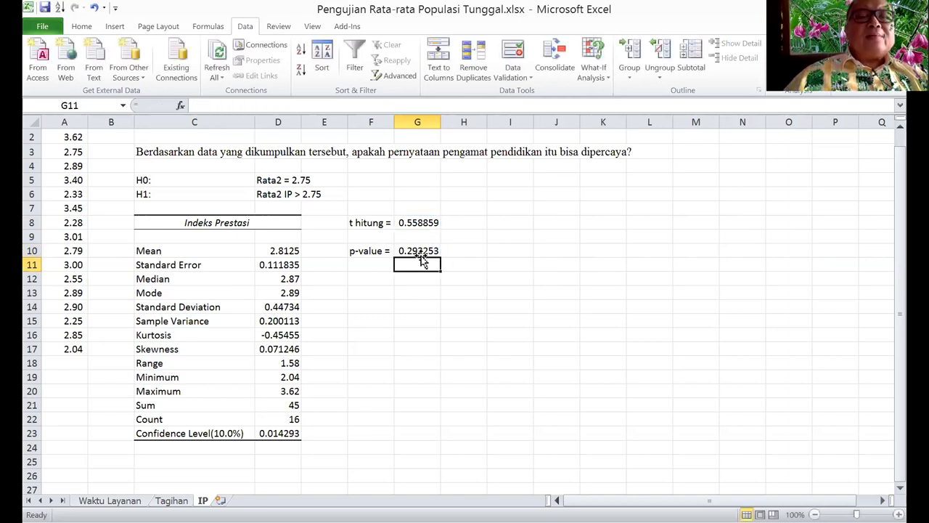
# Step: Enter the note "lebih besar dari 0.05" in H10, beside the p-value
pyautogui.click(459, 251)
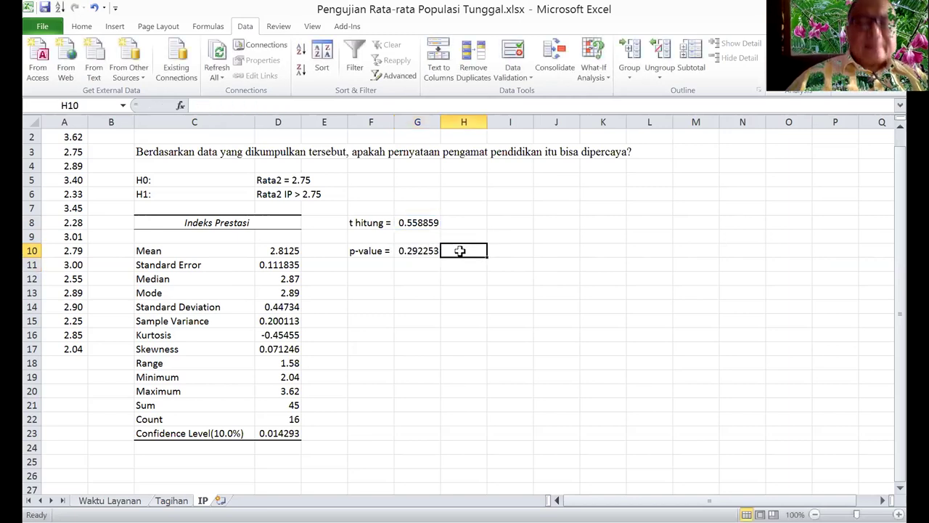
pyautogui.write('lebih besar dari 0.05')
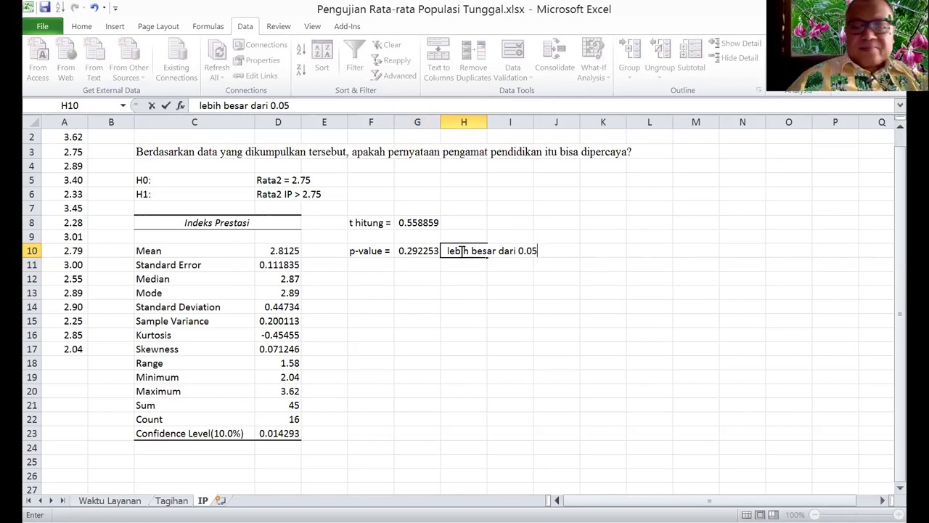
pyautogui.press('Return')
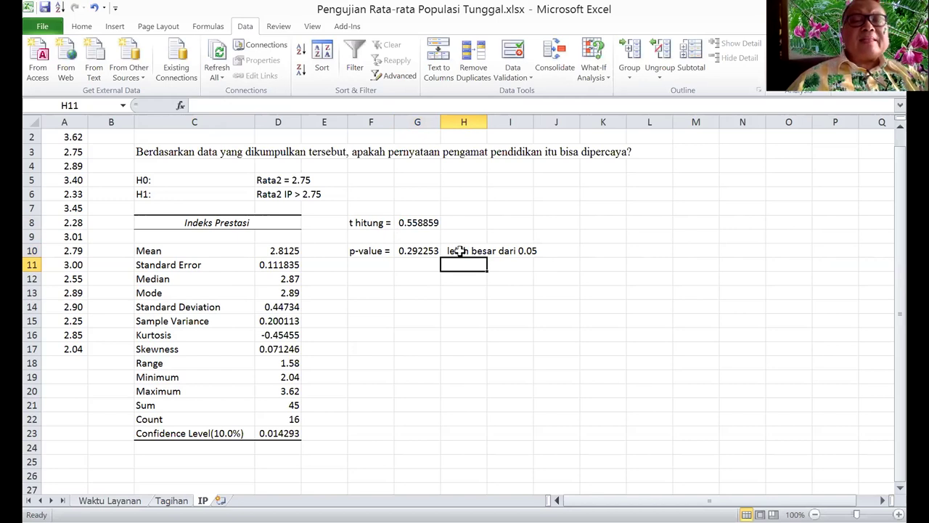
# Step: Enter the decision "Keputusan : H0 tidak ditolak (diterima)" in F12, below the p-value
pyautogui.press('Left')
pyautogui.press('Left')
pyautogui.press('Down')
pyautogui.write('Kep')
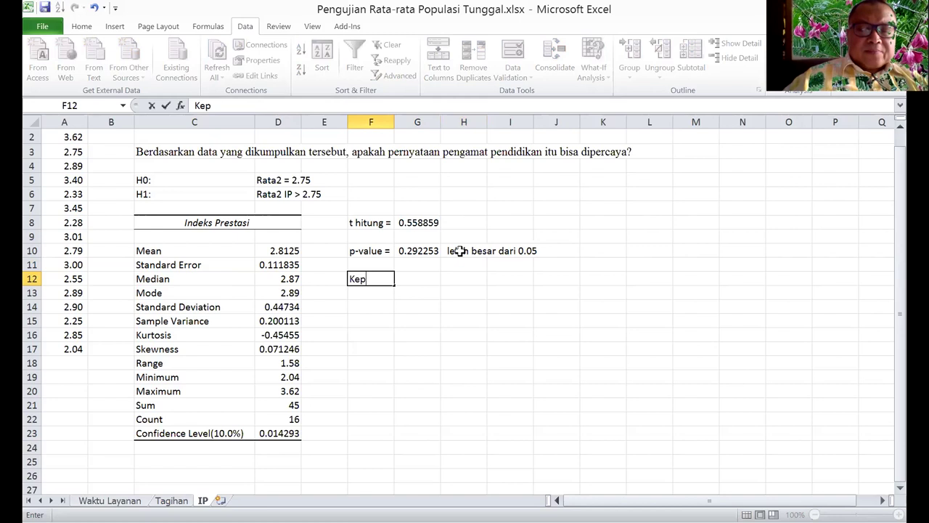
pyautogui.write('utusan')
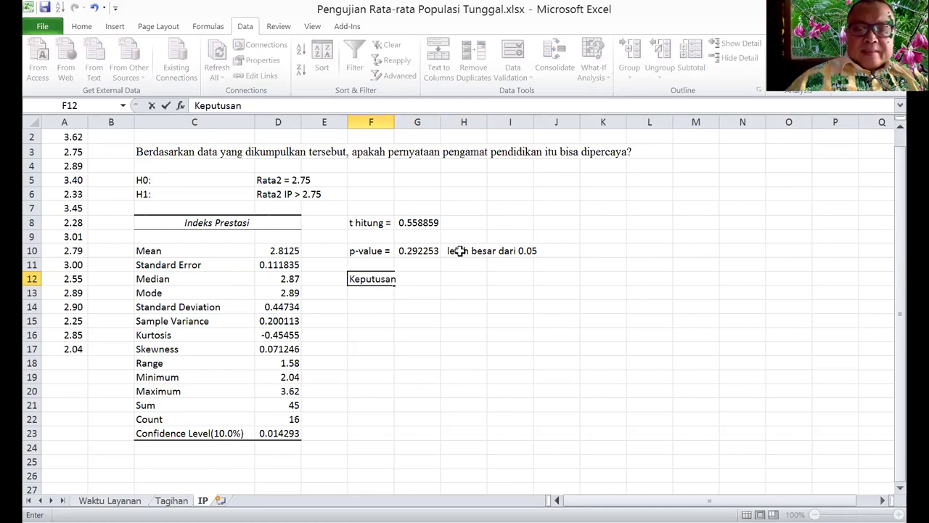
pyautogui.write(' : H0 tidak ditolak (diterima)')
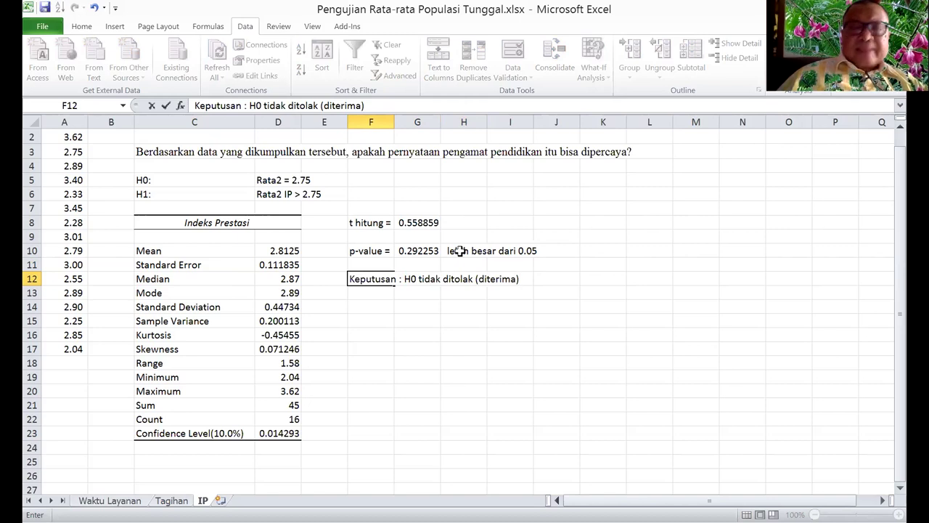
pyautogui.press('Return')
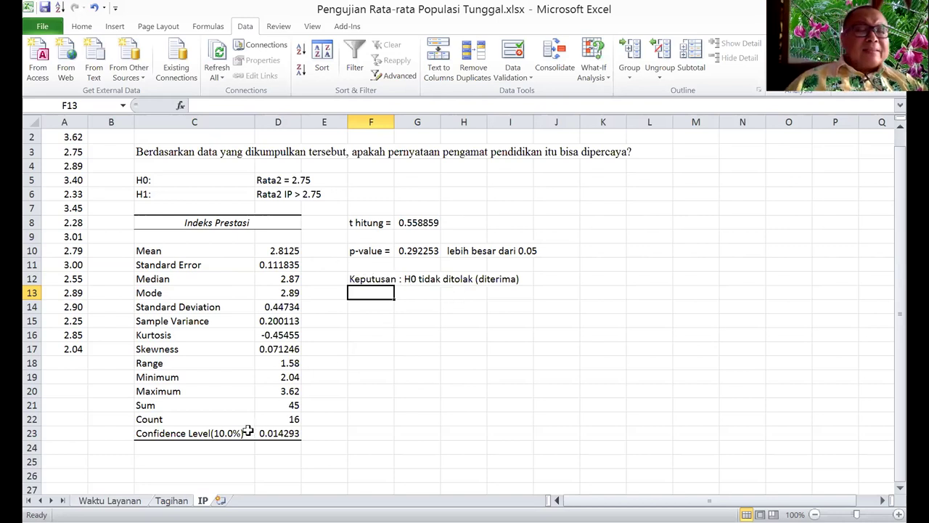
# Step: Review the p-value formula in G14 on the Tagihan sheet
pyautogui.hotkey('ctrl', 'pageup')
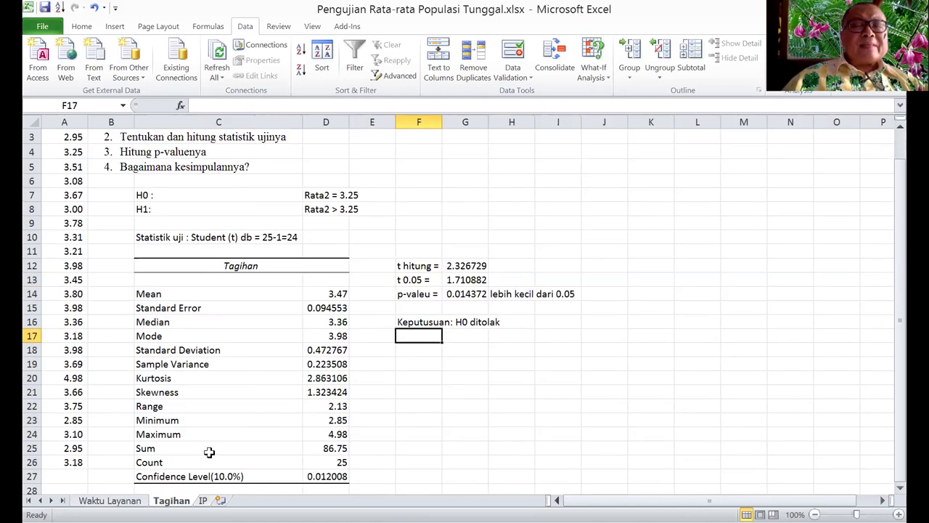
pyautogui.click(460, 294)
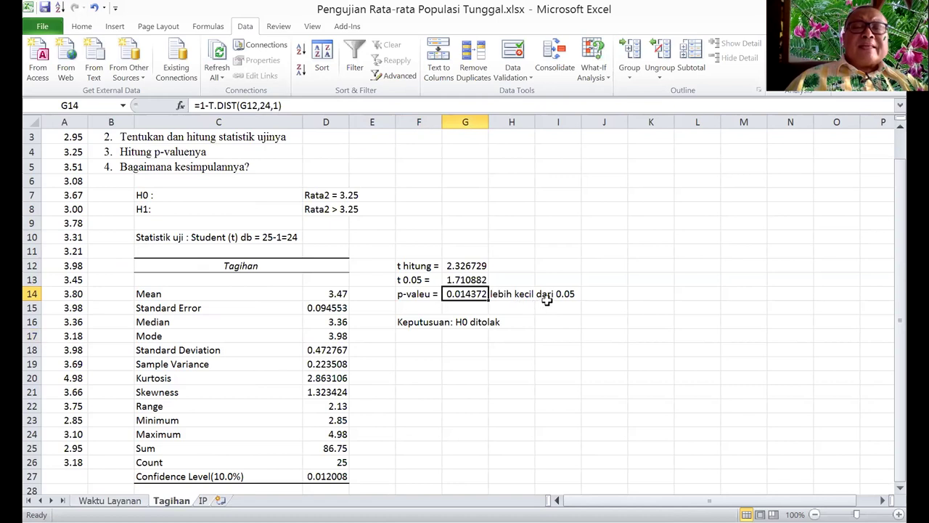